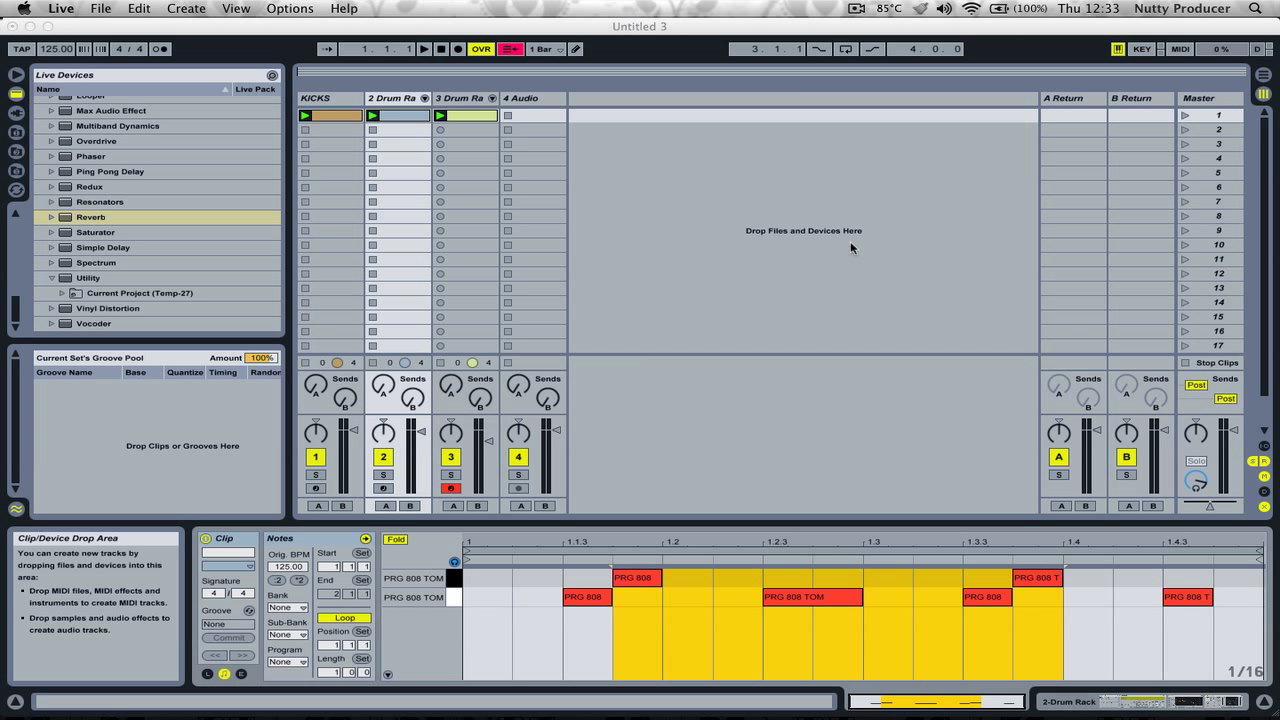
Launch scene 1 and listen to the kick and drum rack clips, toggling the KICKS track off and on to compare.
left_click(1184, 116)
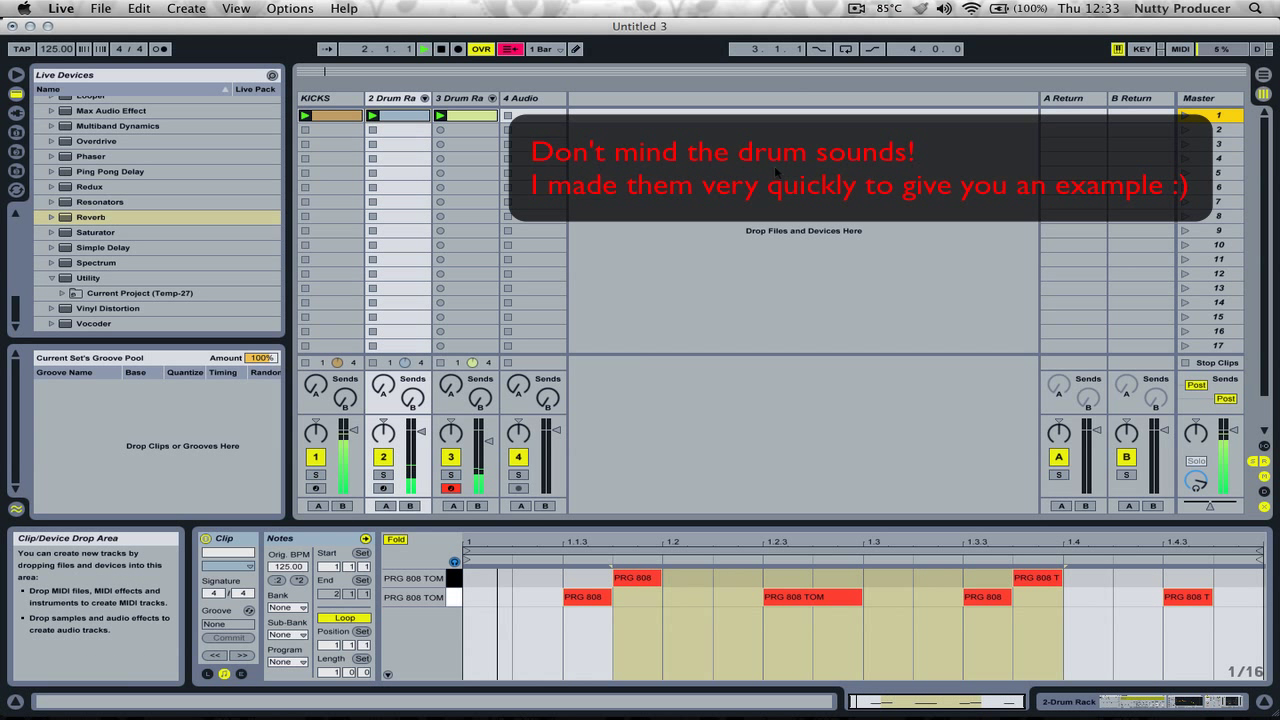
left_click(317, 459)
left_click(317, 459)
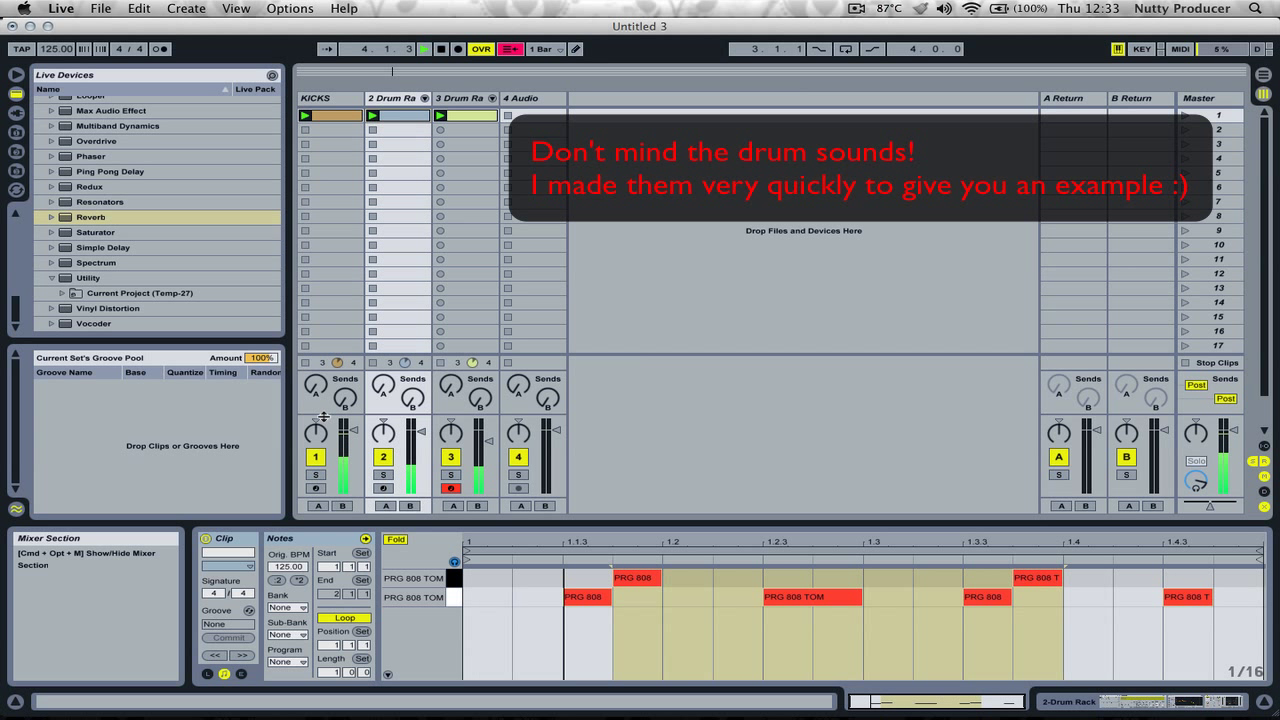
key("F1")
key("F1")
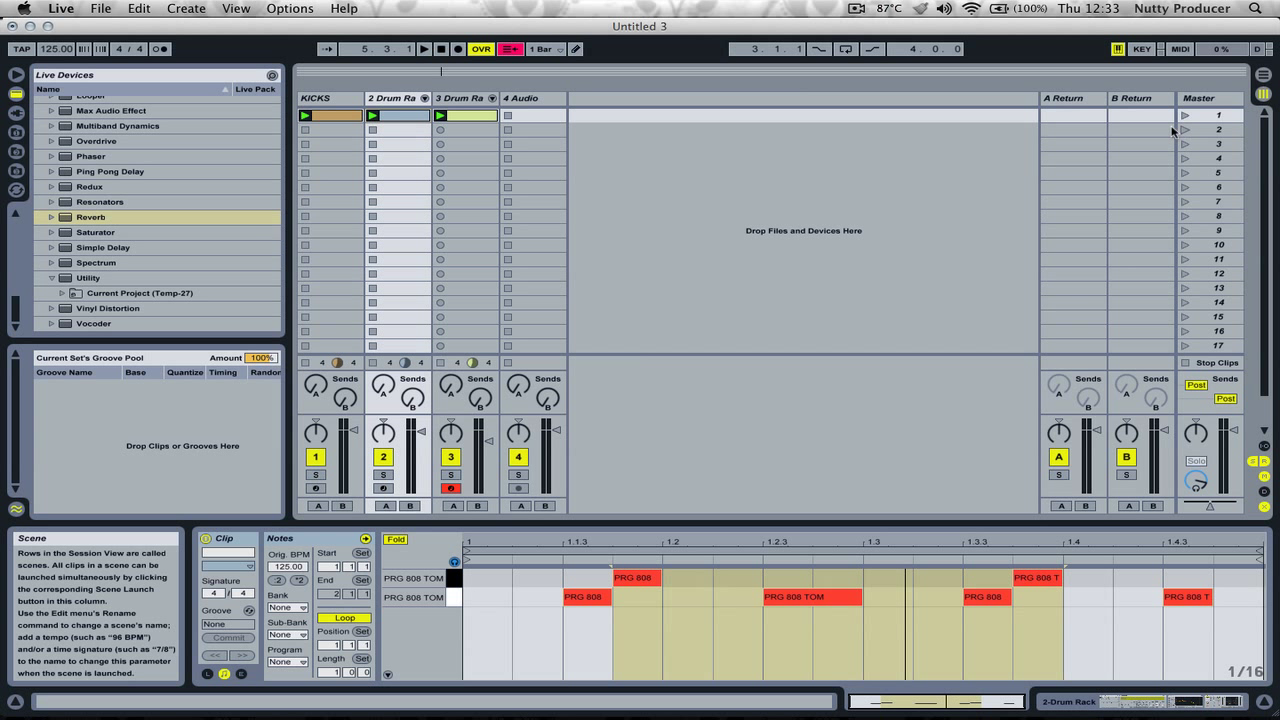
Delete the two Drum Rack tracks and the empty audio track, keeping only the KICKS track.
left_click(395, 98)
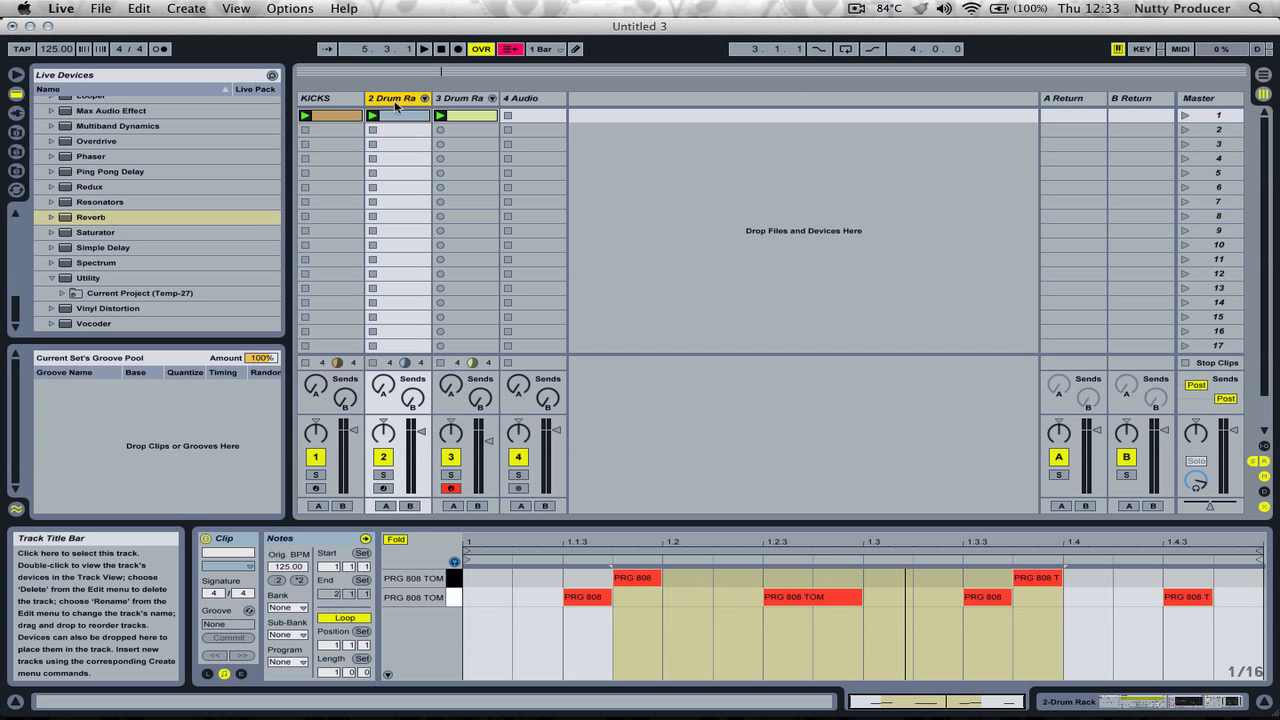
left_click(477, 99, "shift")
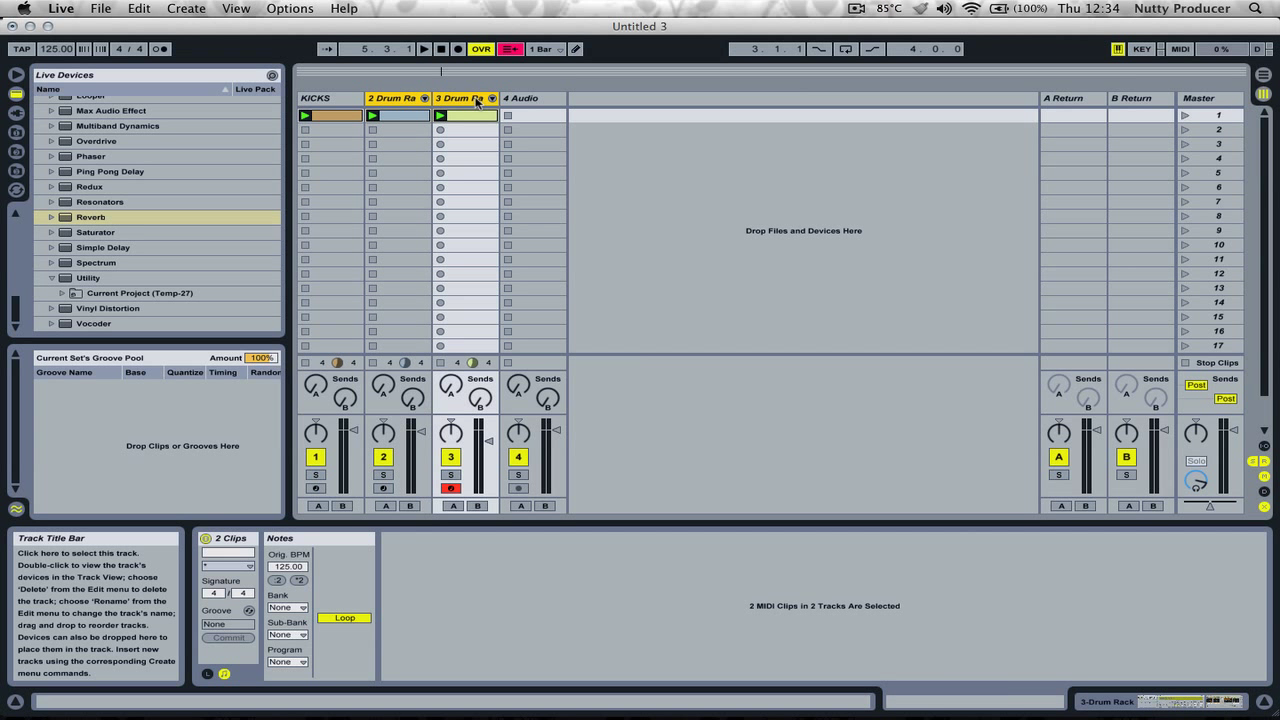
key("Delete")
key("Delete")
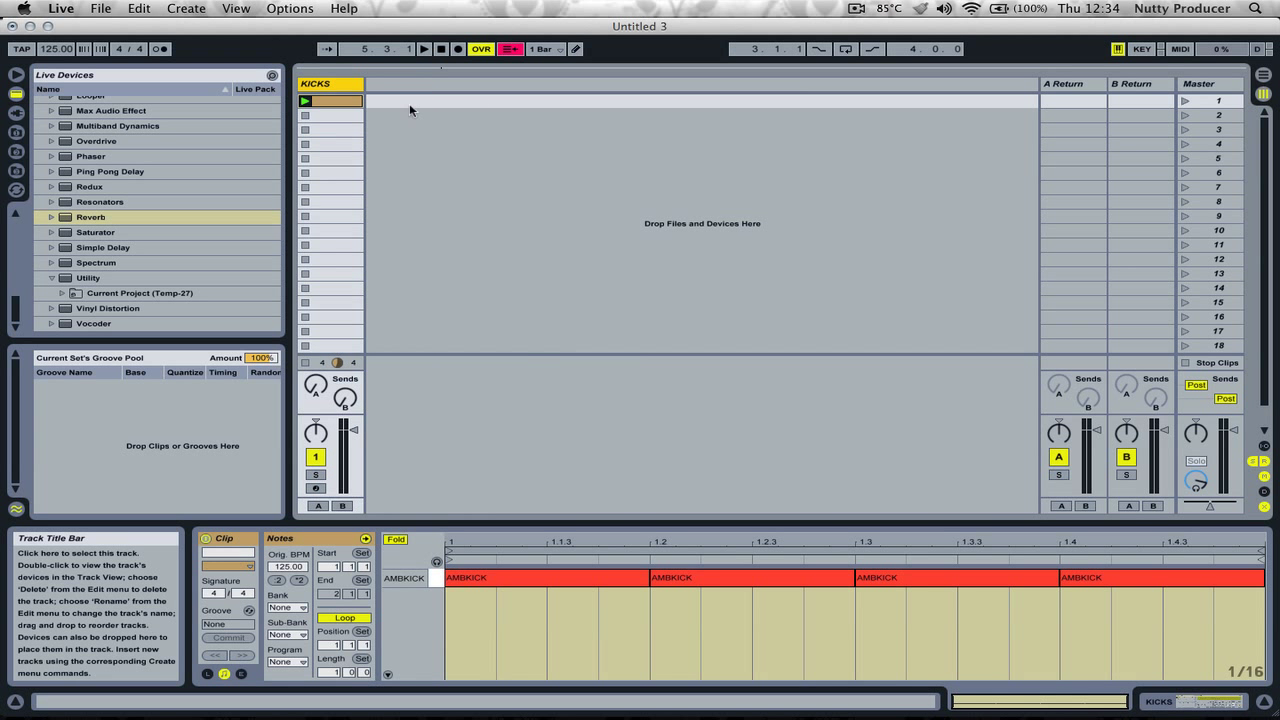
Insert a new MIDI track beside the KICKS track and select it.
right_click(434, 120)
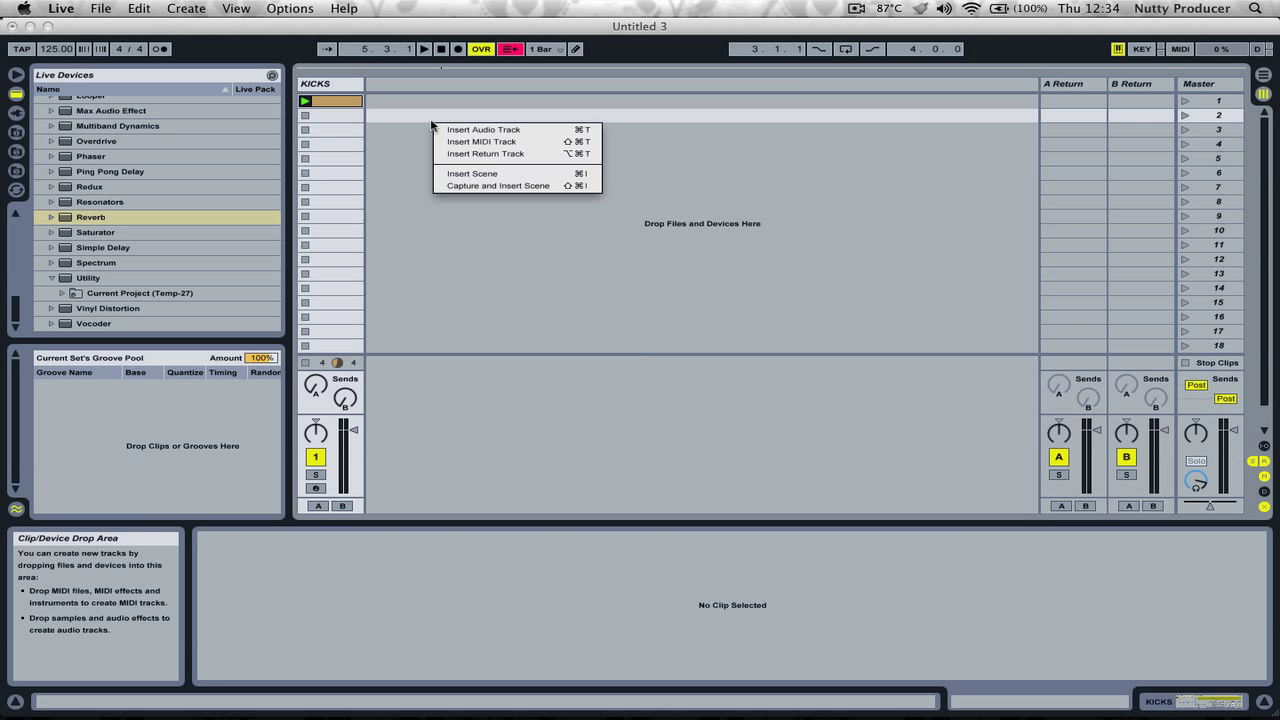
left_click(480, 143)
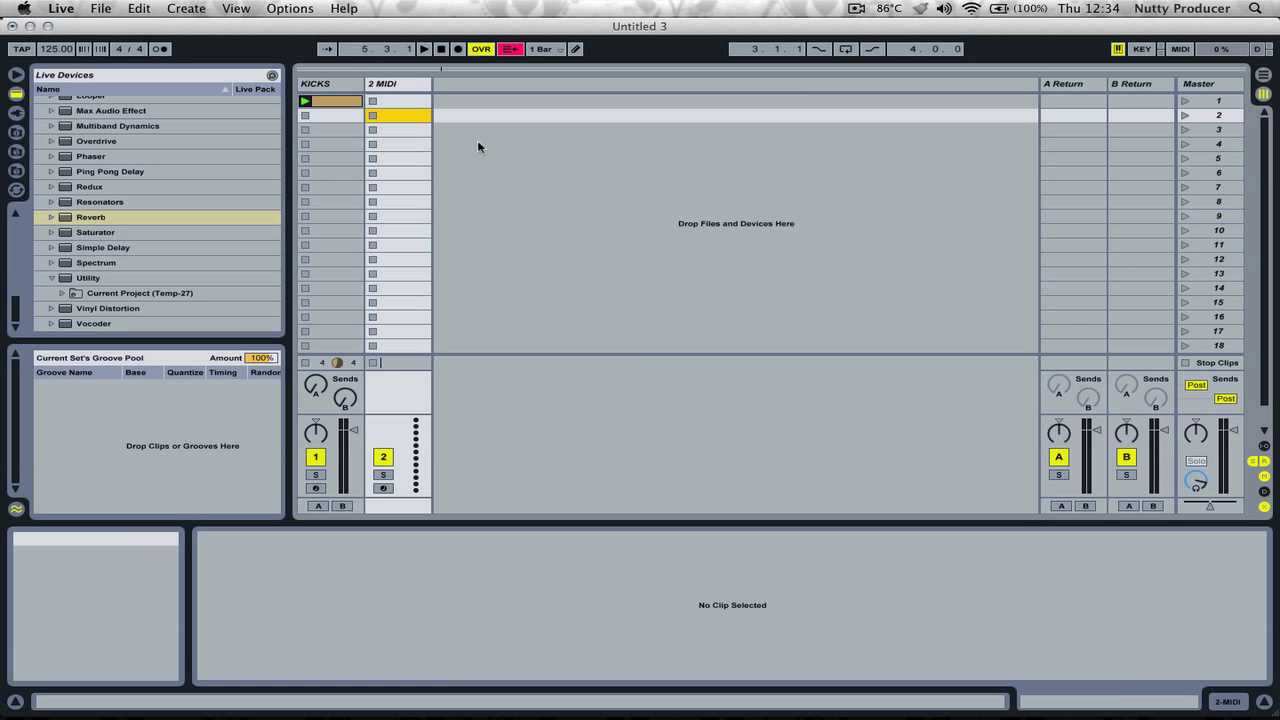
left_click(409, 86)
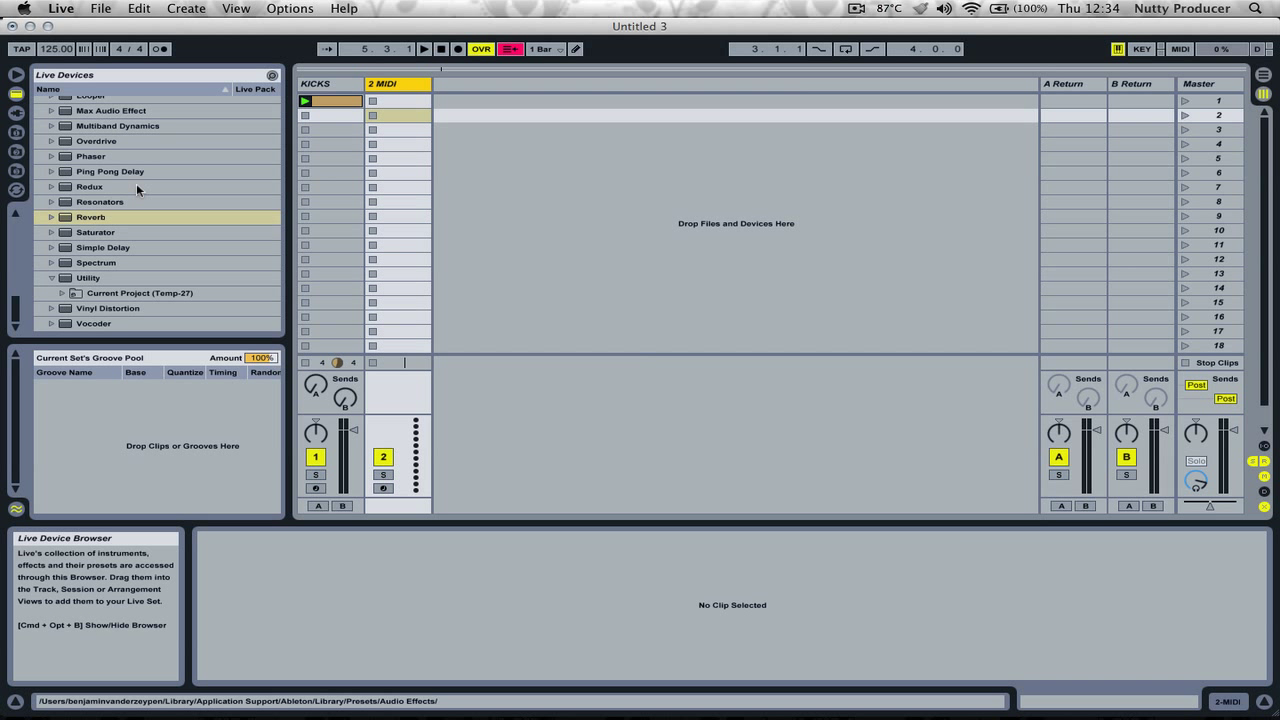
Find the Drum Rack among the Live instruments and load an empty one onto the new MIDI track.
scroll(138, 178, "up", 5)
scroll(143, 167, "up", 10)
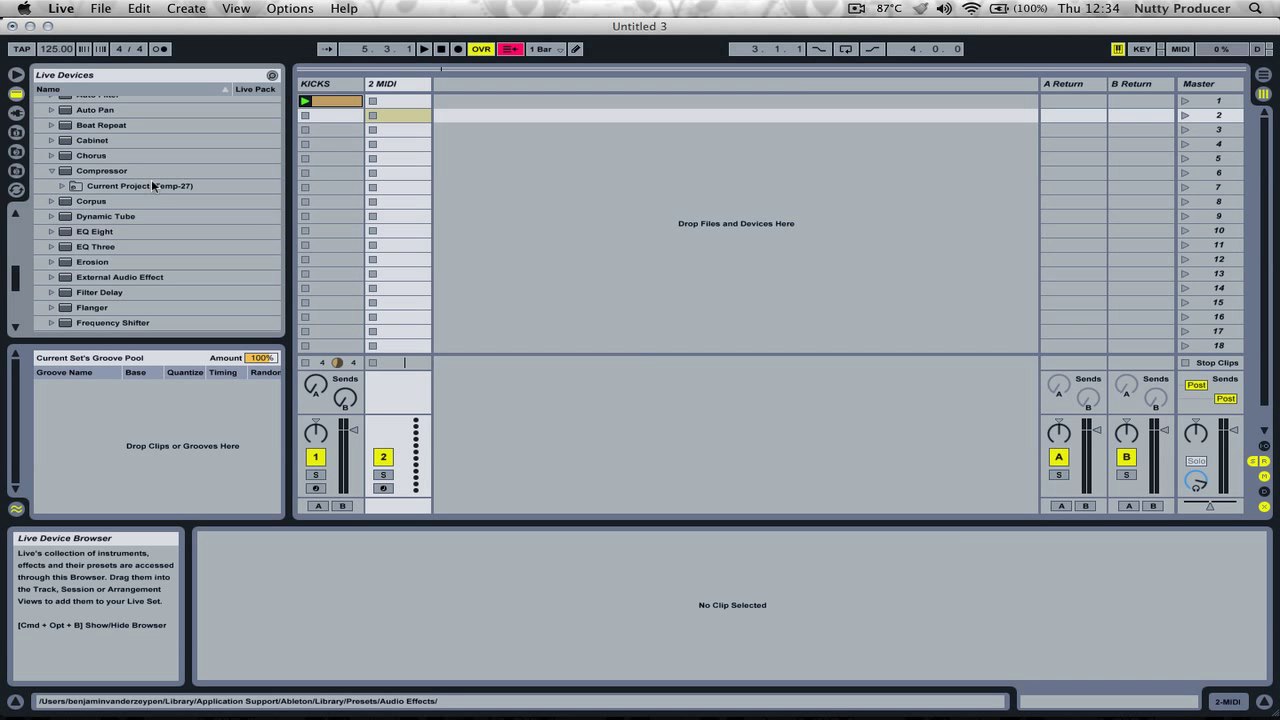
scroll(199, 195, "up", 3)
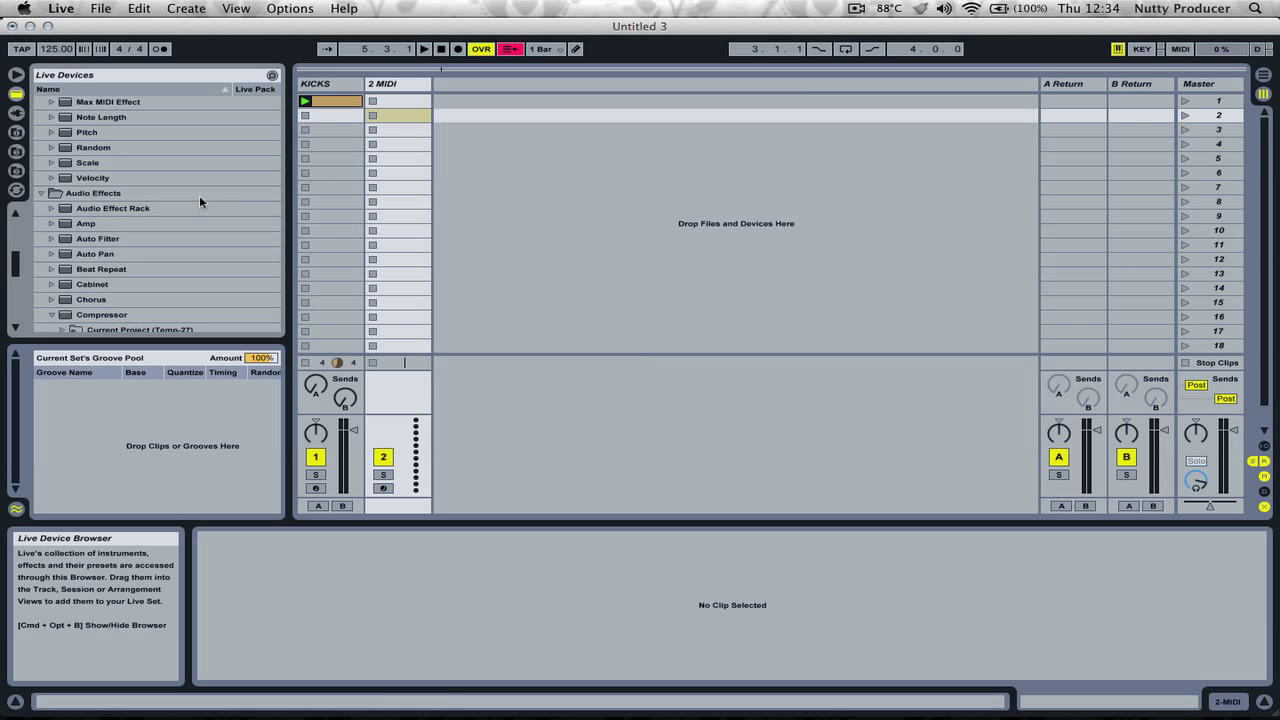
scroll(185, 215, "up", 5)
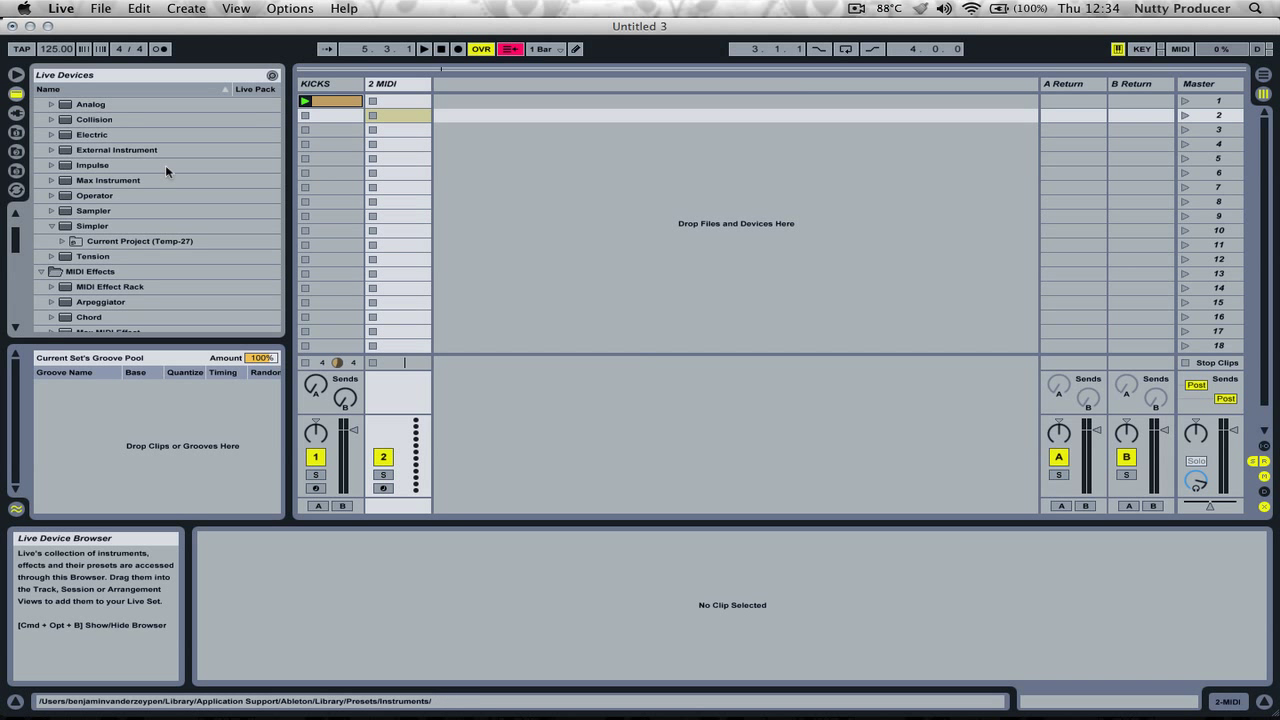
scroll(165, 215, "up", 3)
scroll(168, 209, "down", 2)
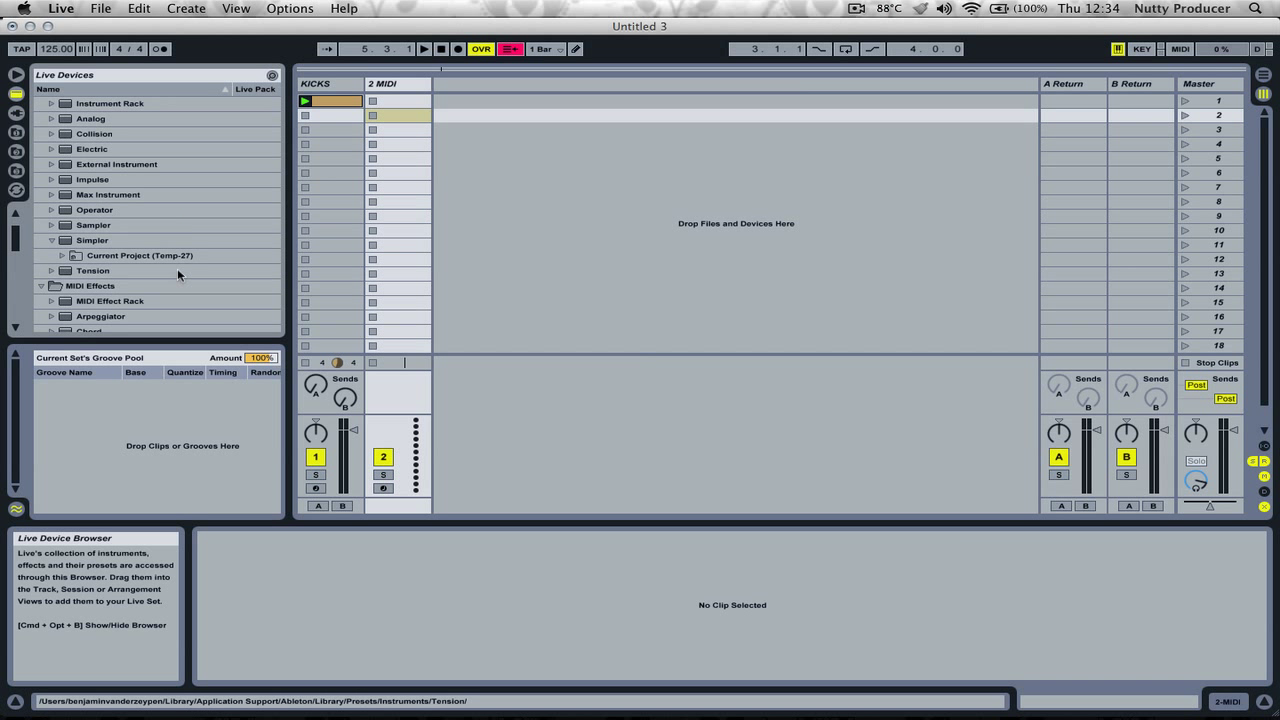
scroll(177, 262, "up", 4)
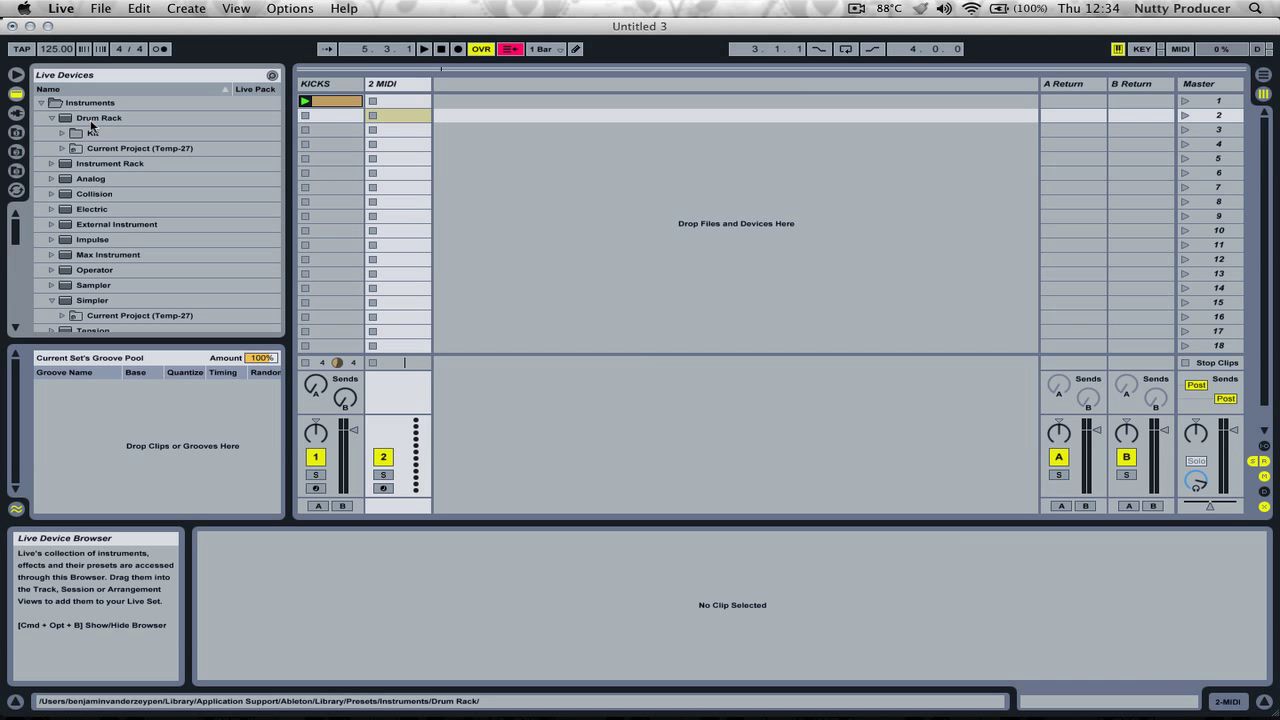
left_click_drag(98, 117, 408, 88)
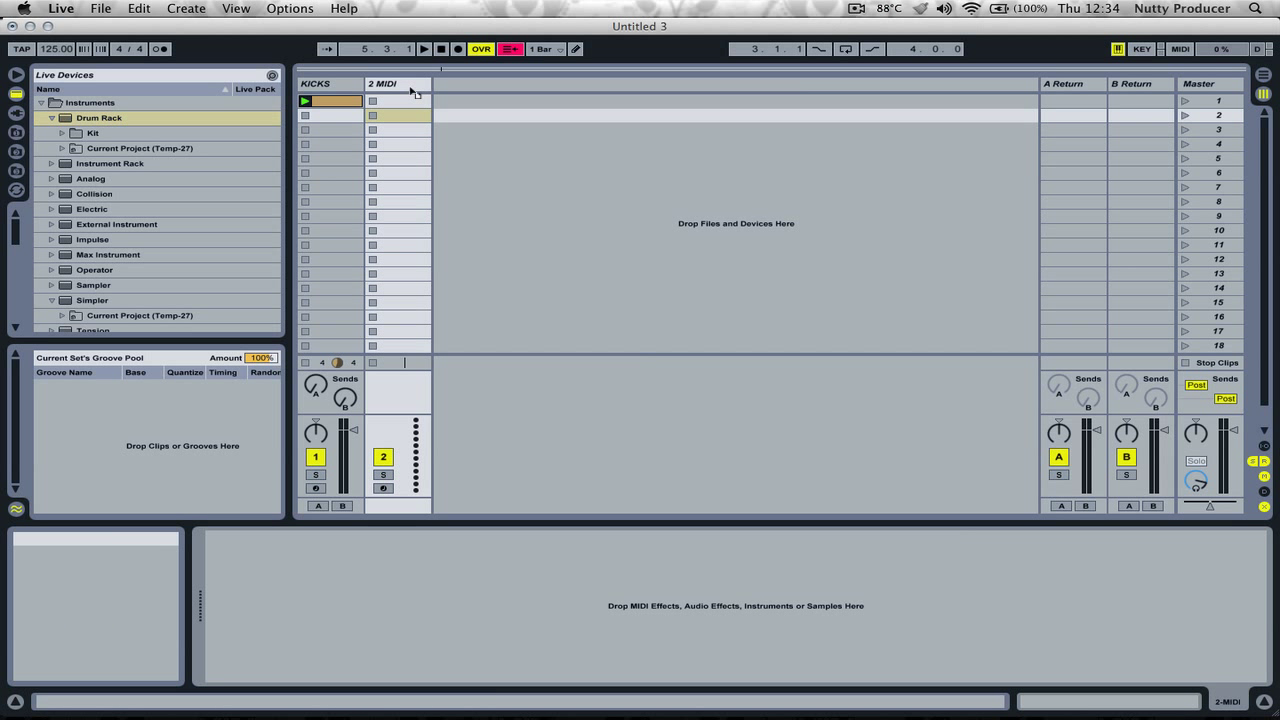
Find PRG 808 TOM.wav in the Downloads samples folder, load it onto the Drum Rack's C2 pad and preview the pad.
left_click(16, 152)
left_click(16, 171)
scroll(157, 219, "down", 4)
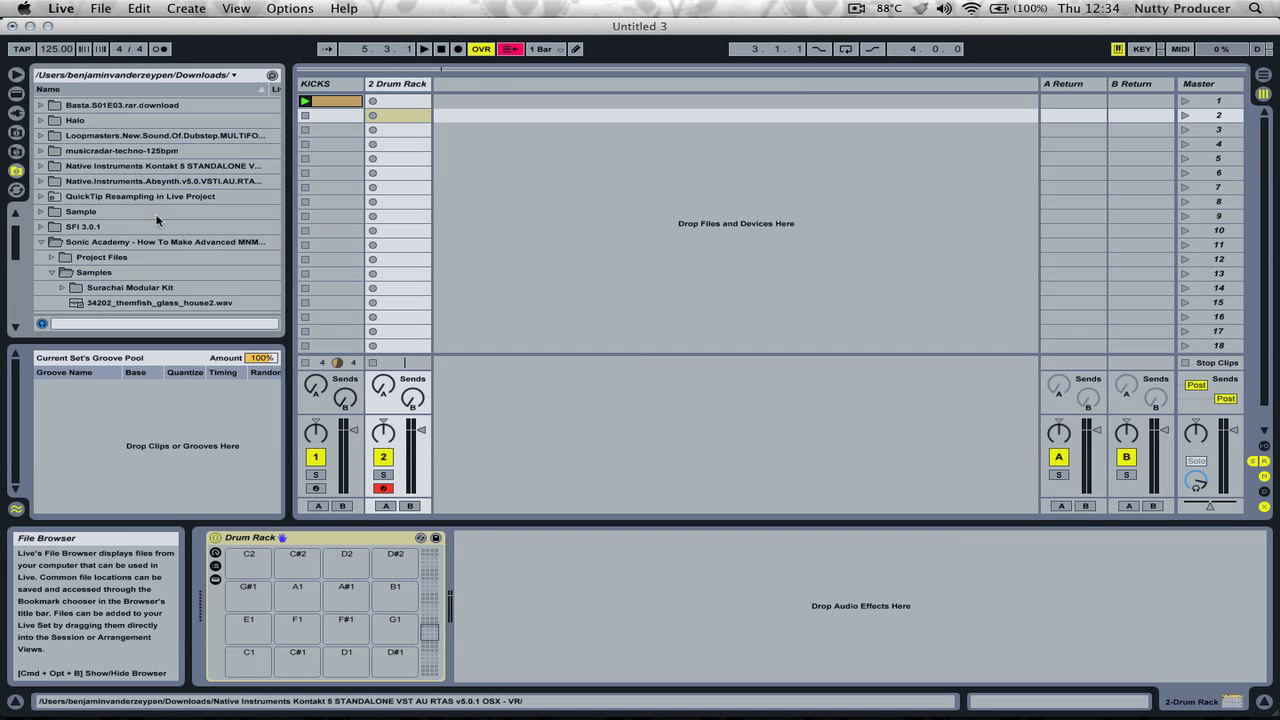
scroll(318, 239, "down", 2)
scroll(103, 221, "down", 4)
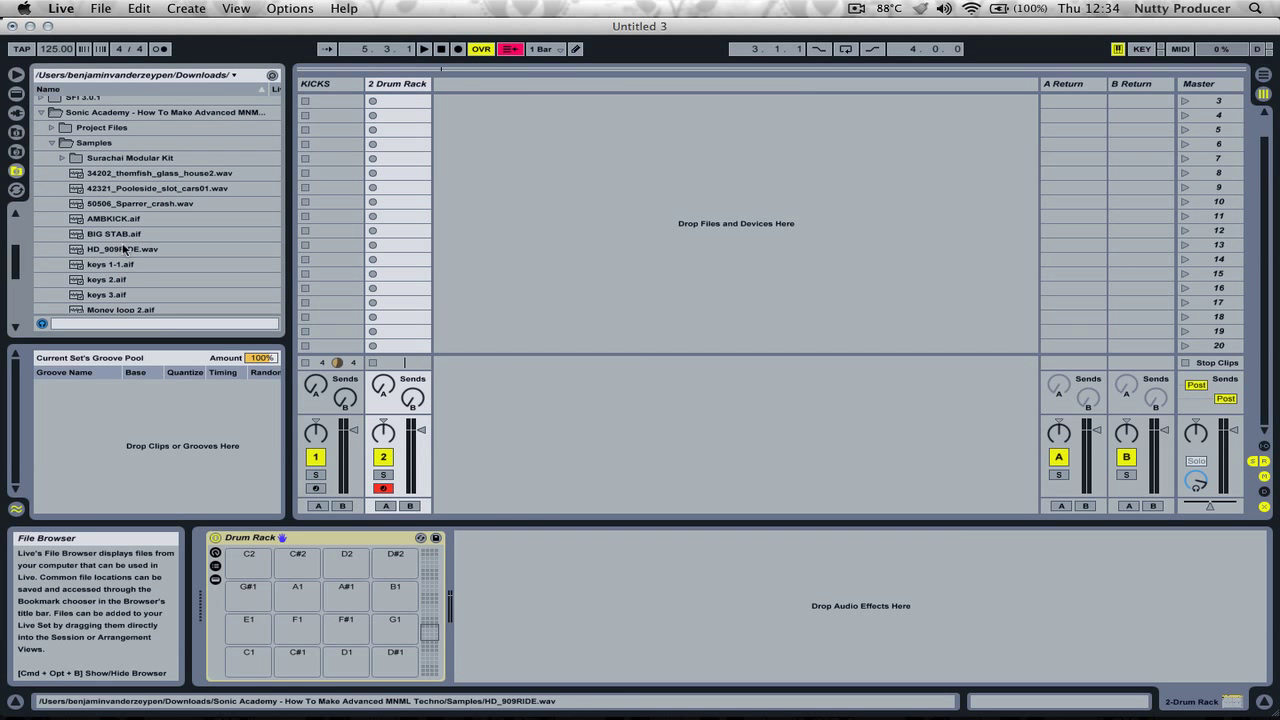
scroll(247, 247, "down", 3)
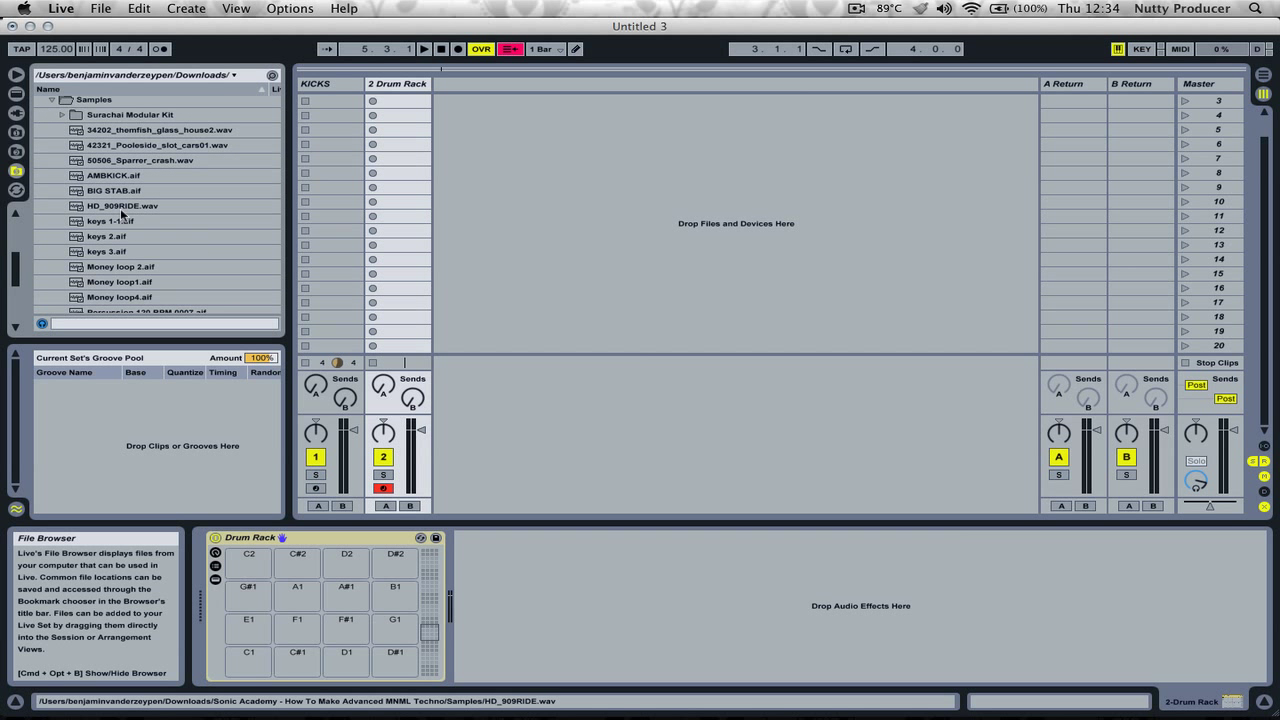
scroll(193, 186, "down", 3)
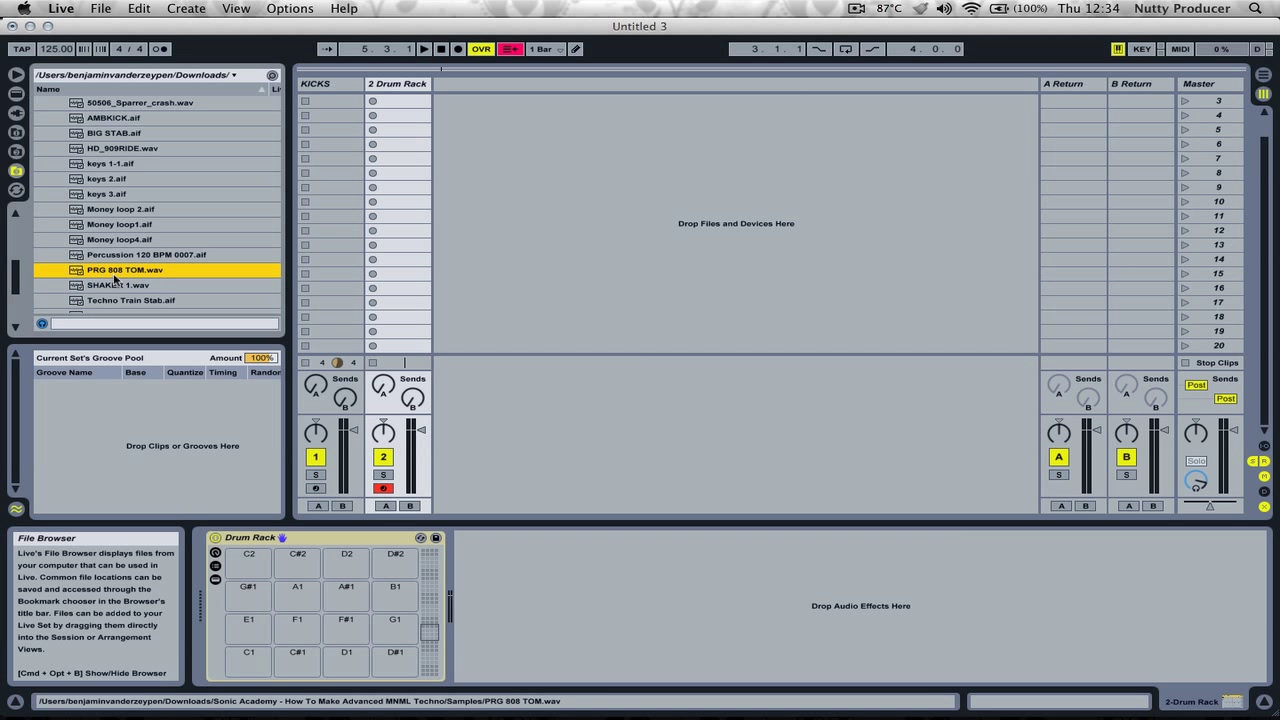
left_click(97, 272)
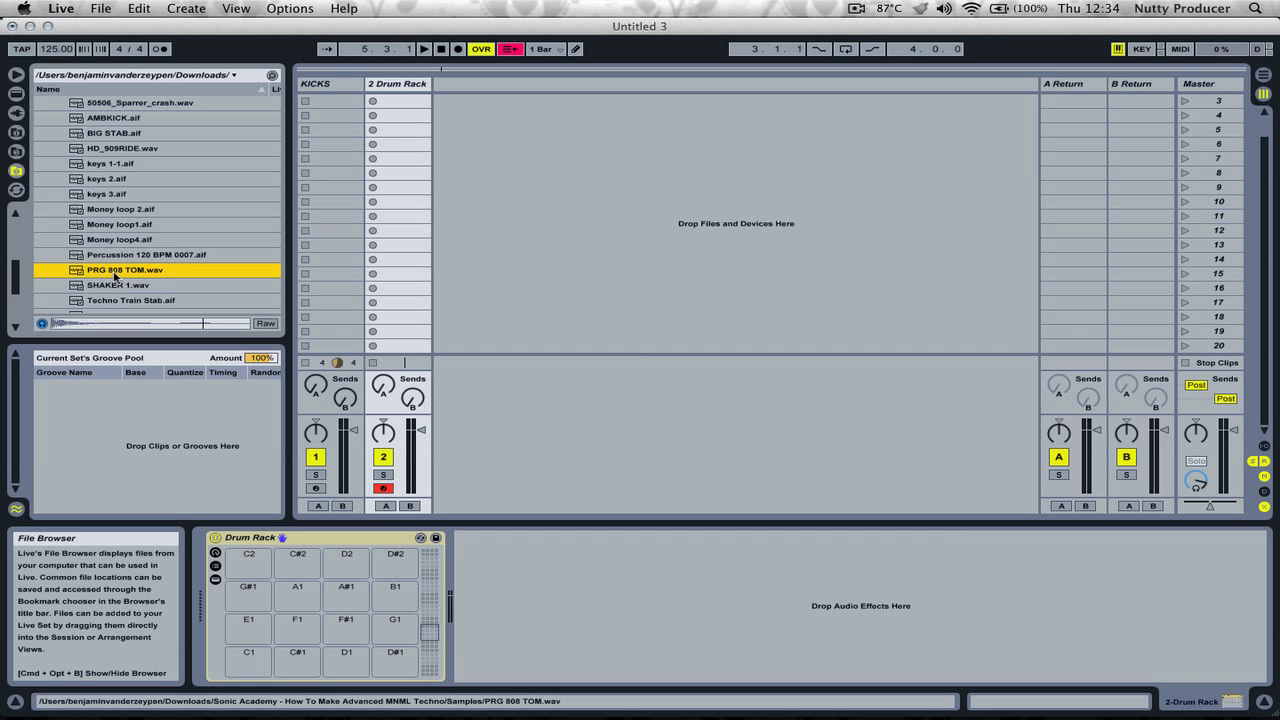
left_click_drag(108, 281, 252, 568)
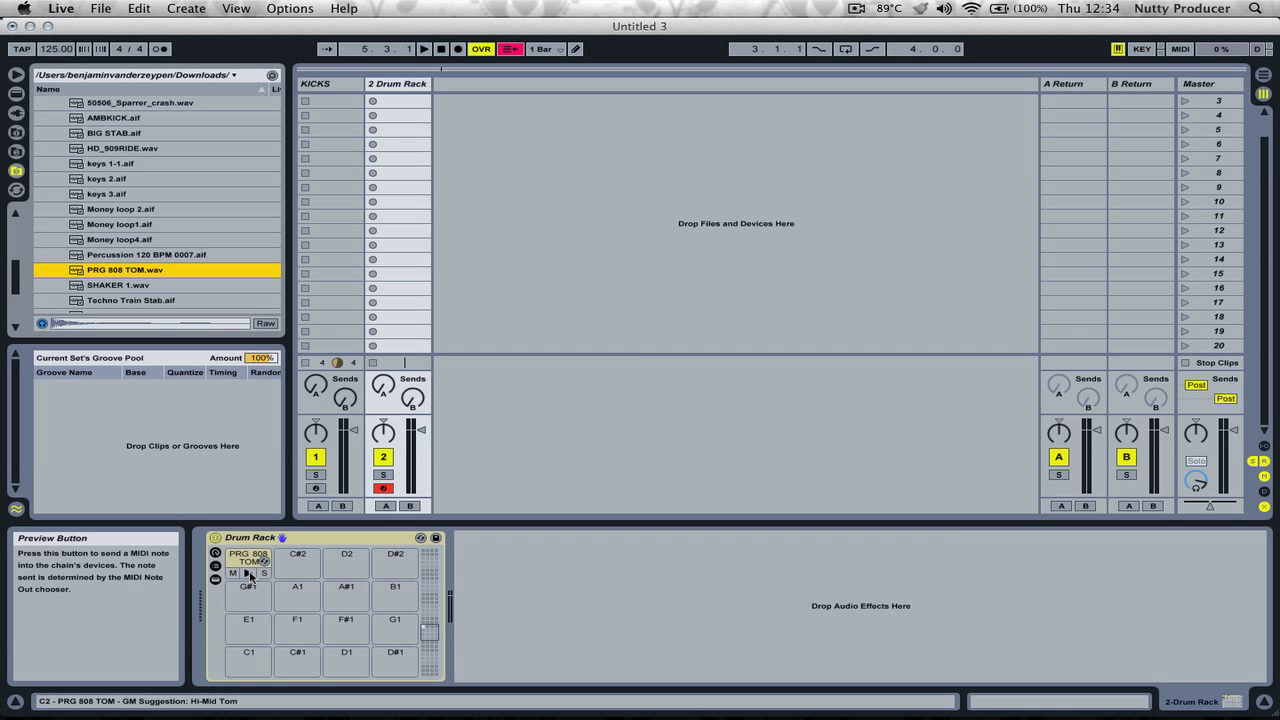
left_click(249, 571)
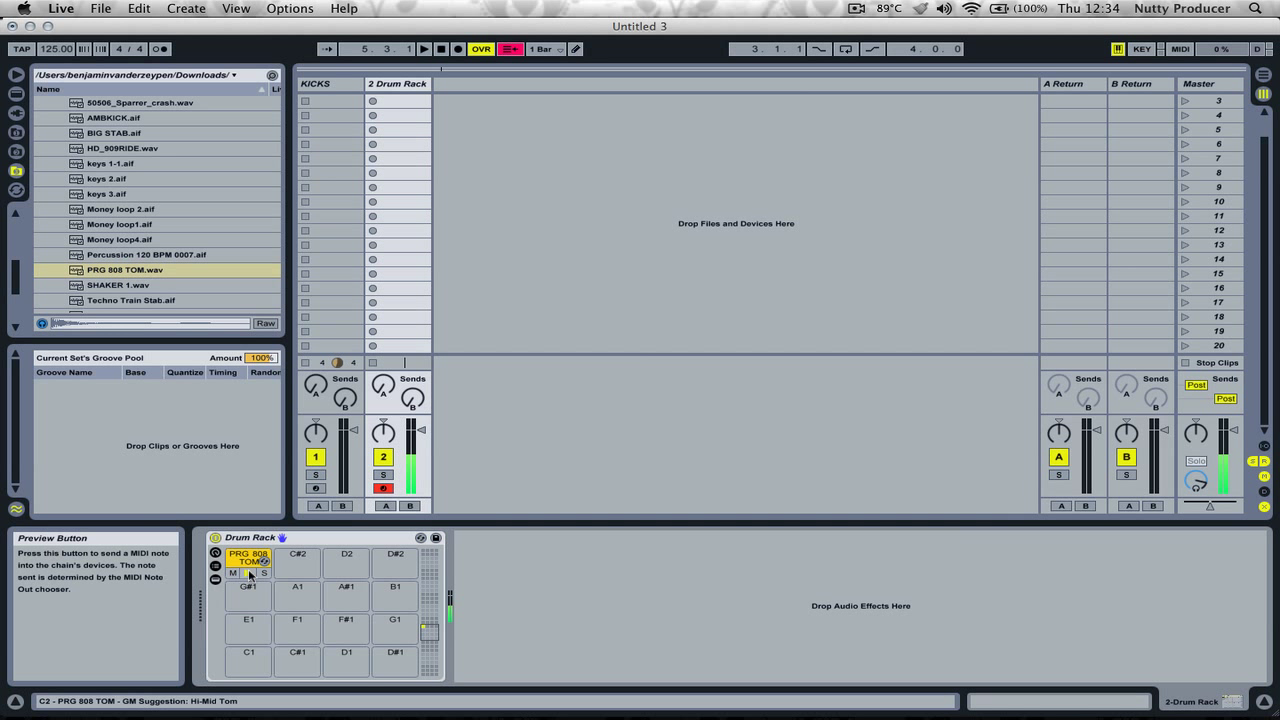
Load PRG 808 TOM.wav onto the C#2 pad as well and preview both tom pads.
left_click(110, 255)
left_click(110, 270)
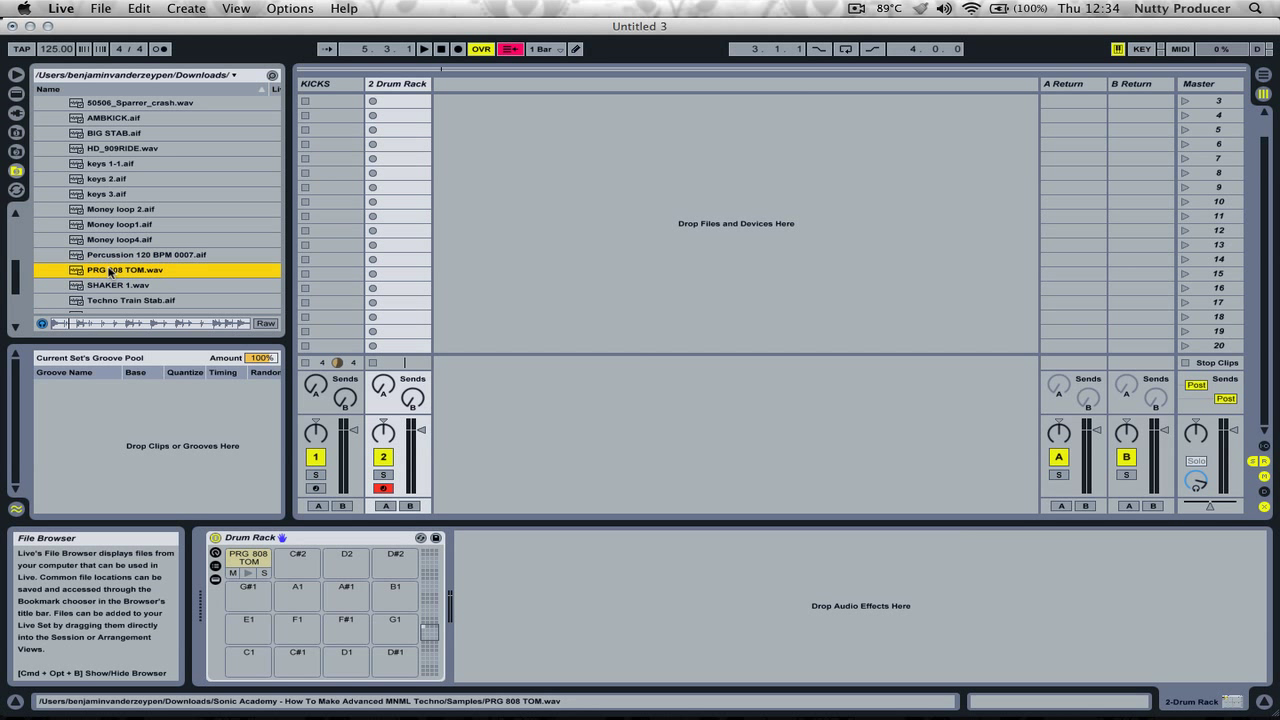
left_click_drag(110, 270, 297, 565)
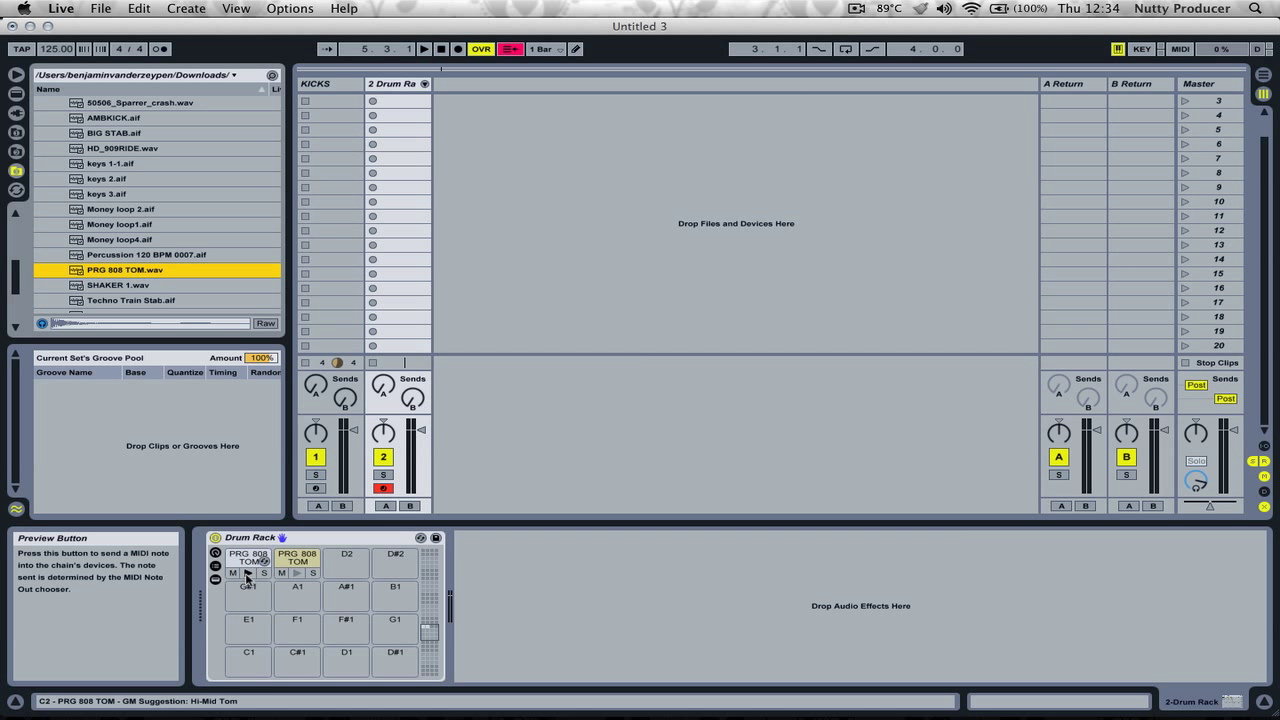
left_click(249, 573)
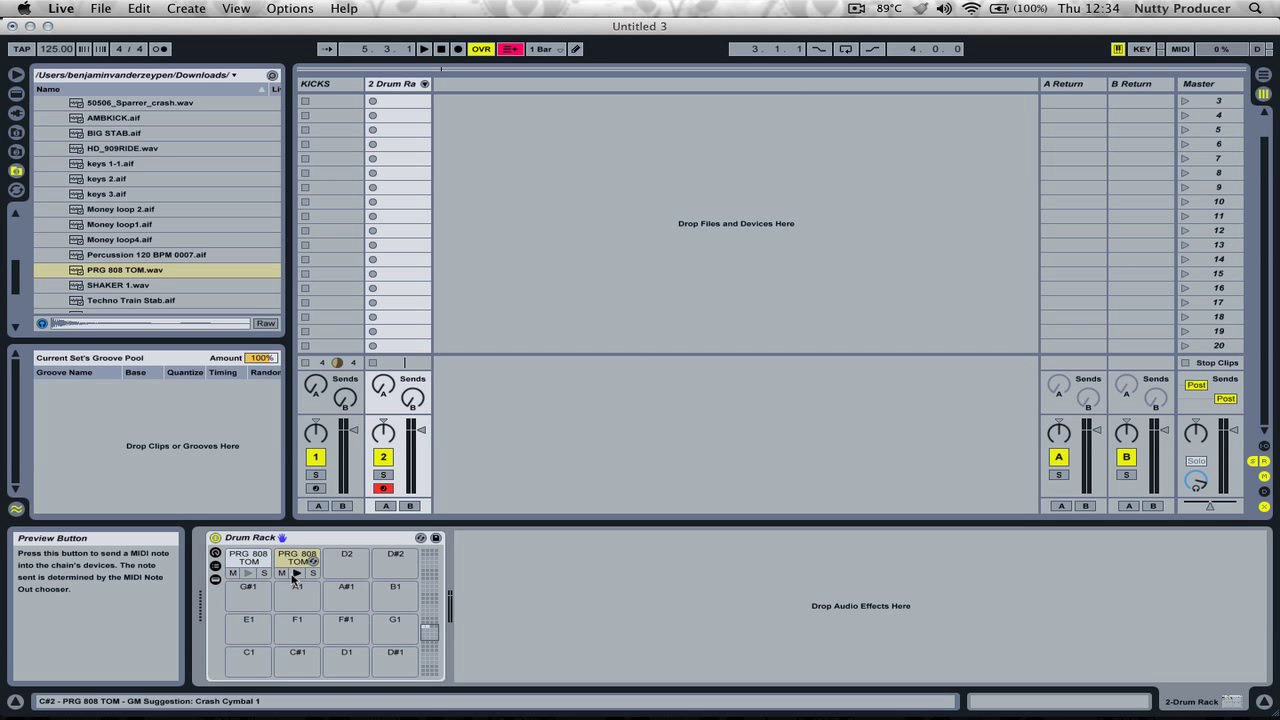
left_click(297, 573)
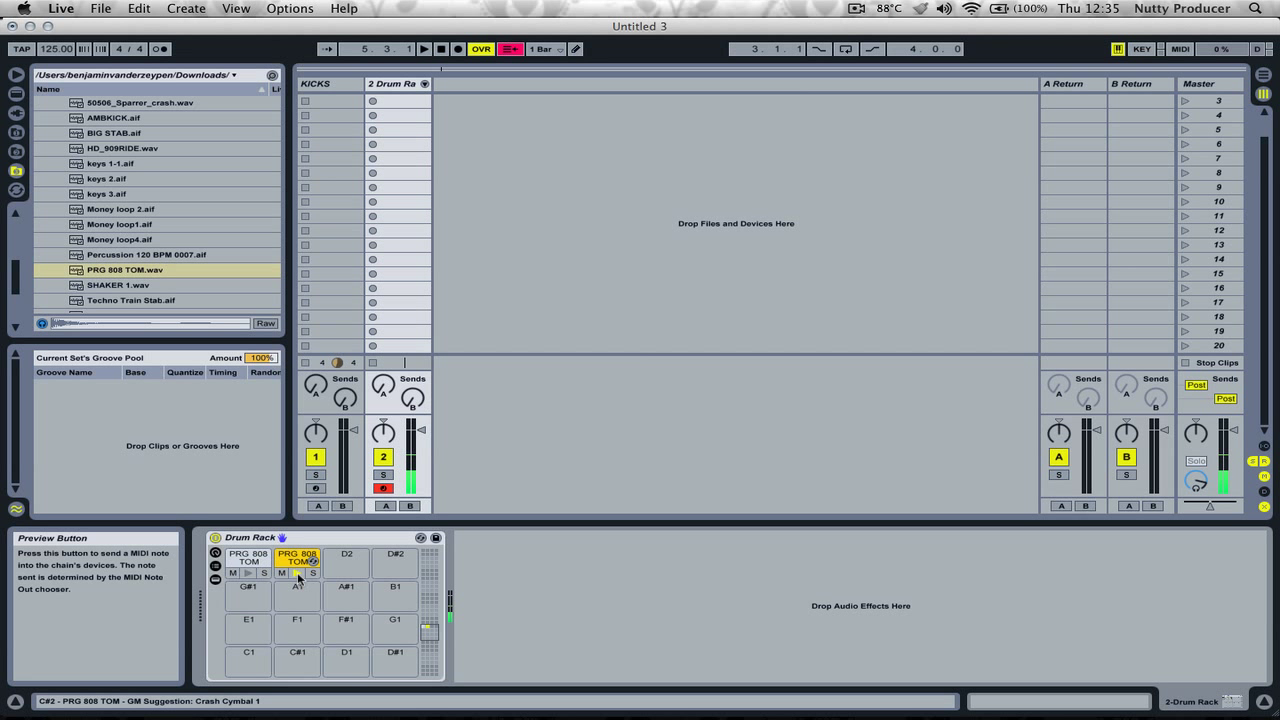
Transpose the C2 pad's tom sample to -27 st and audition it.
left_click(250, 561)
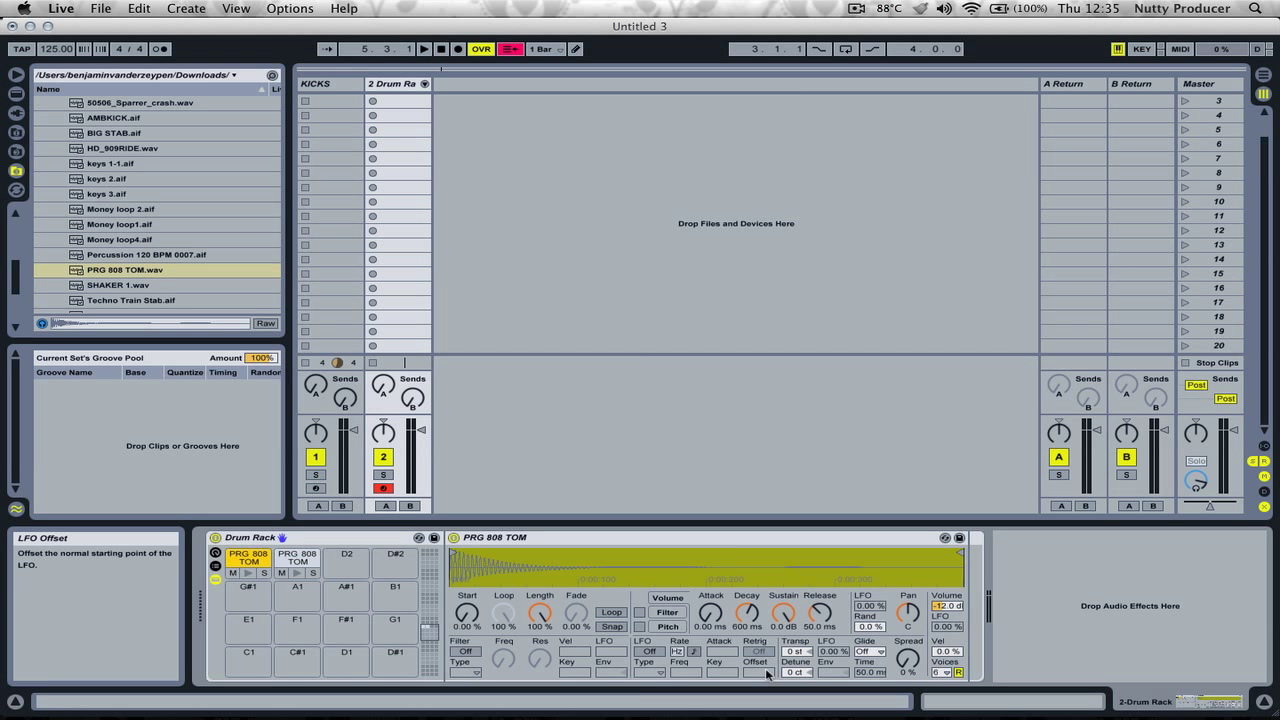
left_click(797, 654)
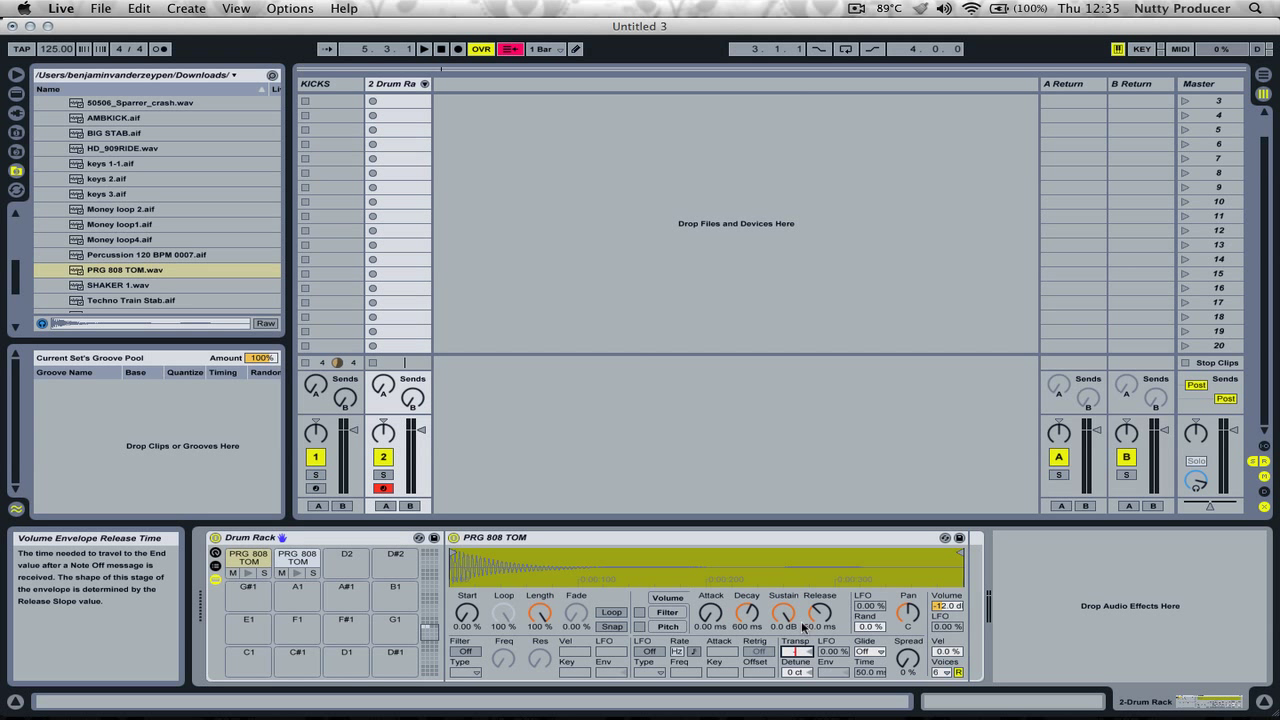
key("Return")
key("a")
key("a")
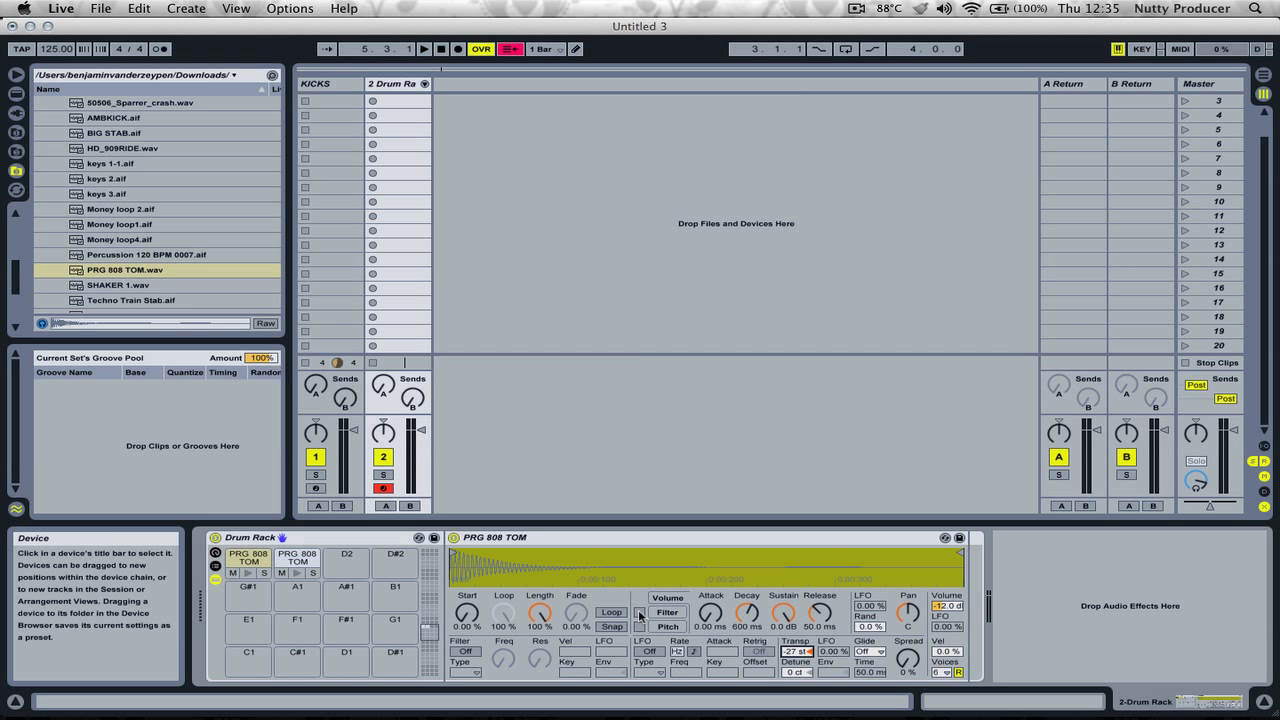
Shape the C2 tom's volume envelope to attack 8.62 ms, decay 267 ms, sustain -1.6 dB and release 158 ms.
left_click_drag(711, 616, 784, 619)
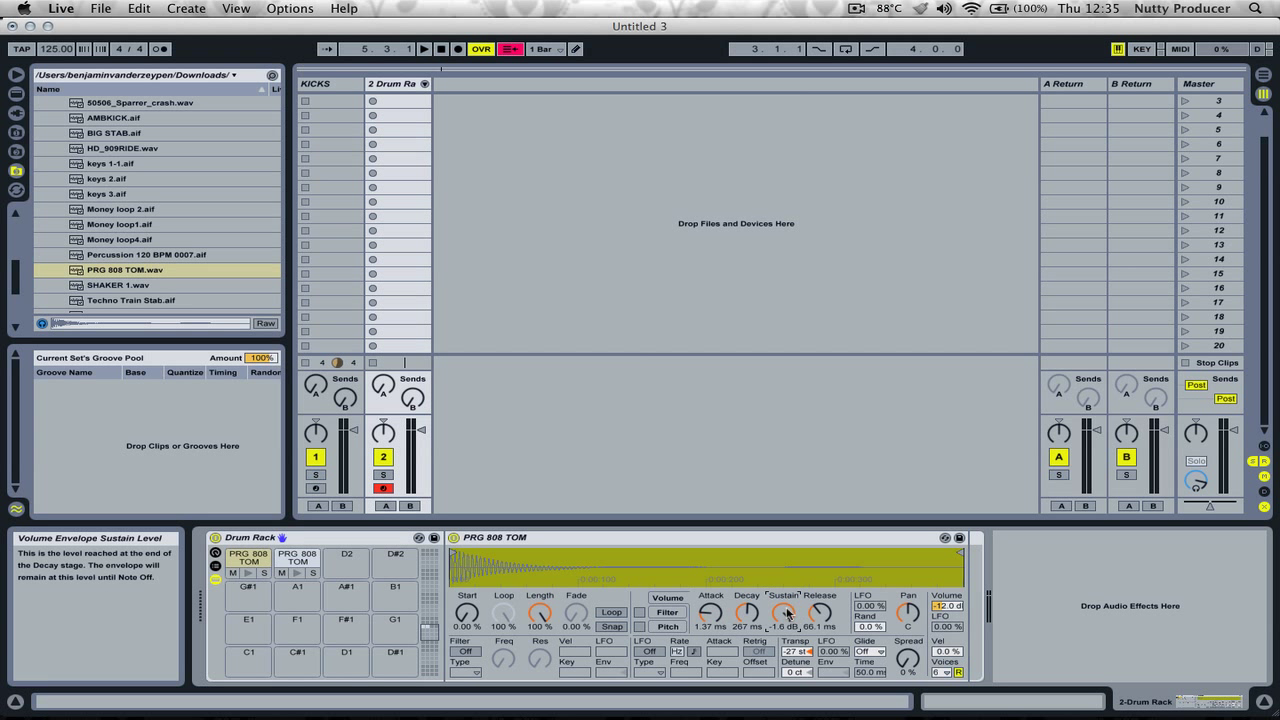
left_click_drag(707, 622, 711, 616)
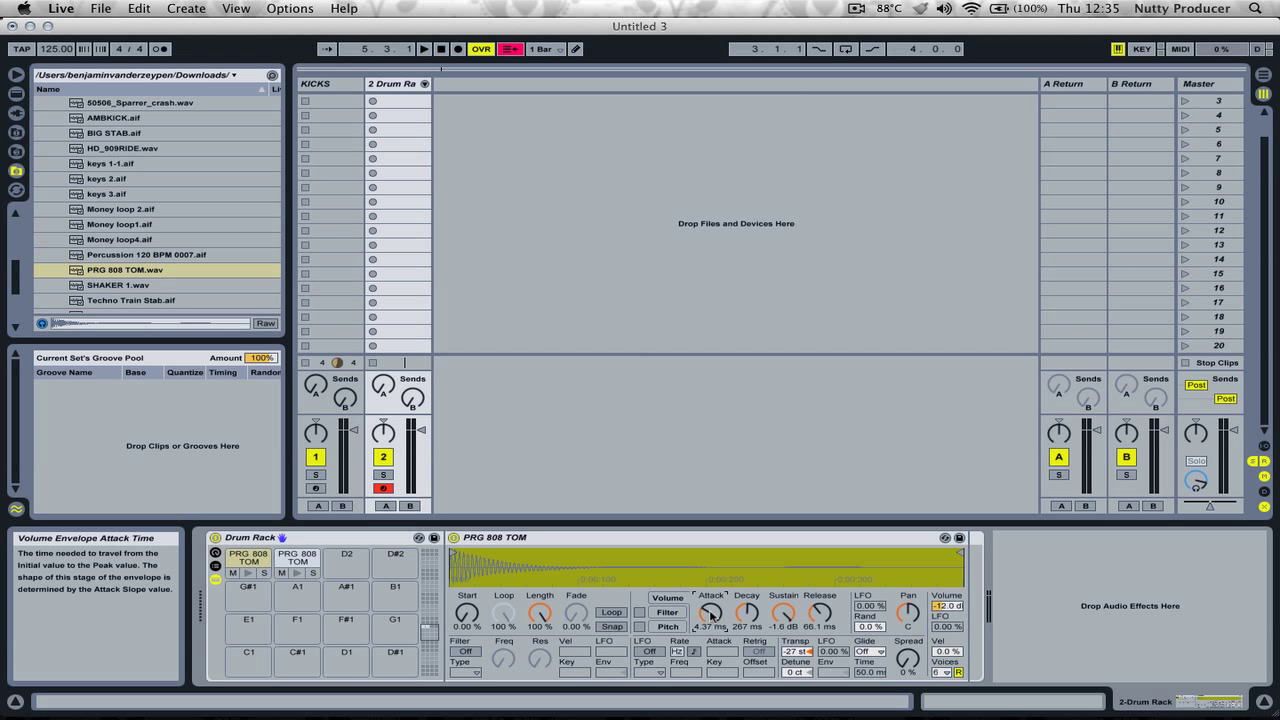
left_click_drag(711, 615, 713, 617)
left_click_drag(713, 619, 713, 616)
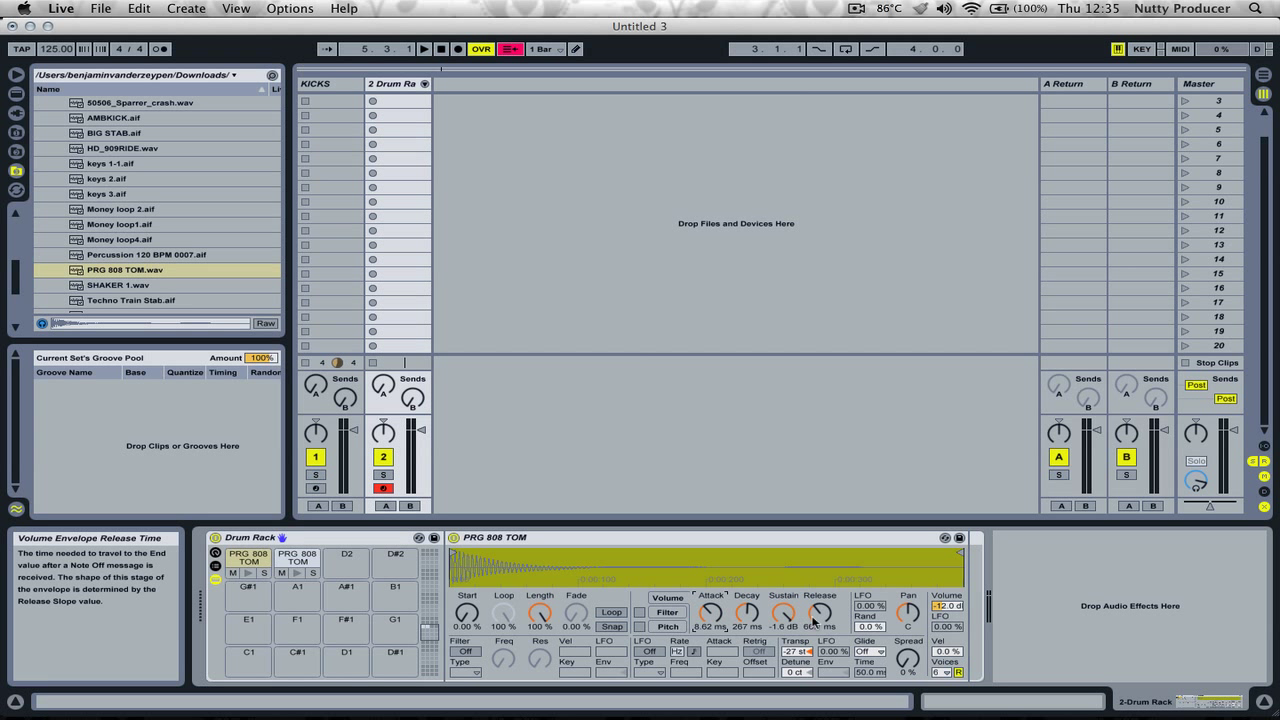
left_click_drag(819, 618, 819, 610)
key("a")
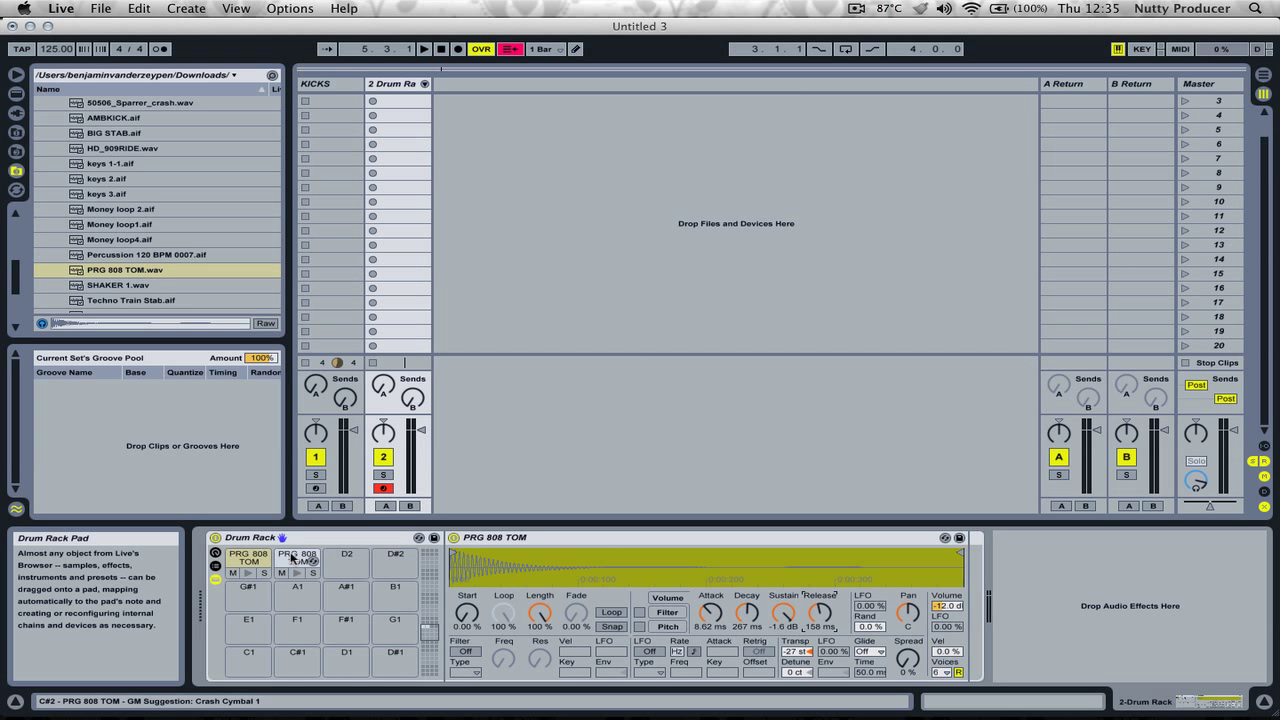
Transpose the C#2 pad's tom sample to -18 st.
left_click(246, 561)
left_click(293, 559)
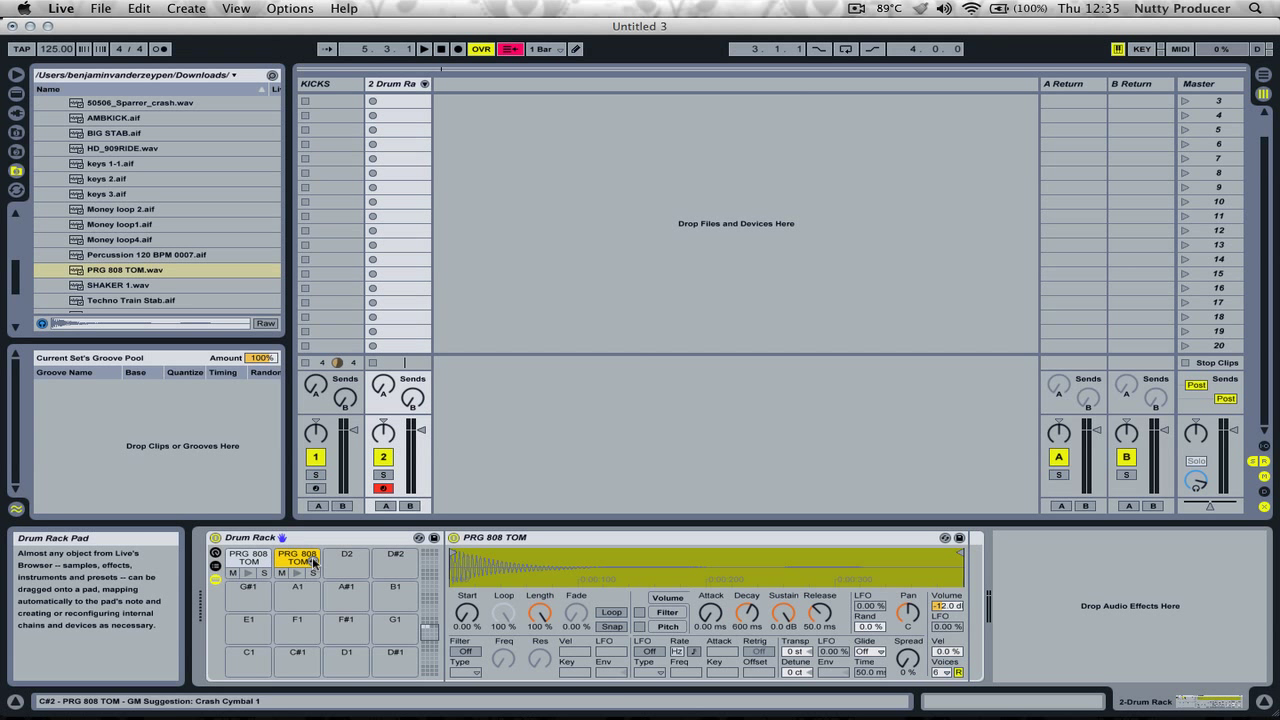
left_click(797, 653)
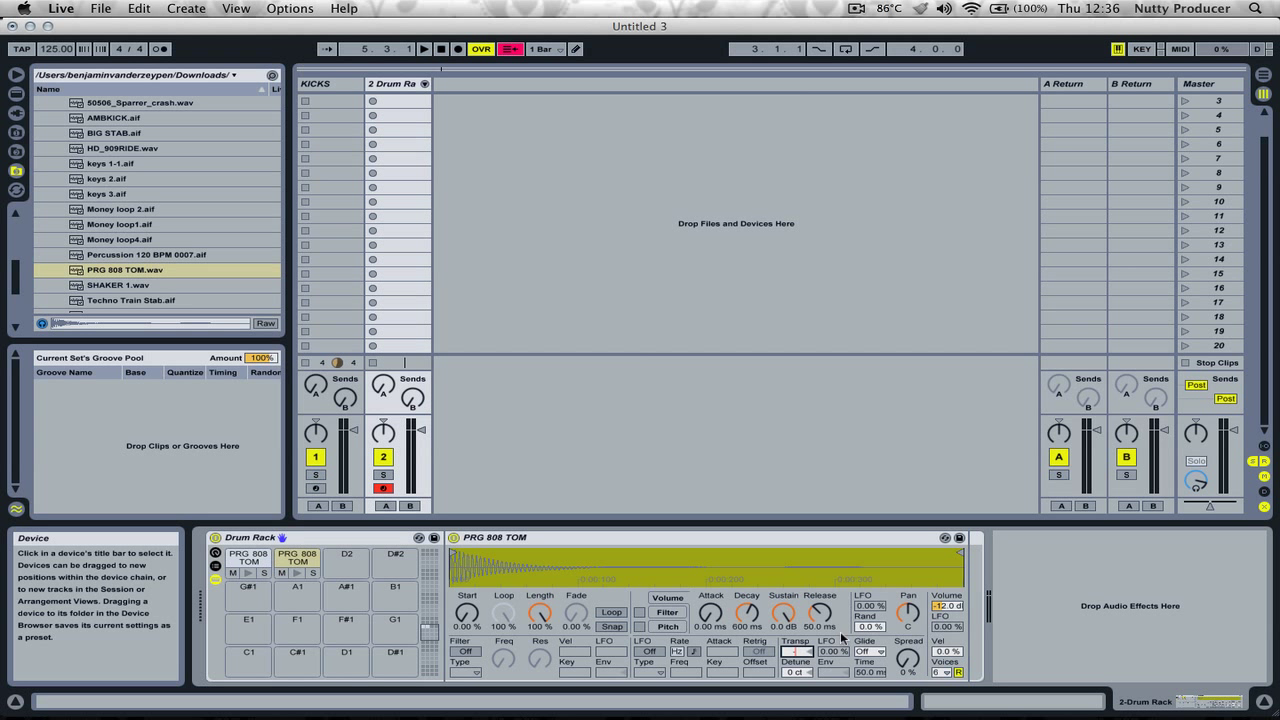
key("Return")
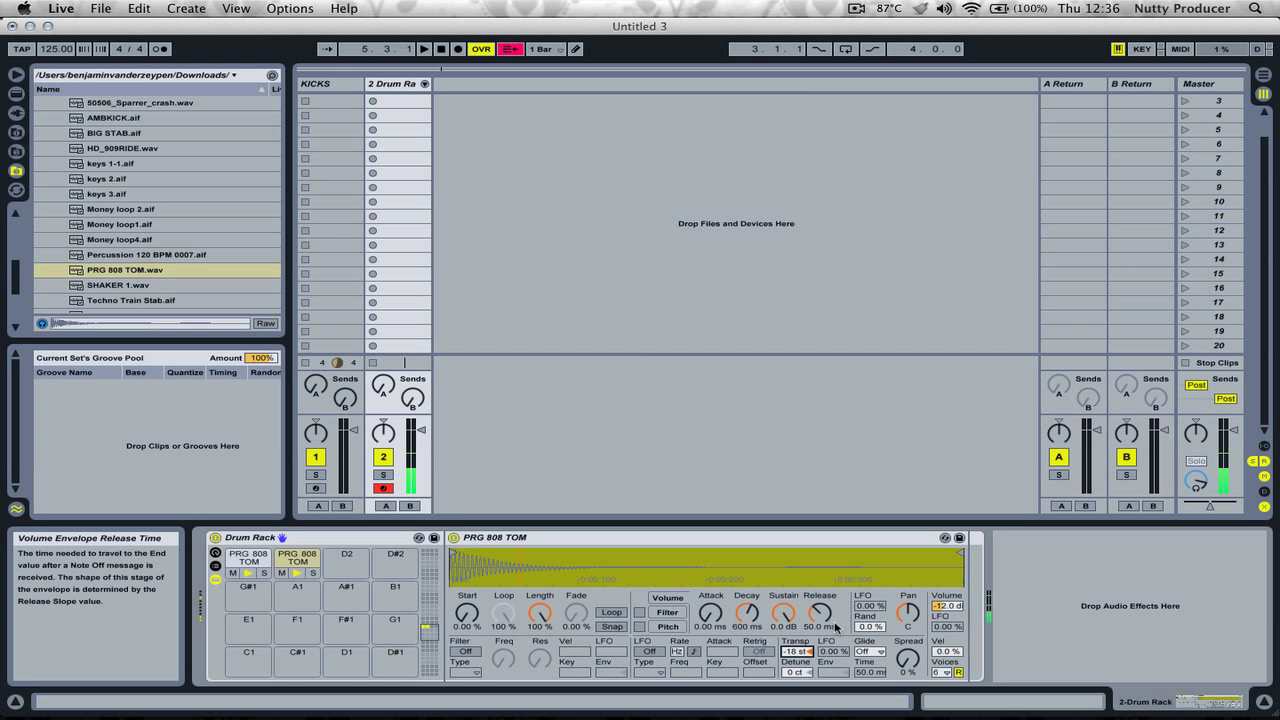
Set the C#2 tom's volume envelope to an attack of 5.31 ms and a release of 19.5 ms.
left_click_drag(708, 619, 712, 618)
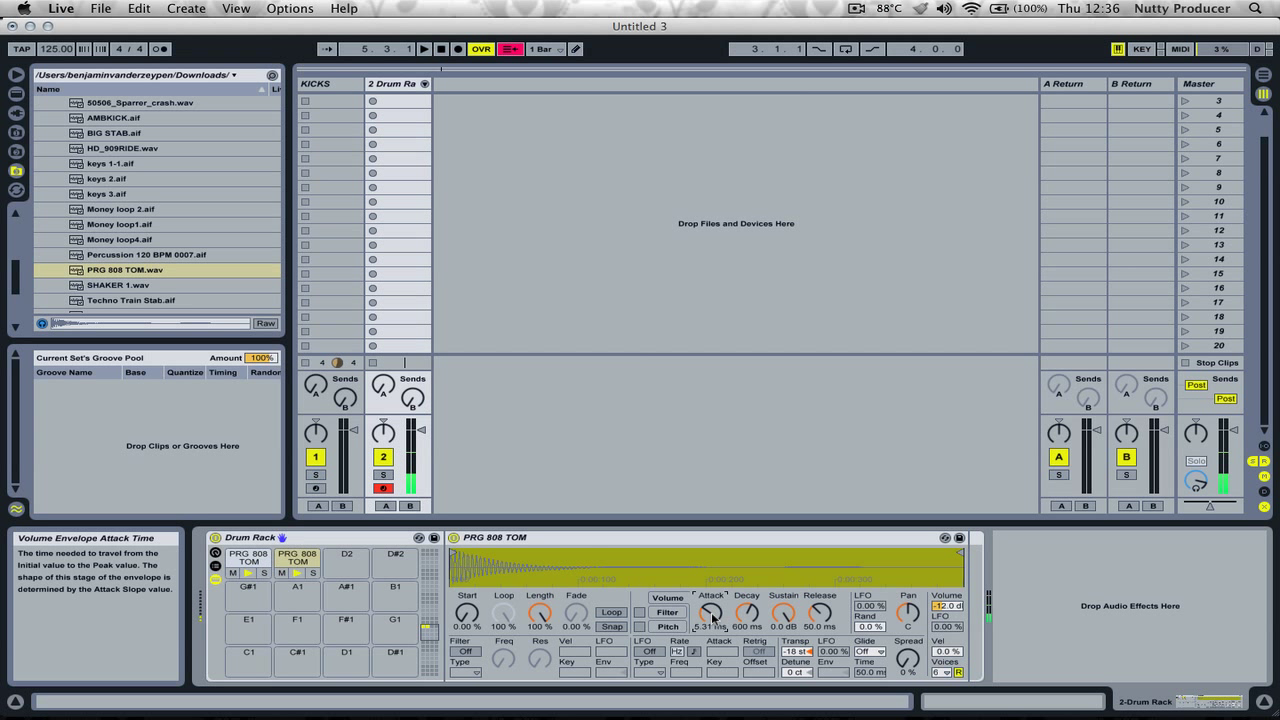
left_click_drag(819, 618, 827, 617)
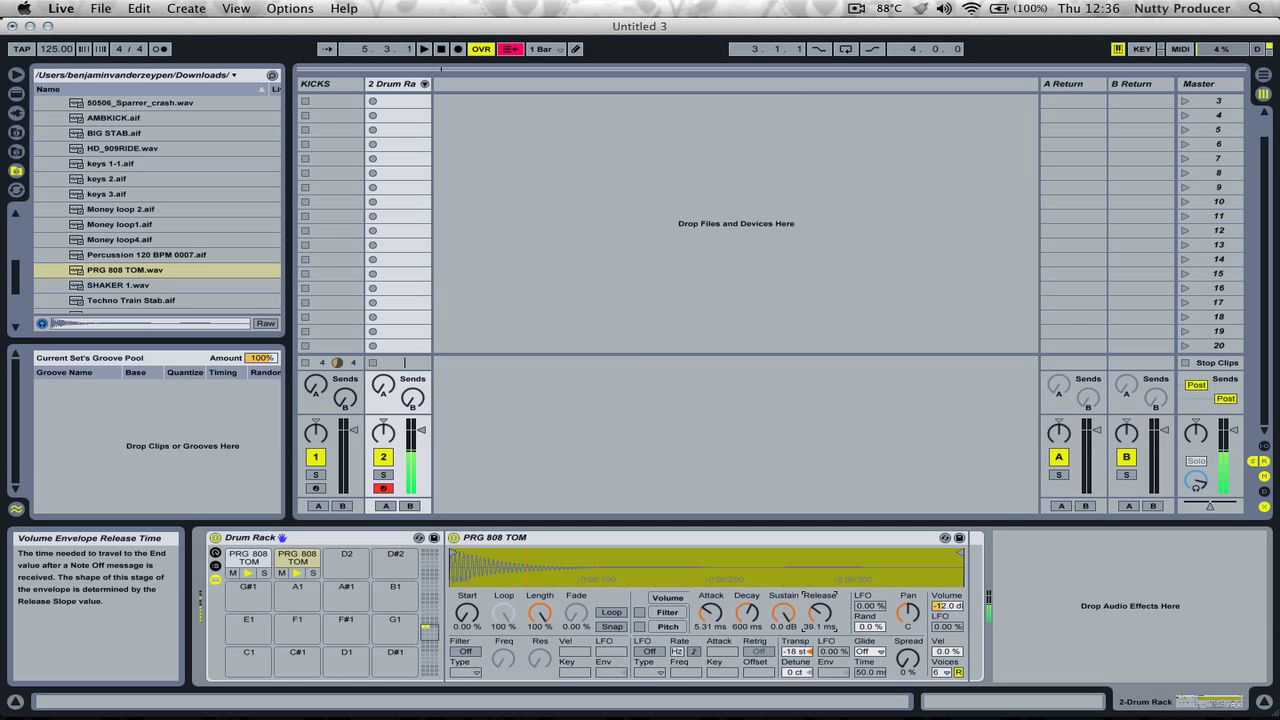
left_click_drag(820, 612, 820, 624)
Create a one-bar clip in scene 3 of the KICKS track with a beat-long AMBKICK note on every beat, and launch it.
left_click(343, 88)
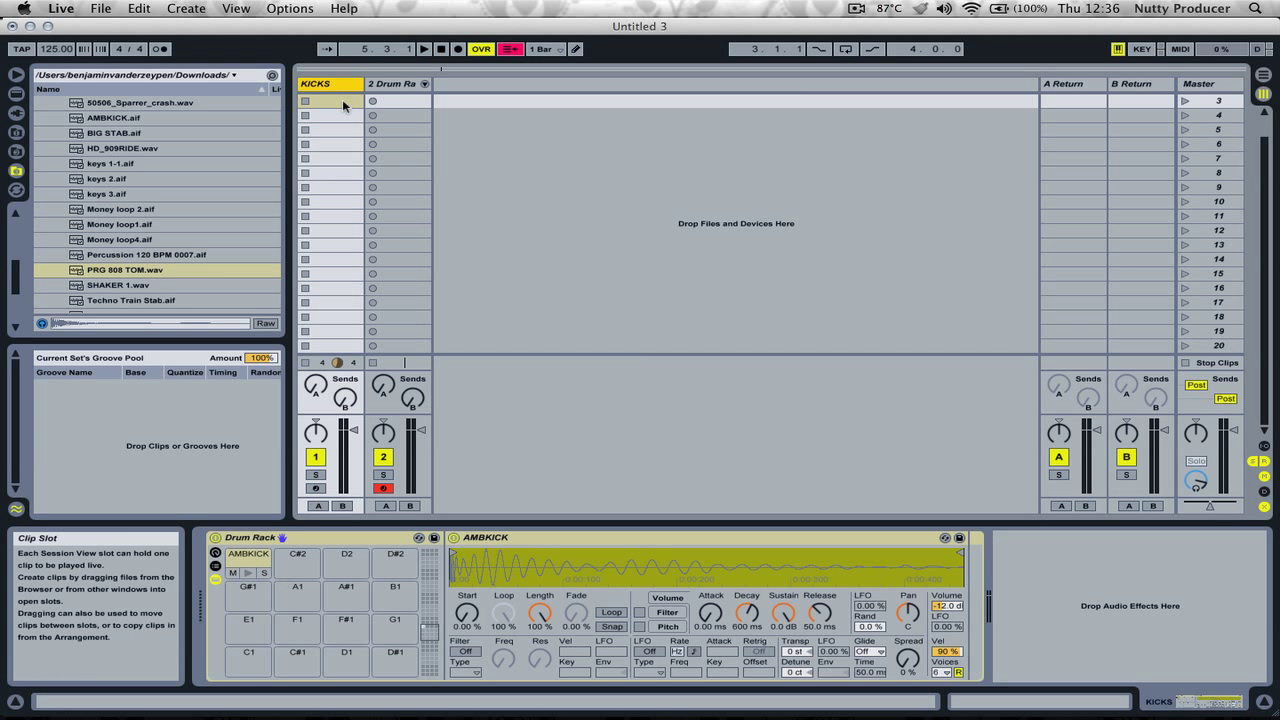
double_click(342, 99)
double_click(460, 578)
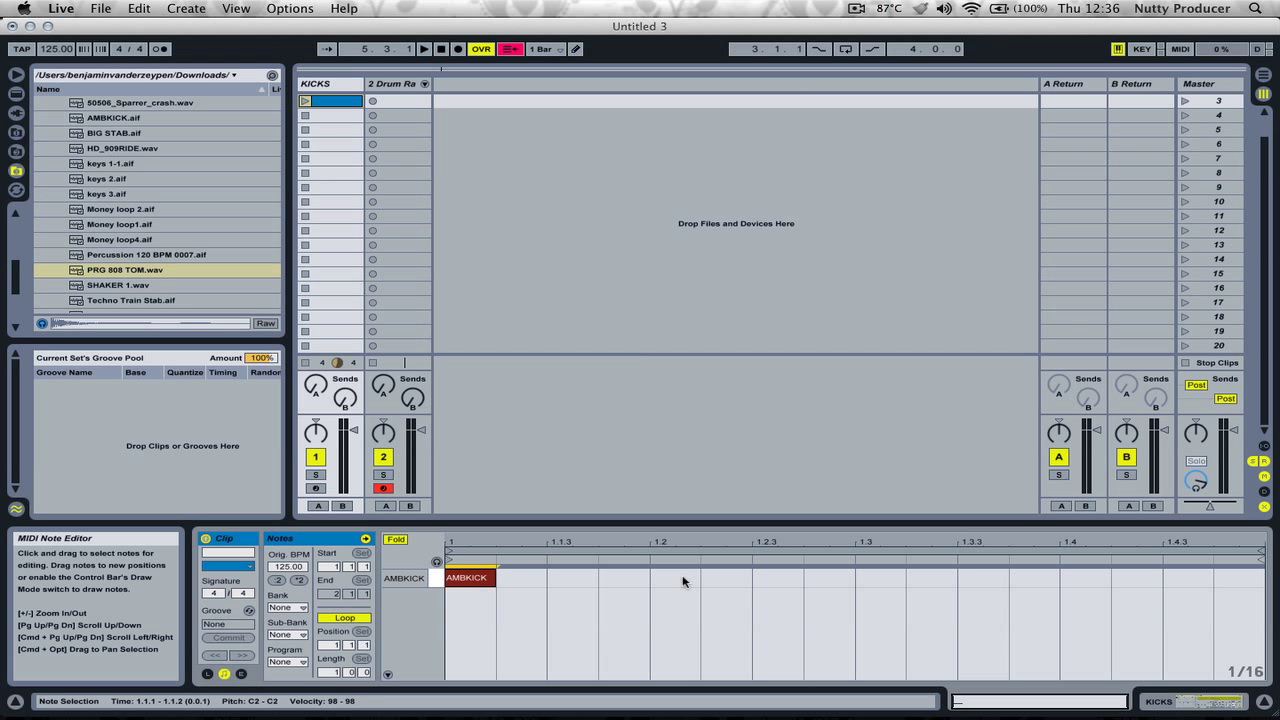
double_click(687, 579)
double_click(876, 578)
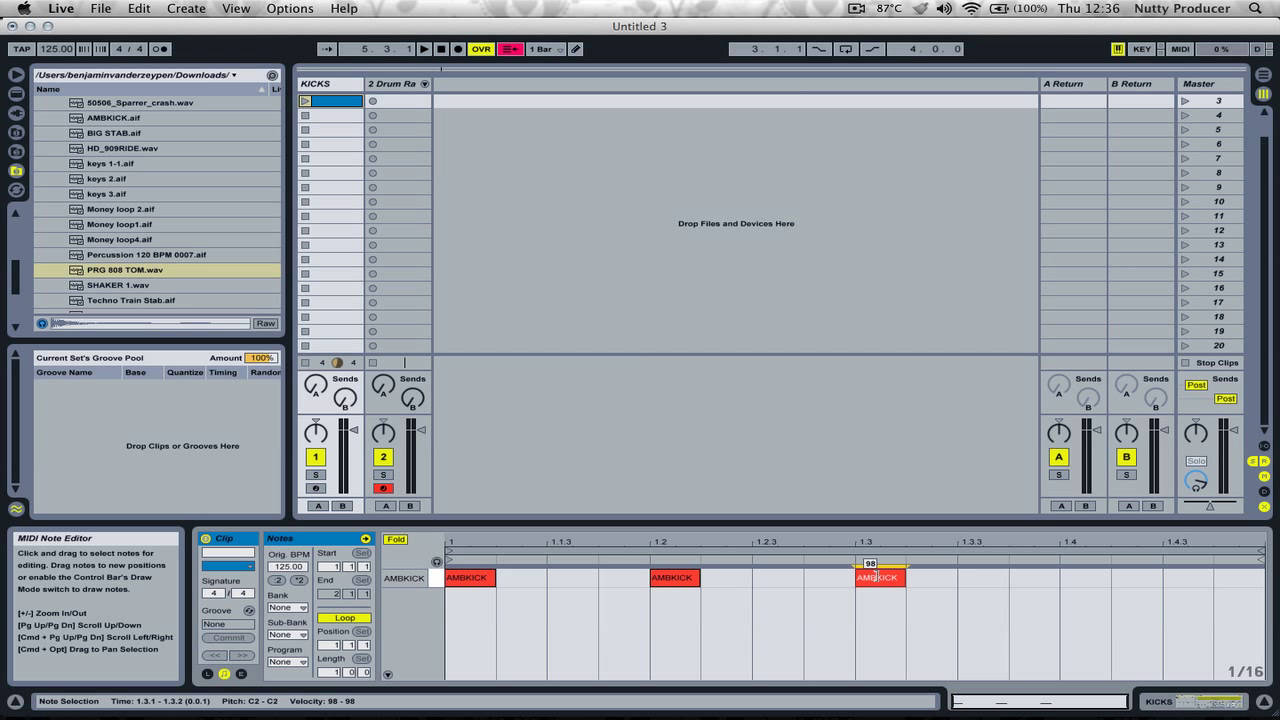
double_click(1082, 578)
left_click_drag(1150, 586, 650, 578)
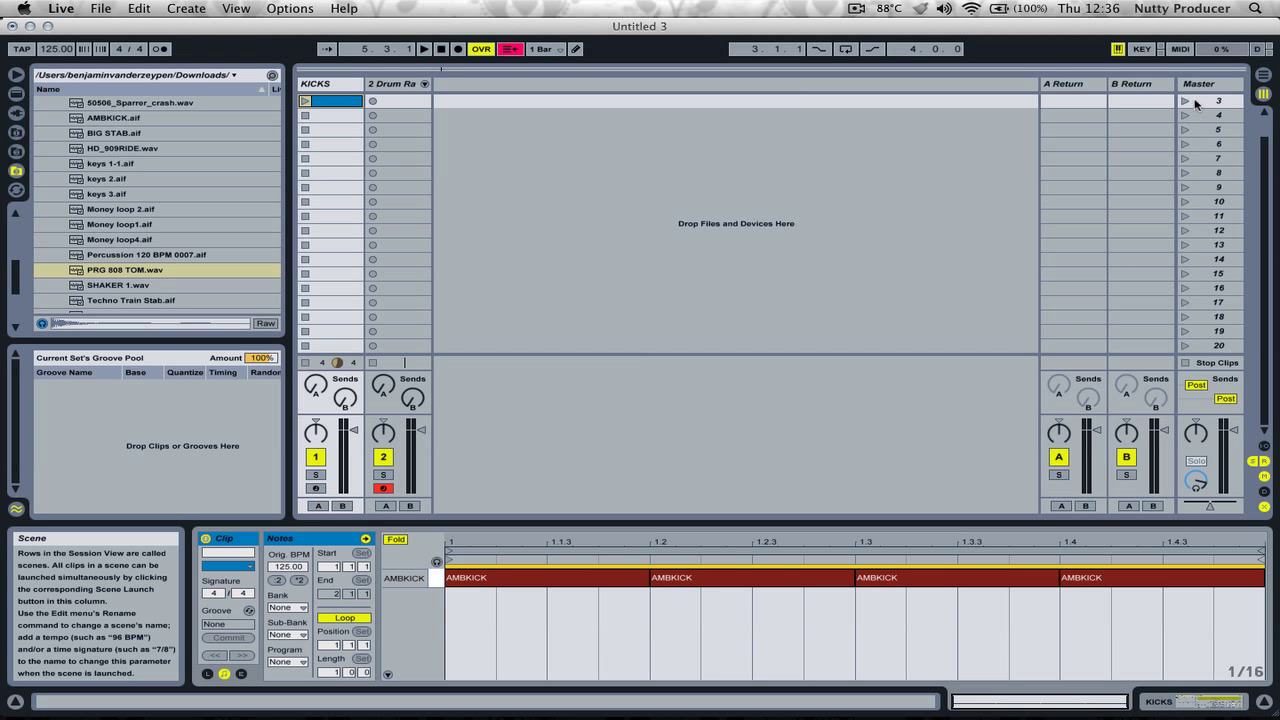
key("Return")
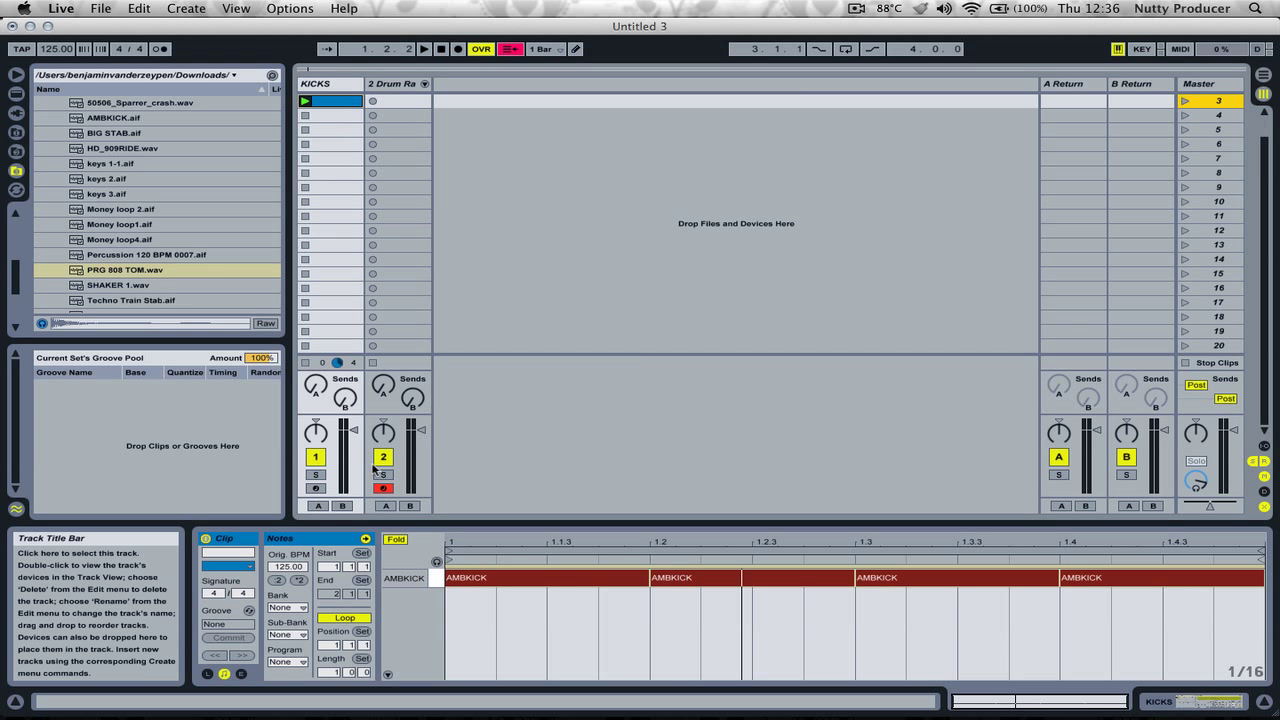
Create an empty clip in scene 3 of the Drum Rack track and audition both tom keys.
left_click(381, 85)
double_click(381, 85)
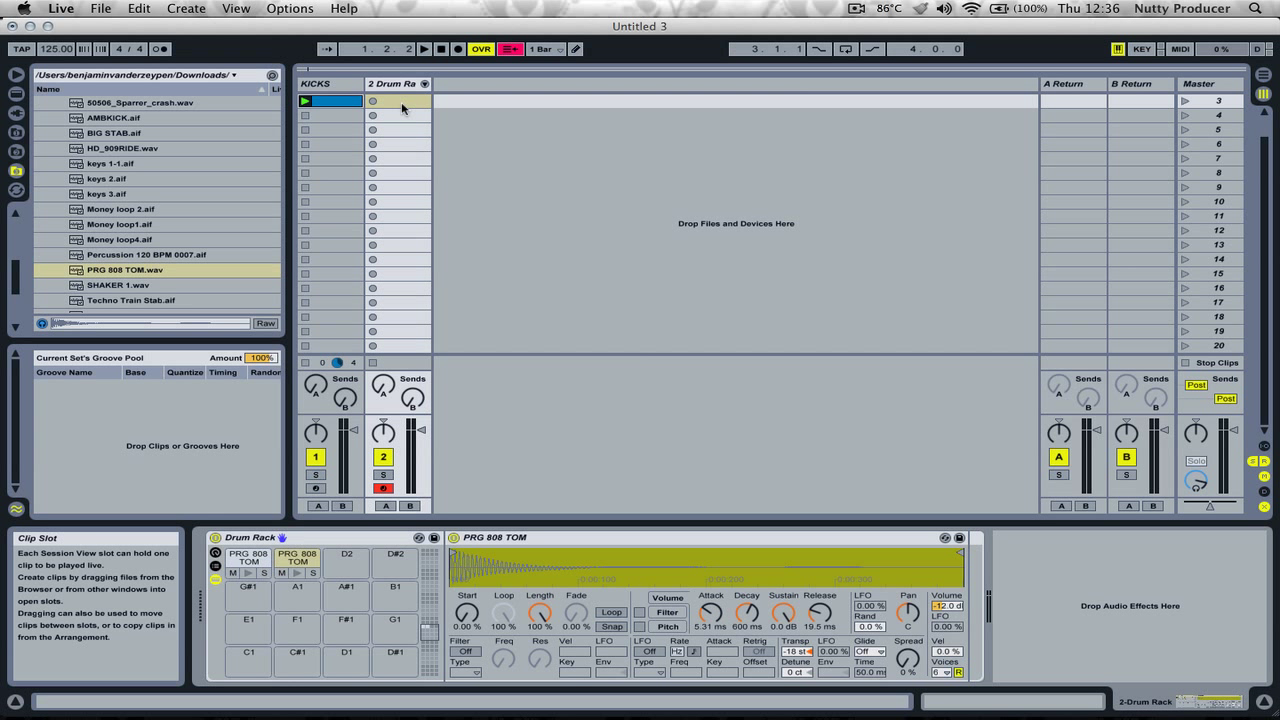
double_click(402, 104)
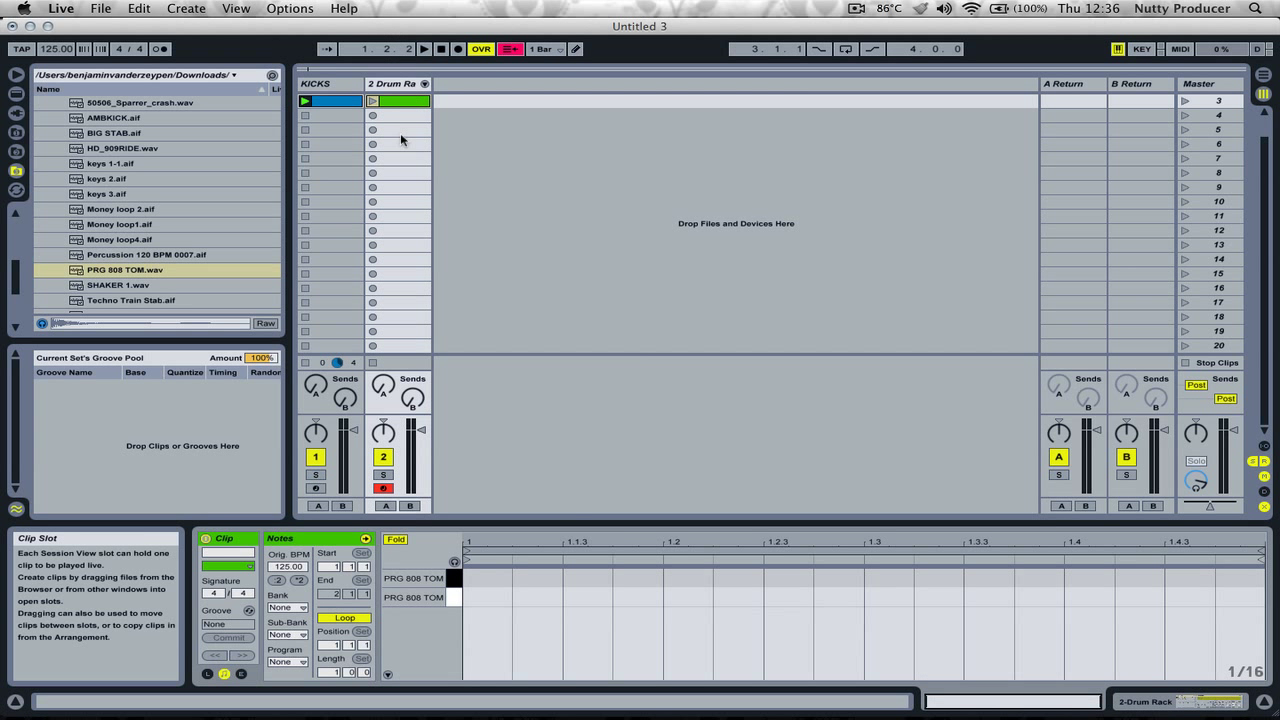
left_click(400, 101)
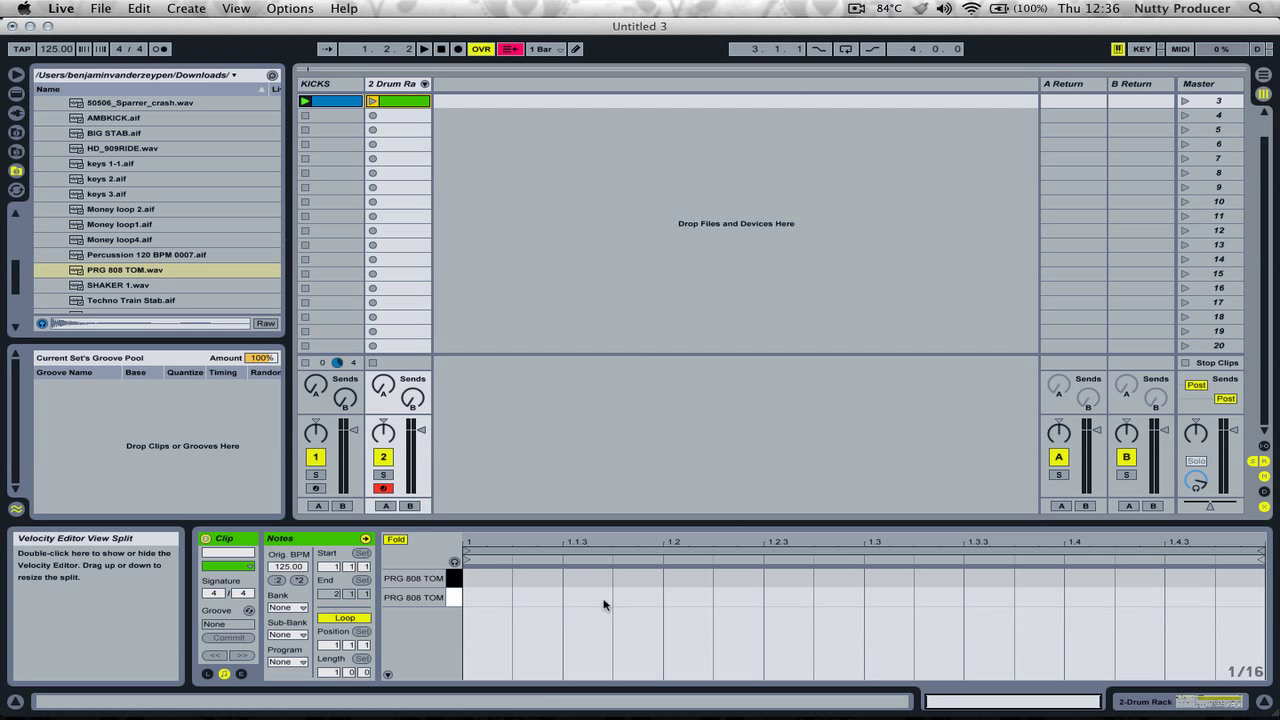
left_click(638, 581)
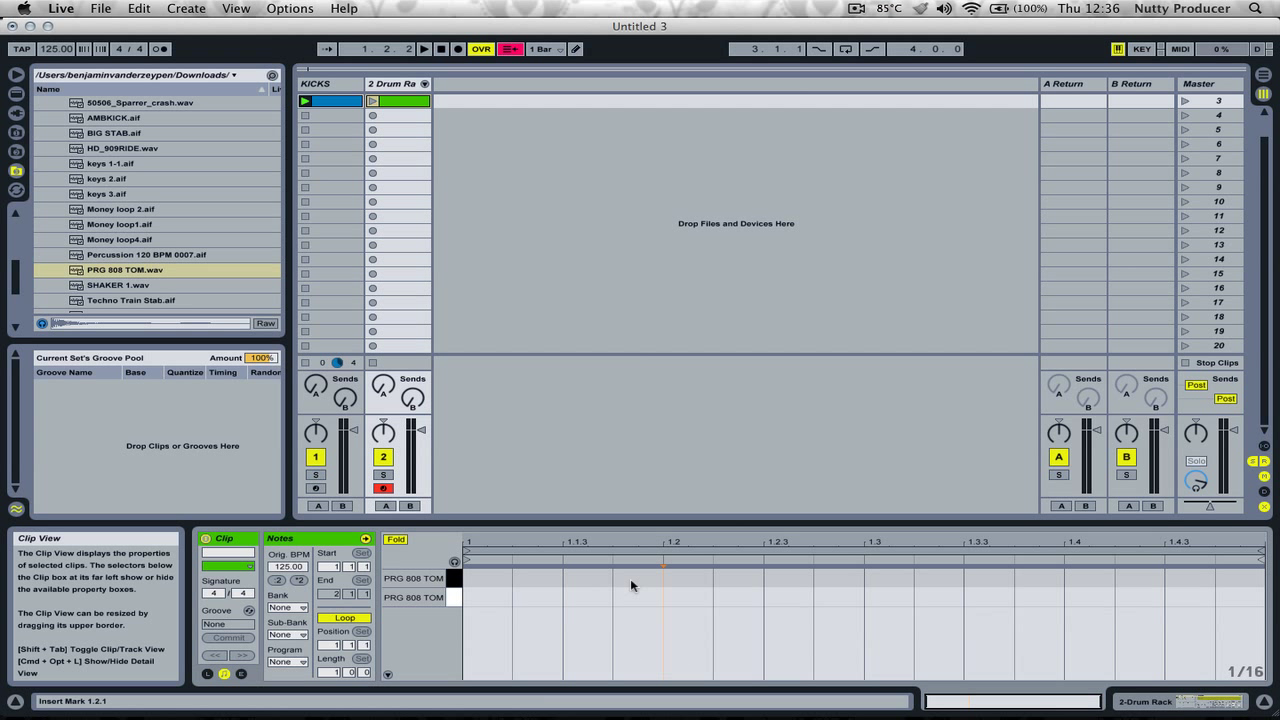
left_click(457, 576)
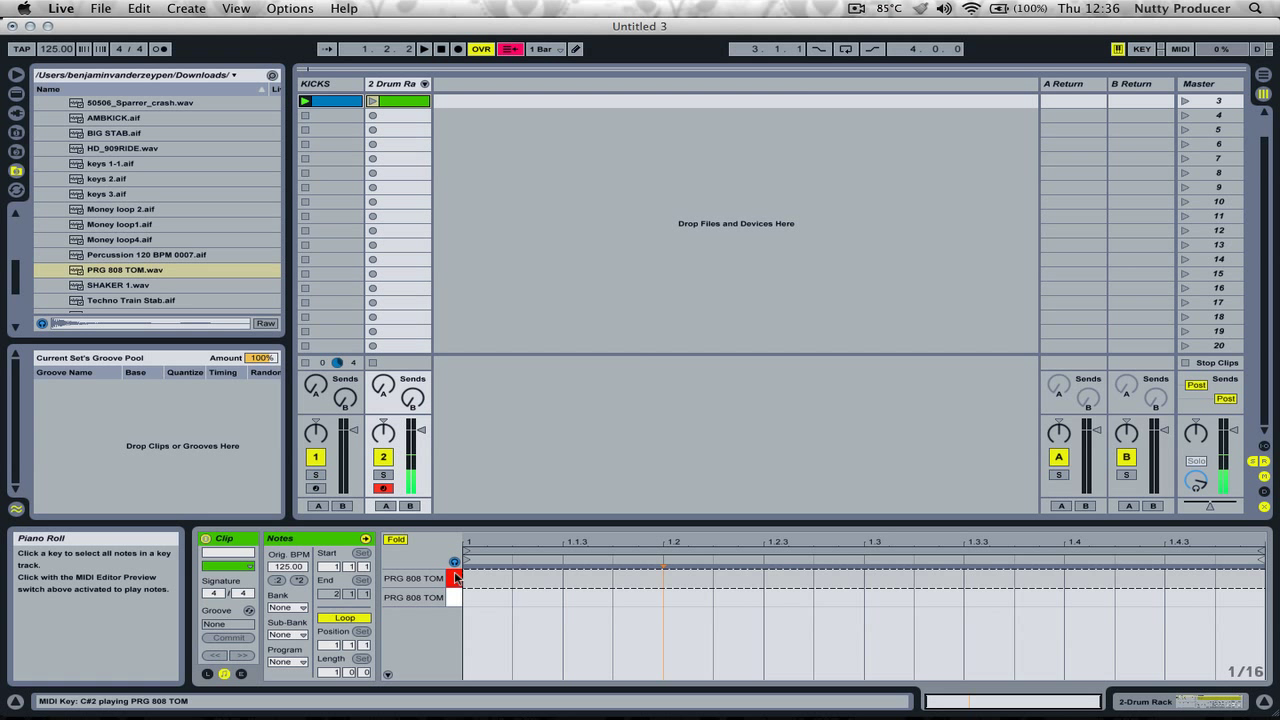
left_click(456, 598)
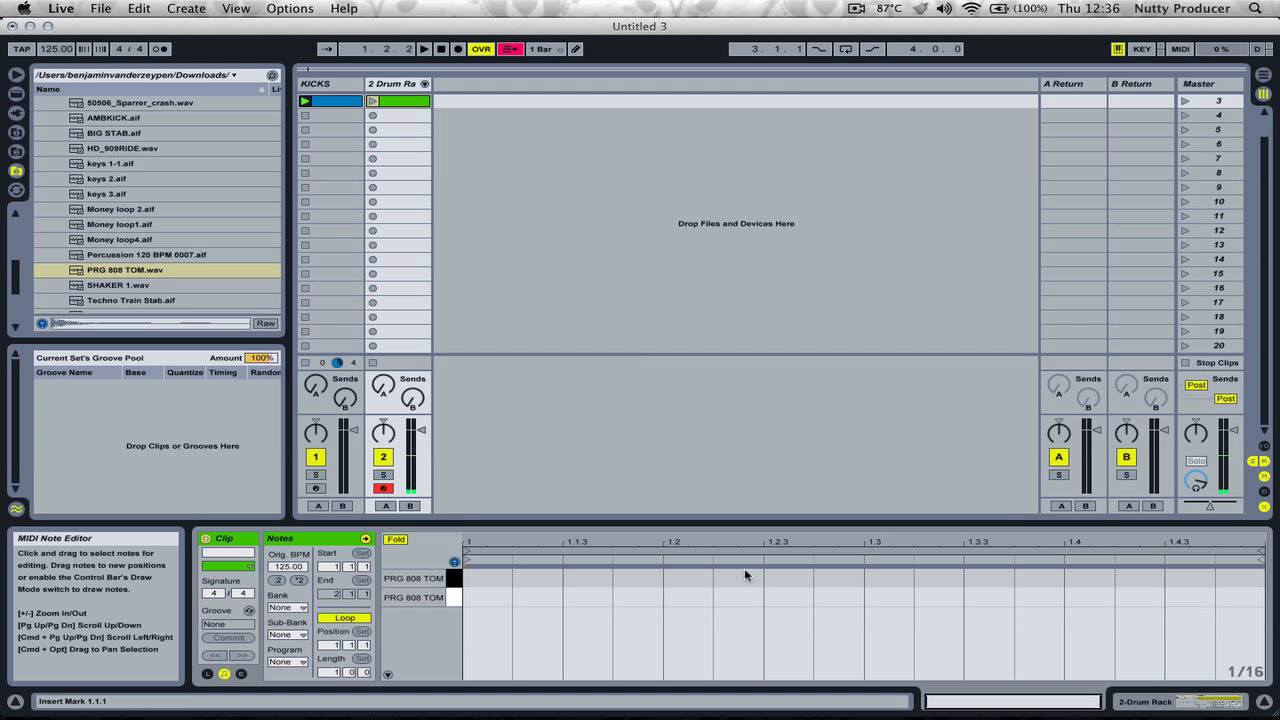
Add C#2 tom notes at 1.1.4 and 1.3.4, play scene 3, and move the second note to 1.4.3.
double_click(632, 577)
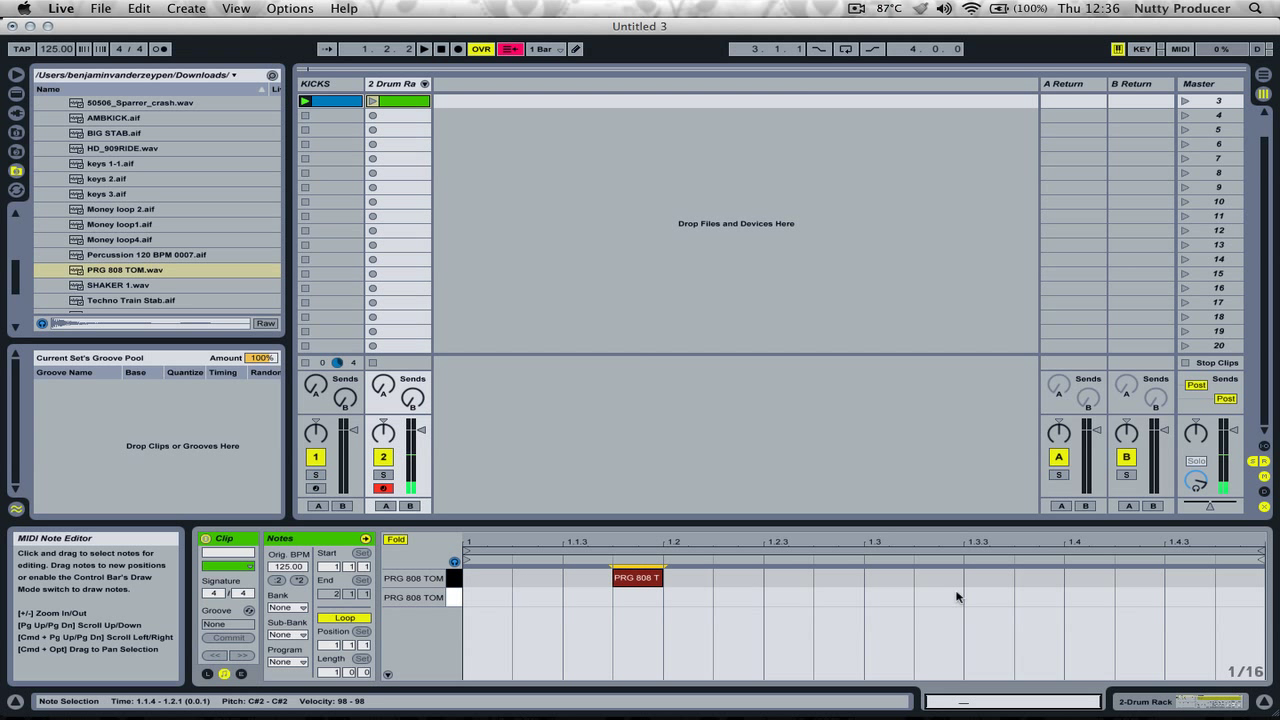
double_click(1048, 577)
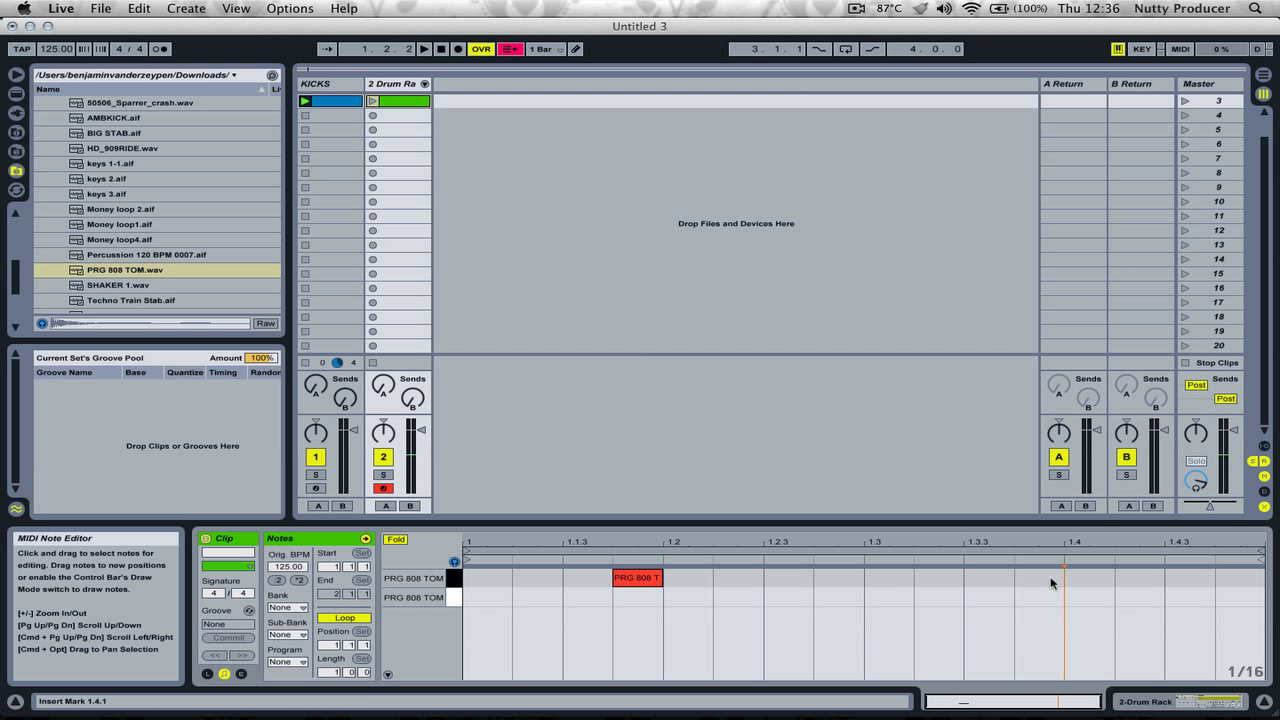
left_click(1186, 102)
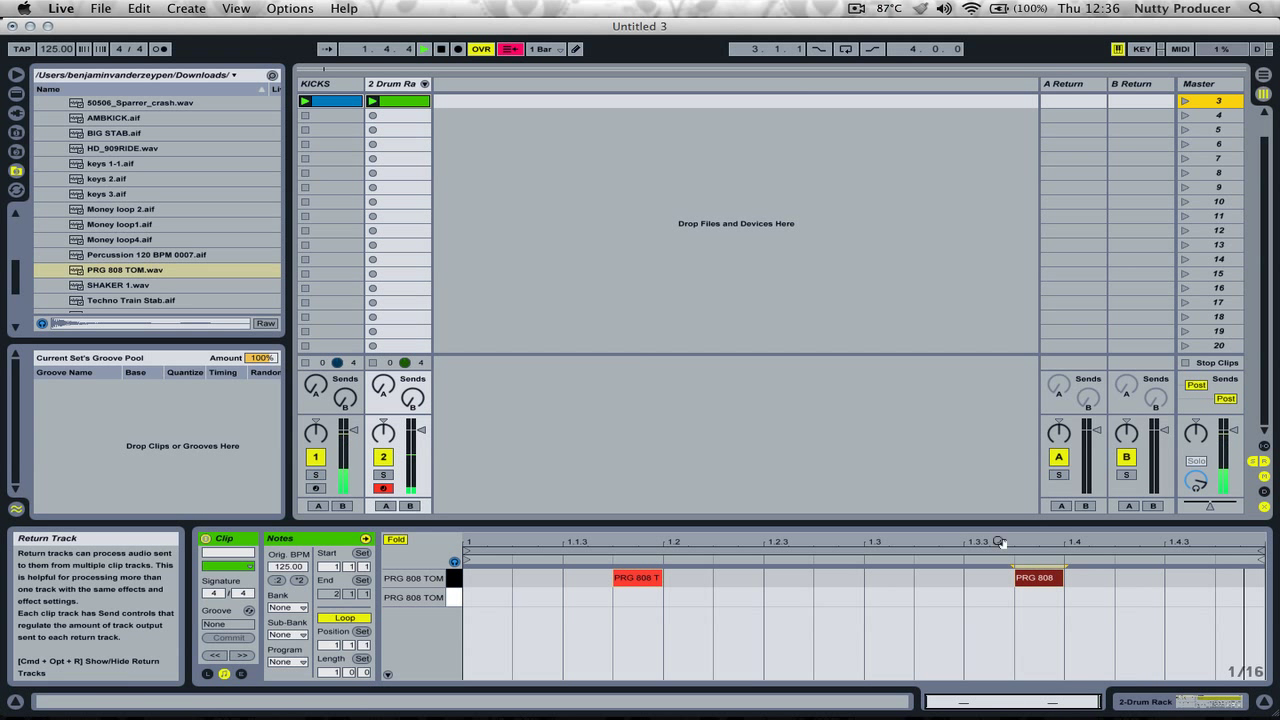
left_click_drag(1025, 580, 1200, 586)
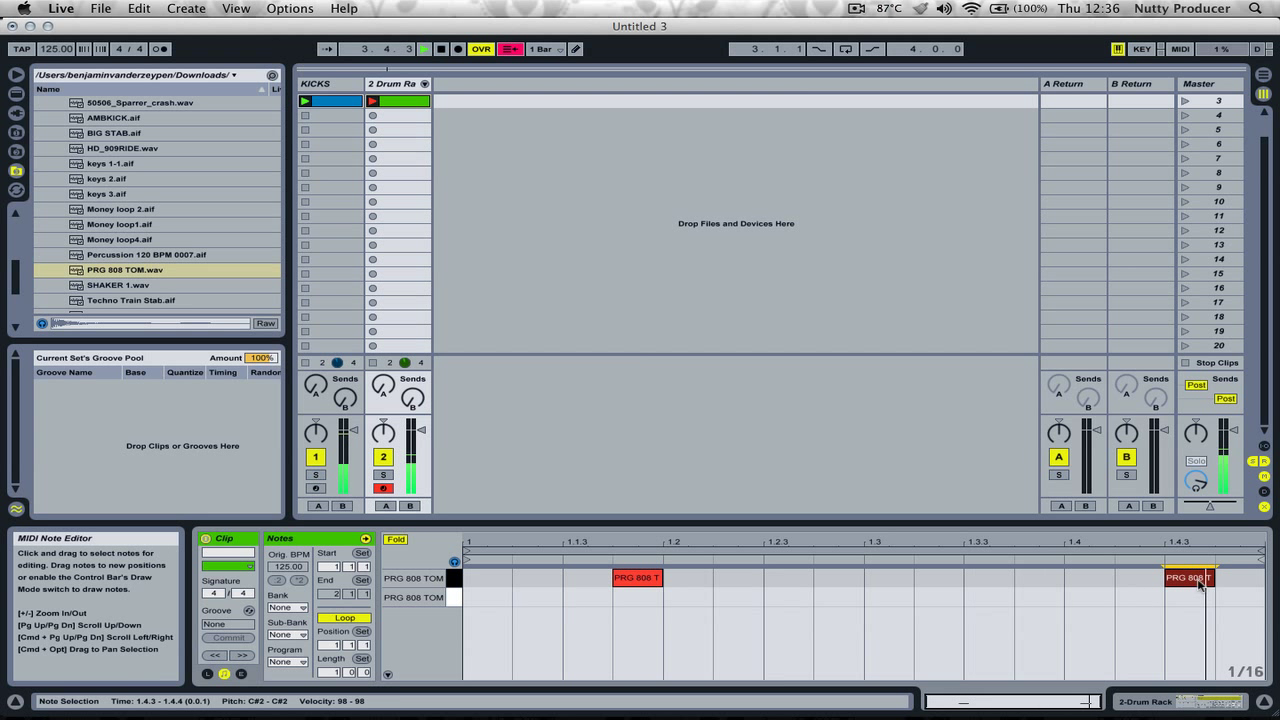
key("space")
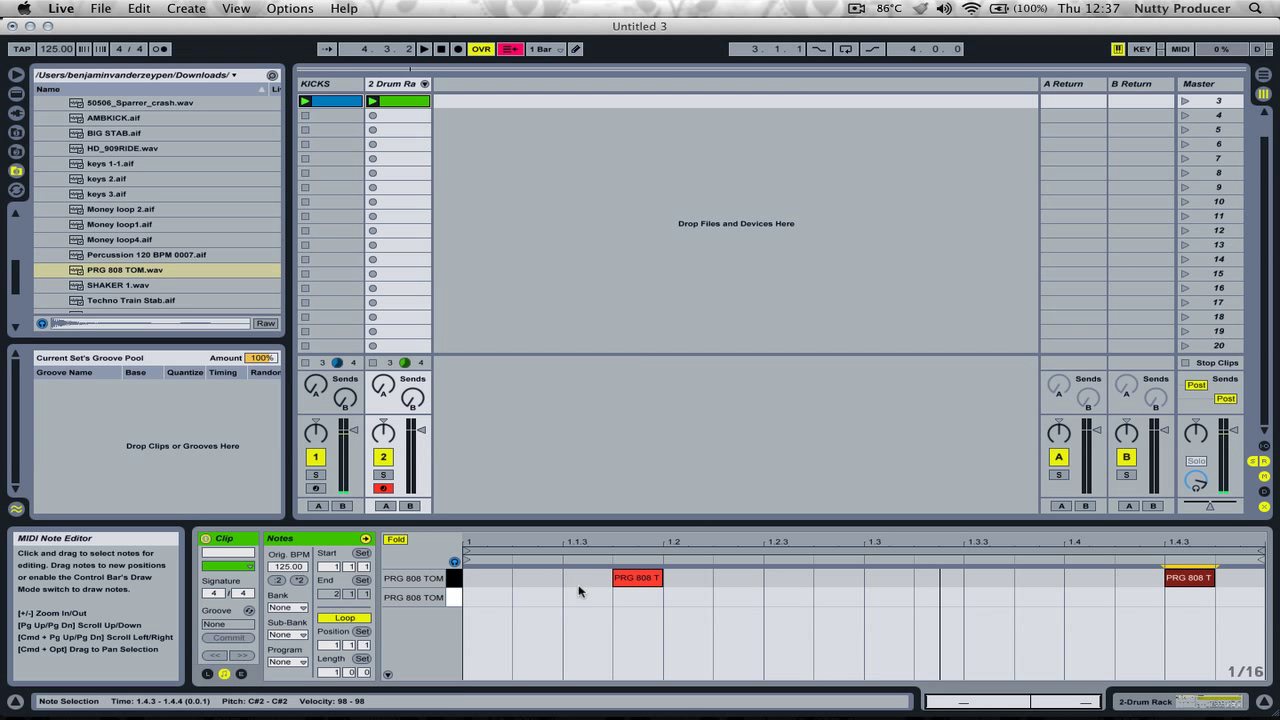
Add C2 tom notes at 1.1.3, 1.2.3, 1.3.3 and 1.4.4, making the middle two an eighth long, and play the pattern.
double_click(585, 597)
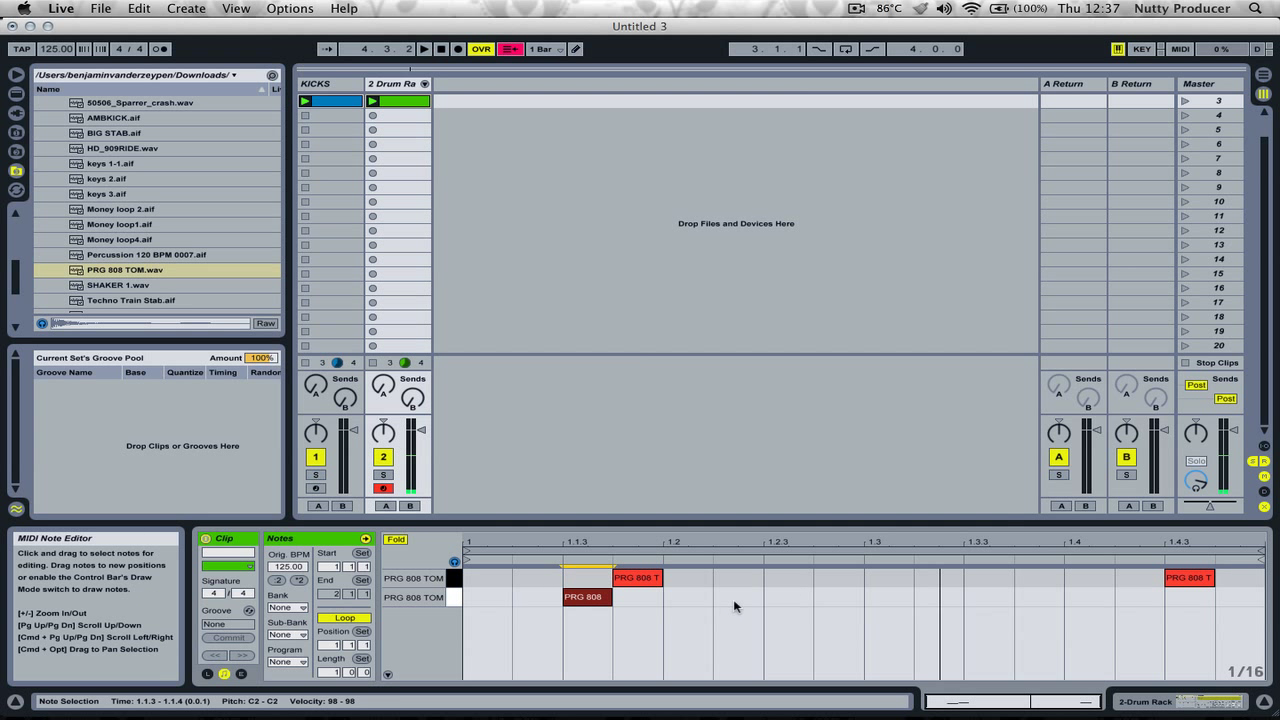
double_click(775, 600)
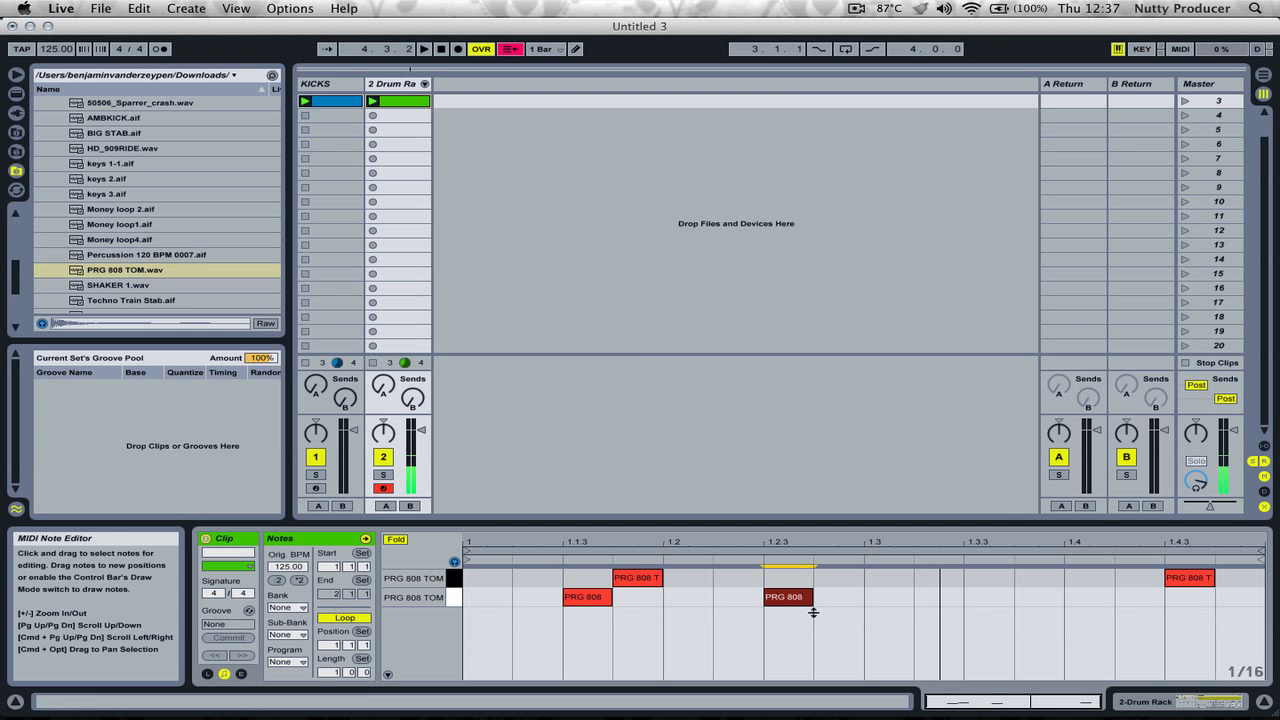
left_click_drag(812, 600, 843, 609)
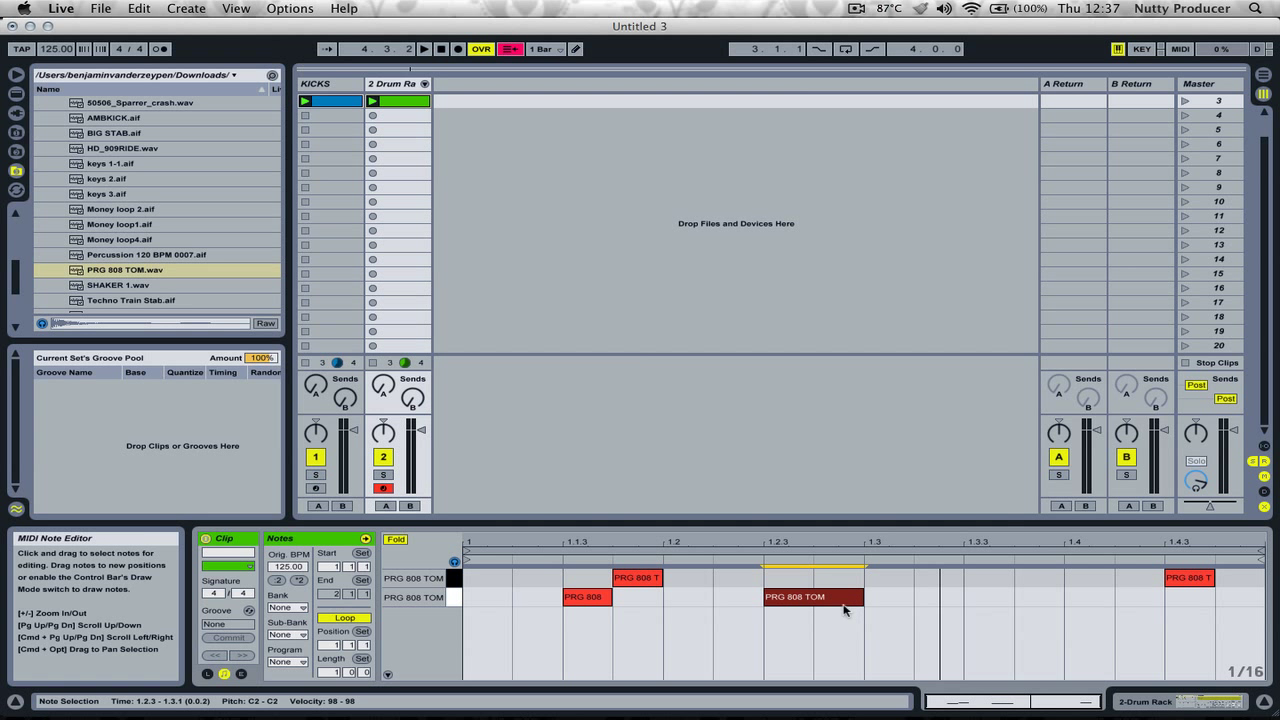
double_click(992, 599)
left_click_drag(1010, 598, 1062, 598)
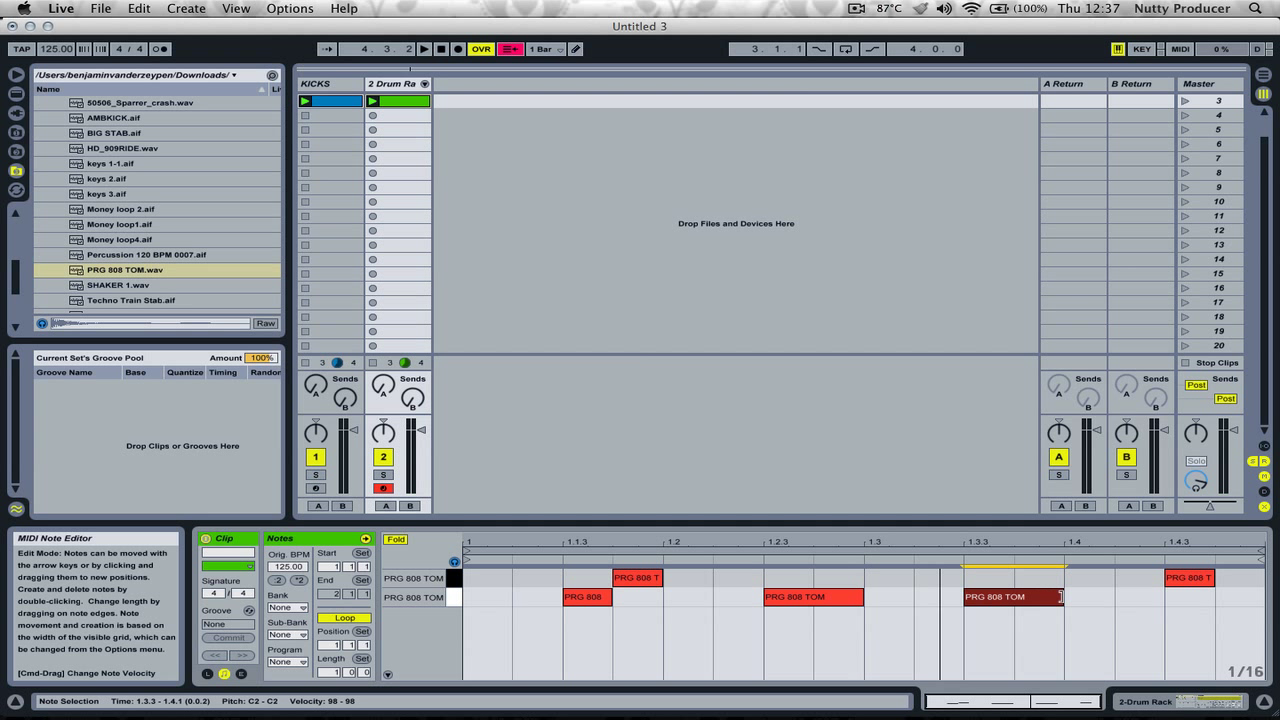
double_click(1225, 597)
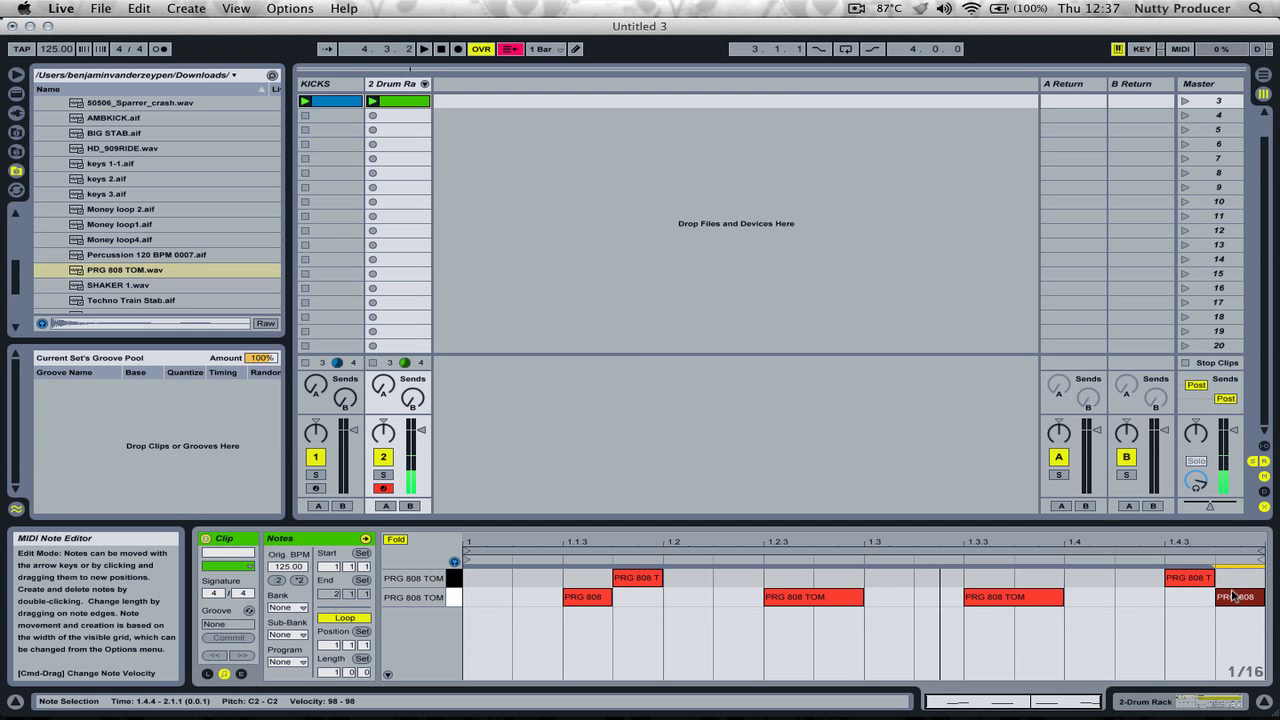
key("space")
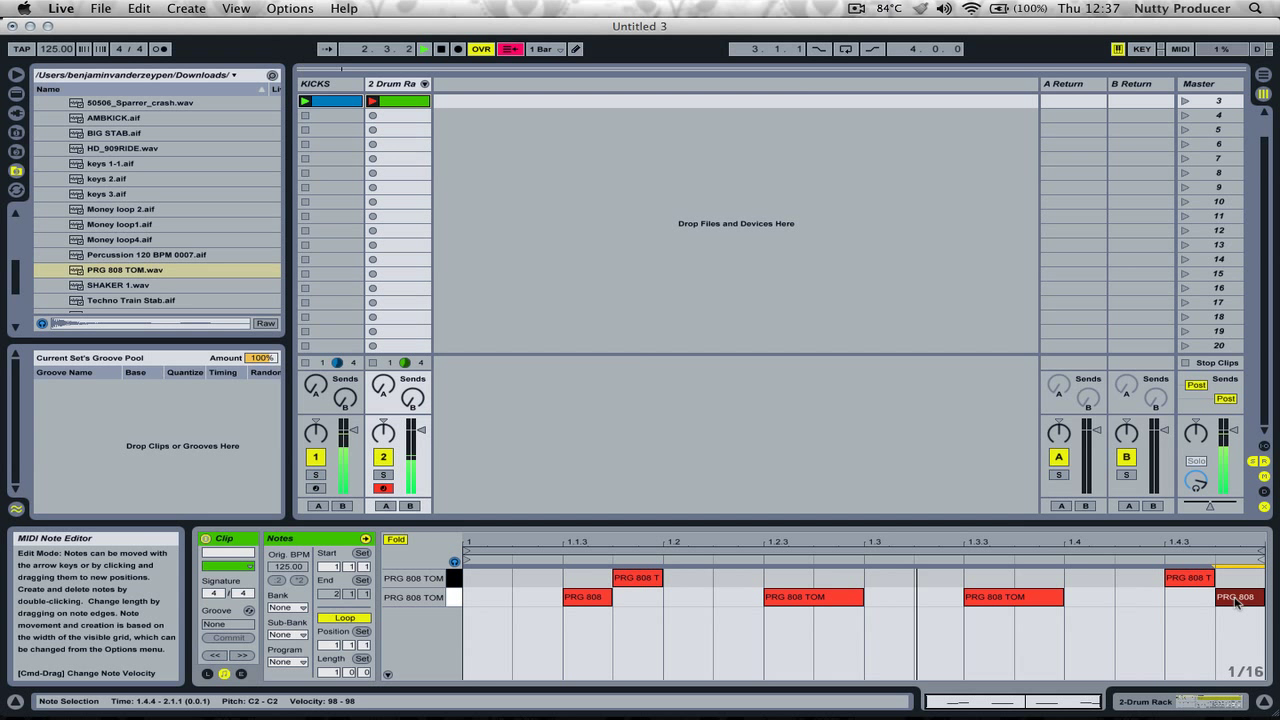
Stop playback and add an EQ Eight after the Drum Rack on the tom track.
left_click(392, 85)
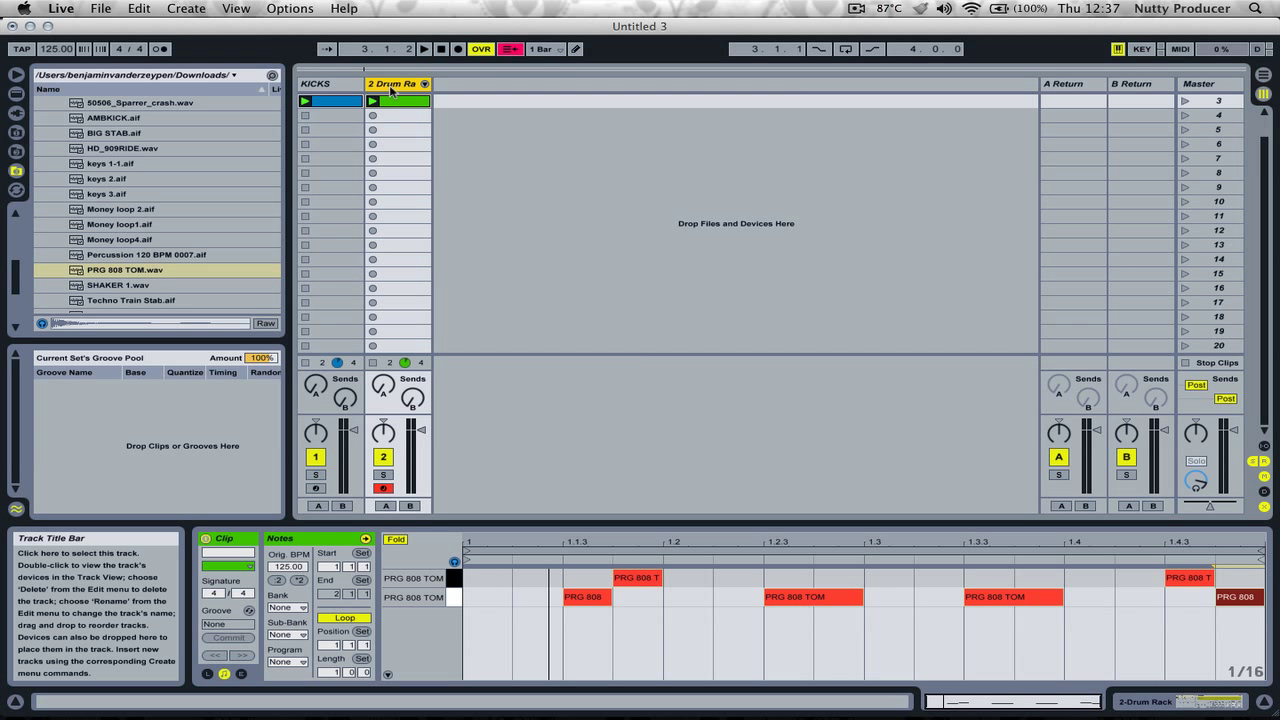
left_click_drag(421, 430, 421, 432)
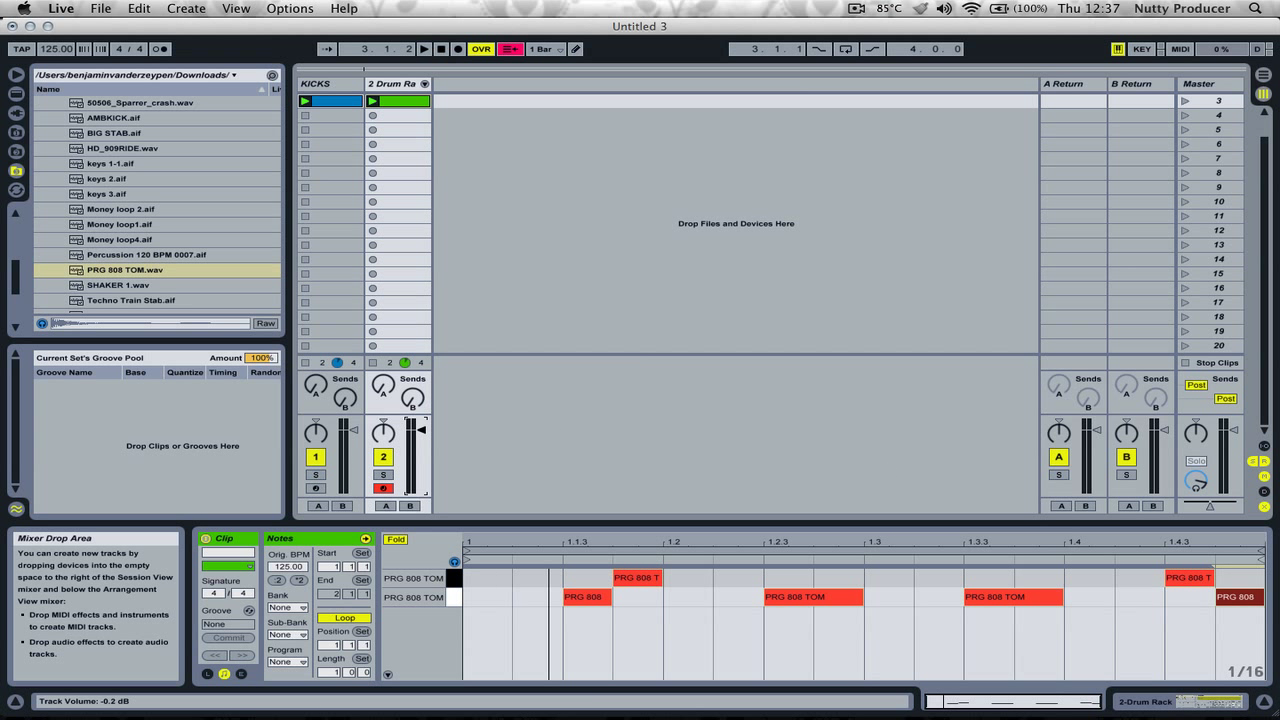
double_click(398, 88)
left_click(331, 87)
left_click(398, 86)
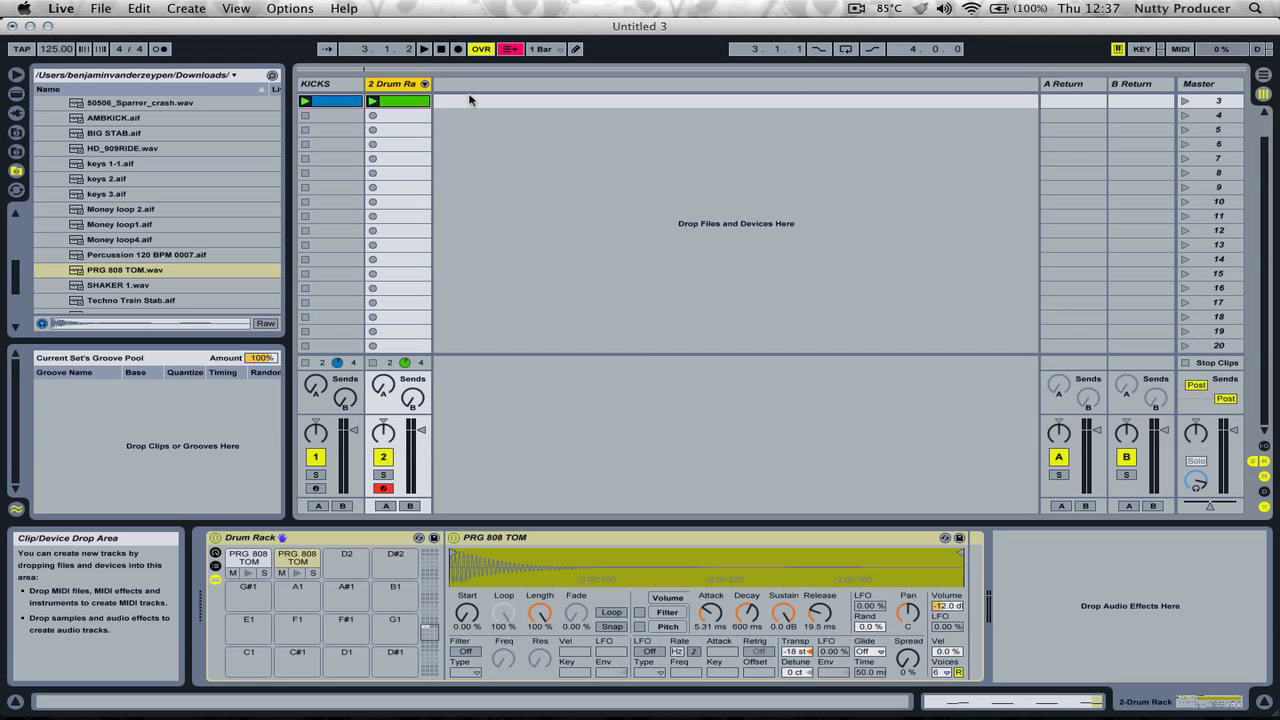
left_click(510, 539)
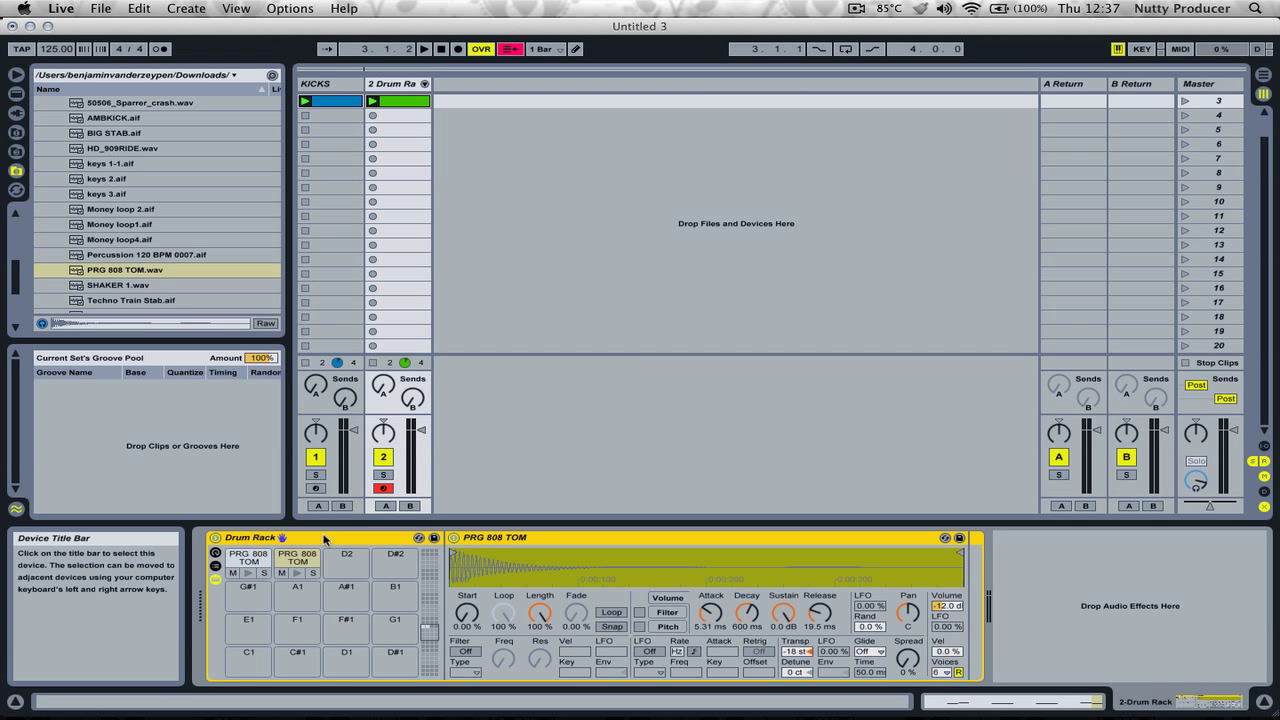
left_click(17, 94)
scroll(201, 306, "down", 5)
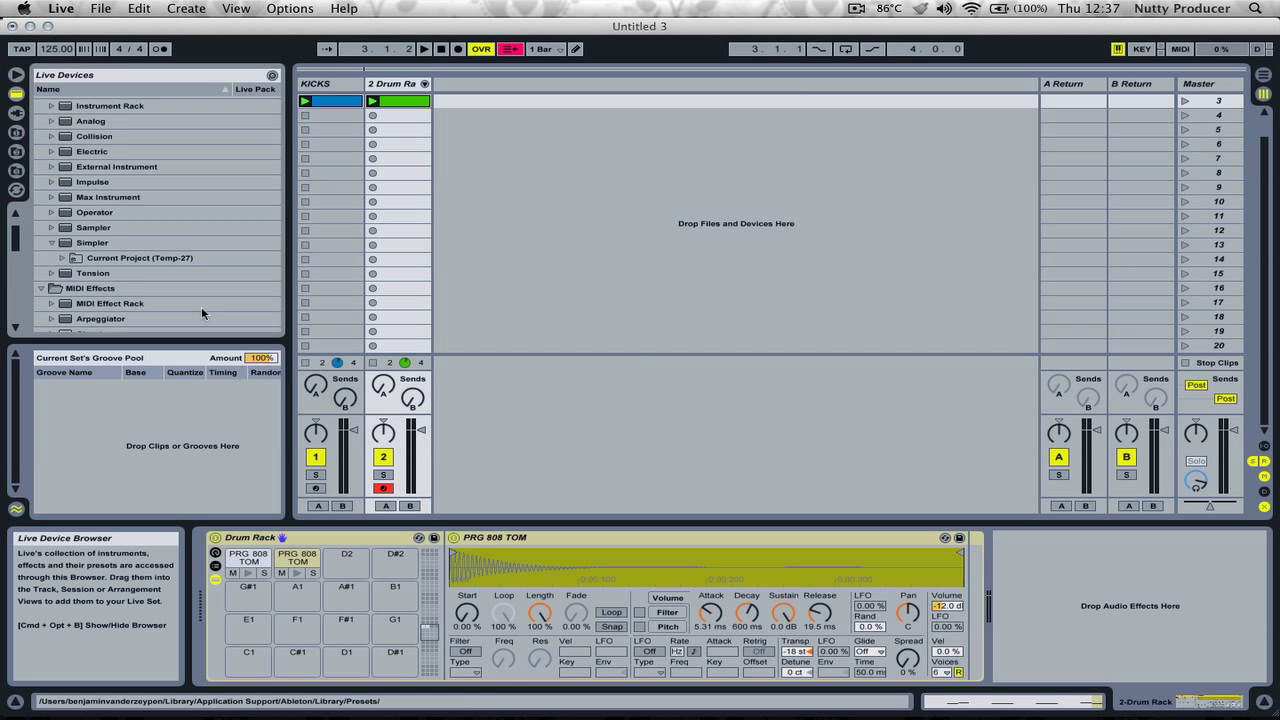
scroll(165, 228, "down", 8)
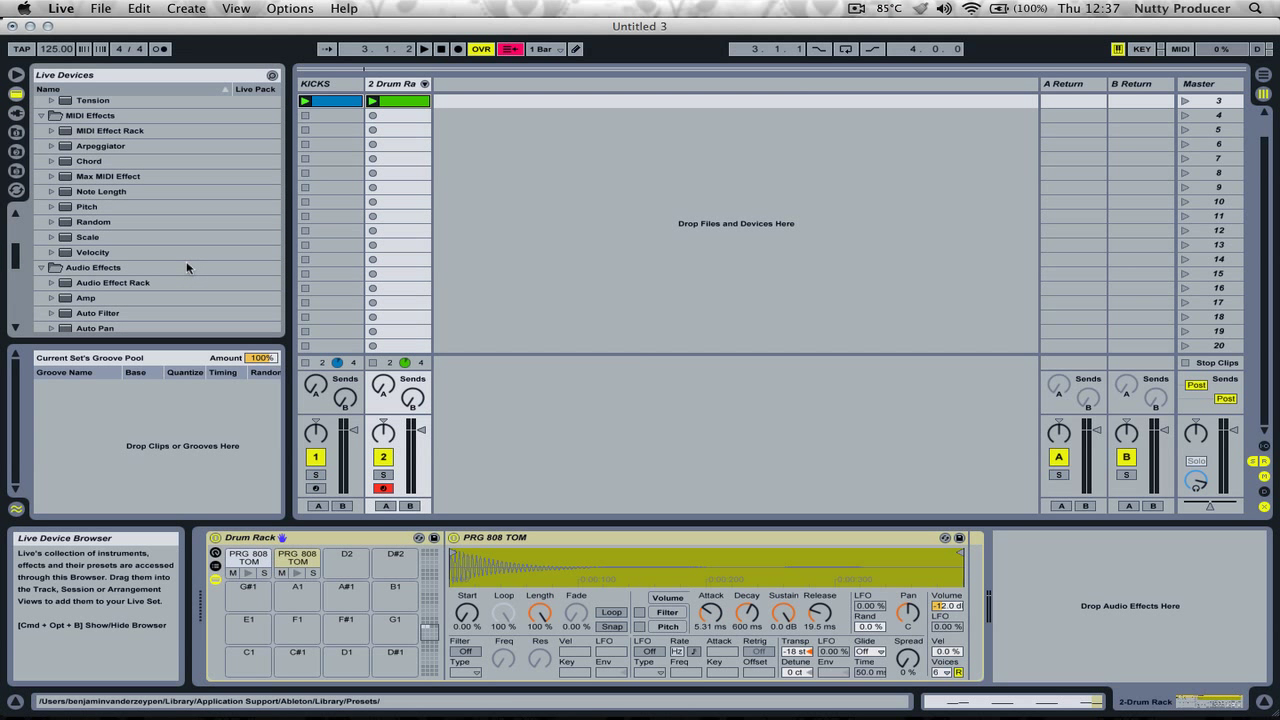
scroll(198, 280, "down", 4)
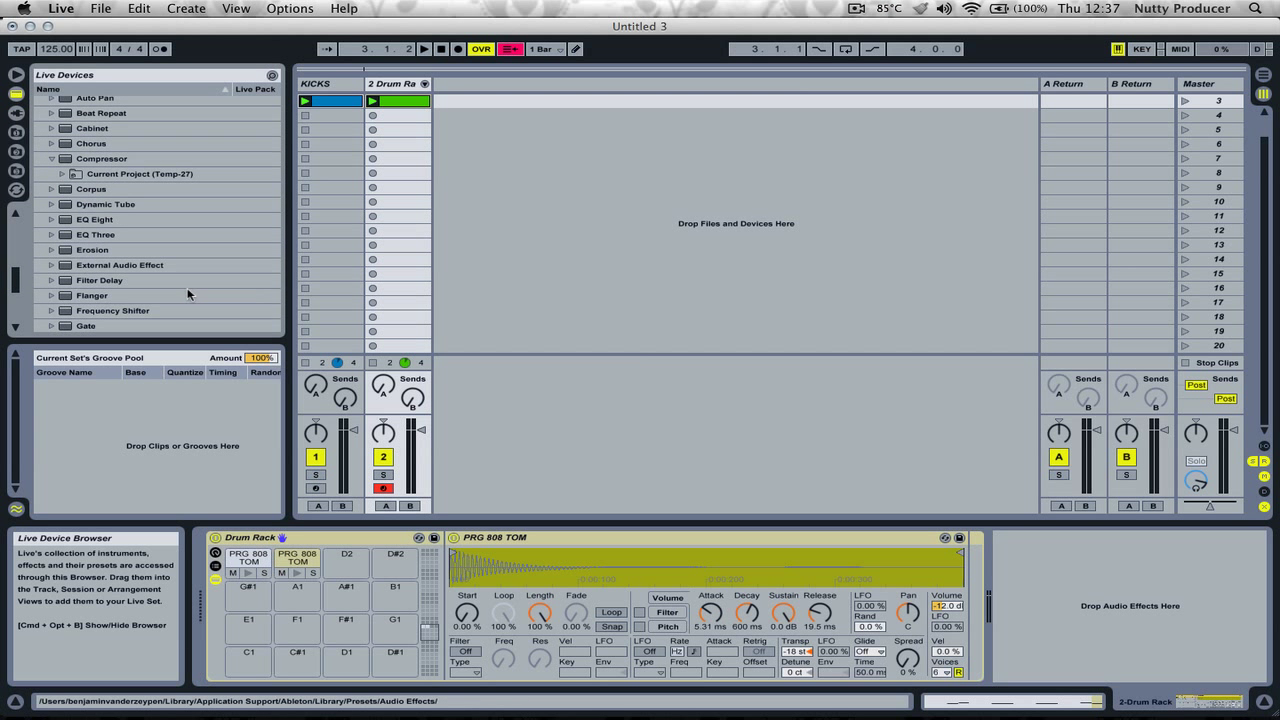
left_click_drag(92, 219, 942, 602)
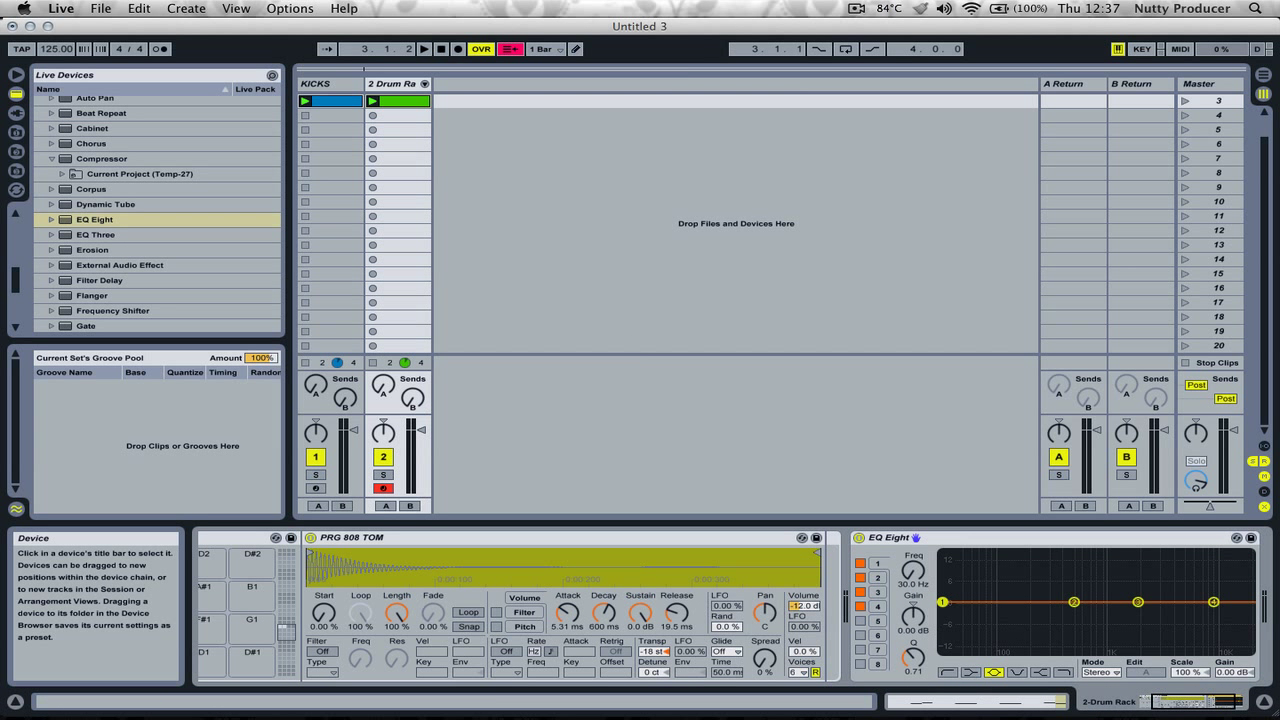
Change EQ Eight band 1 to a notch filter with a Q of about 3, and select band 4.
left_click(1016, 672)
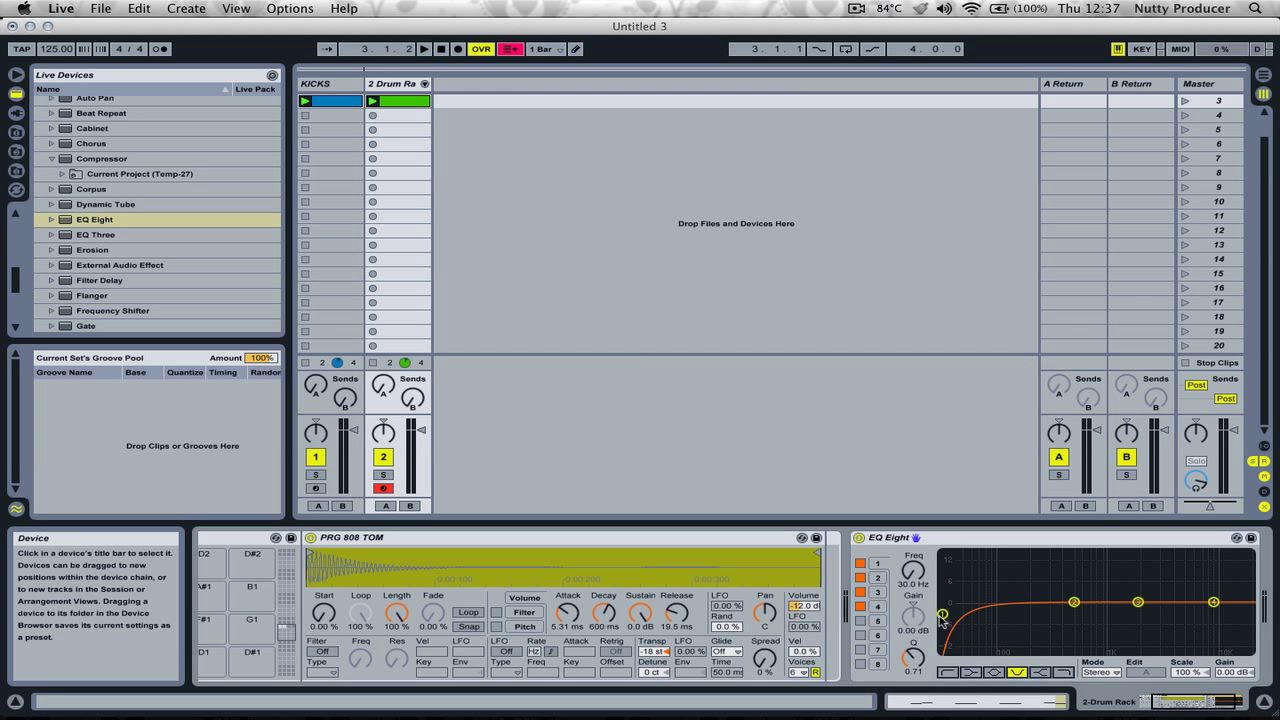
left_click_drag(942, 607, 942, 585)
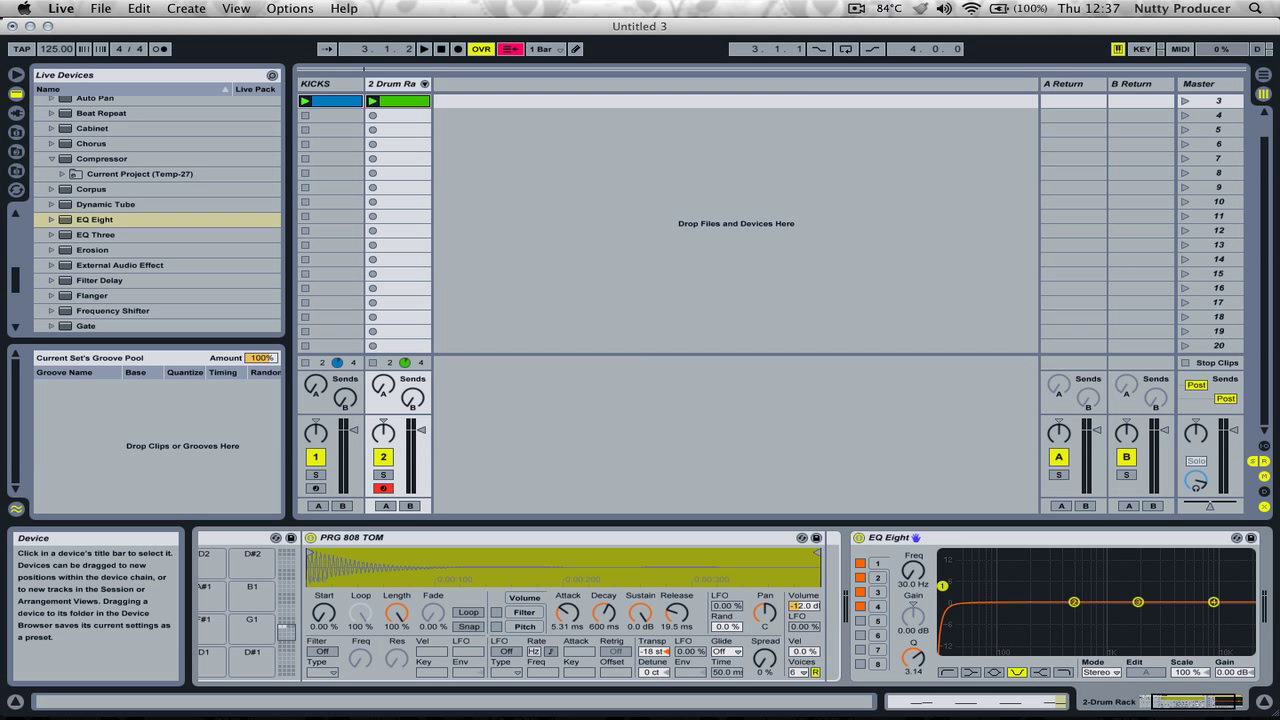
left_click_drag(942, 587, 942, 588)
left_click(1216, 603)
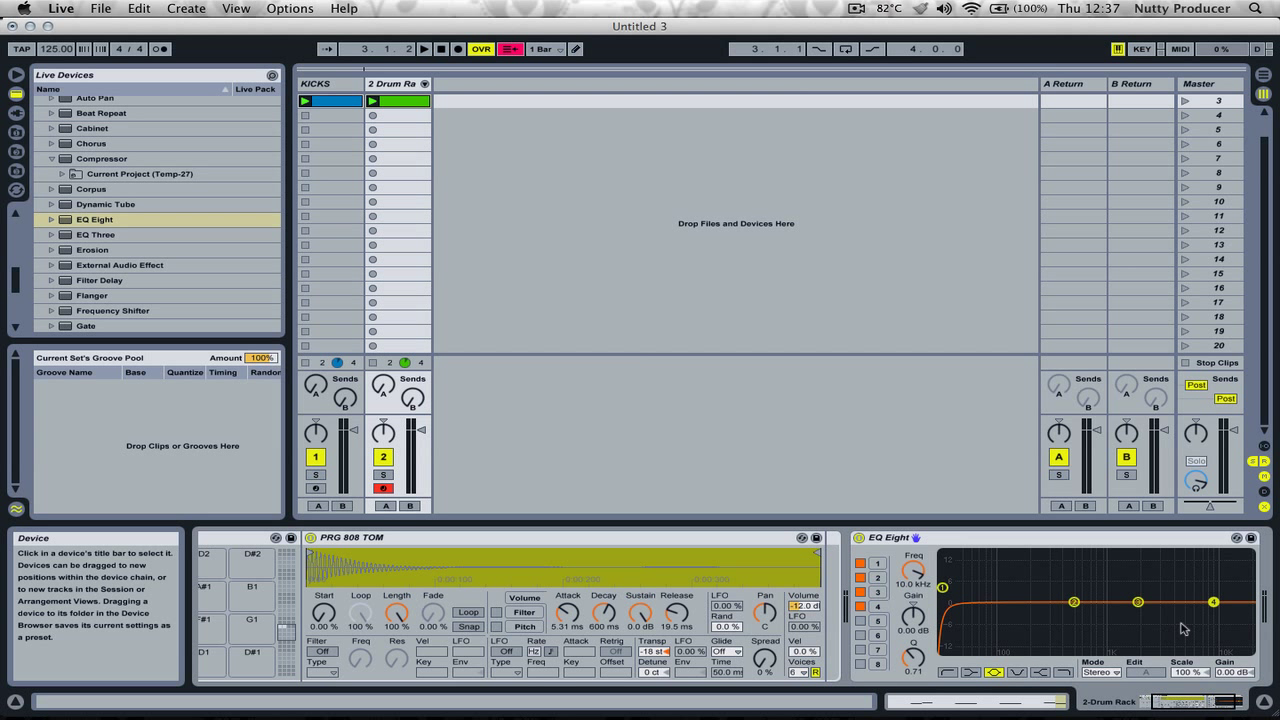
Turn EQ Eight band 4 into a low-pass filter with a lowered cutoff, and move band 2 into the lows with about 1 dB boost.
left_click(1065, 673)
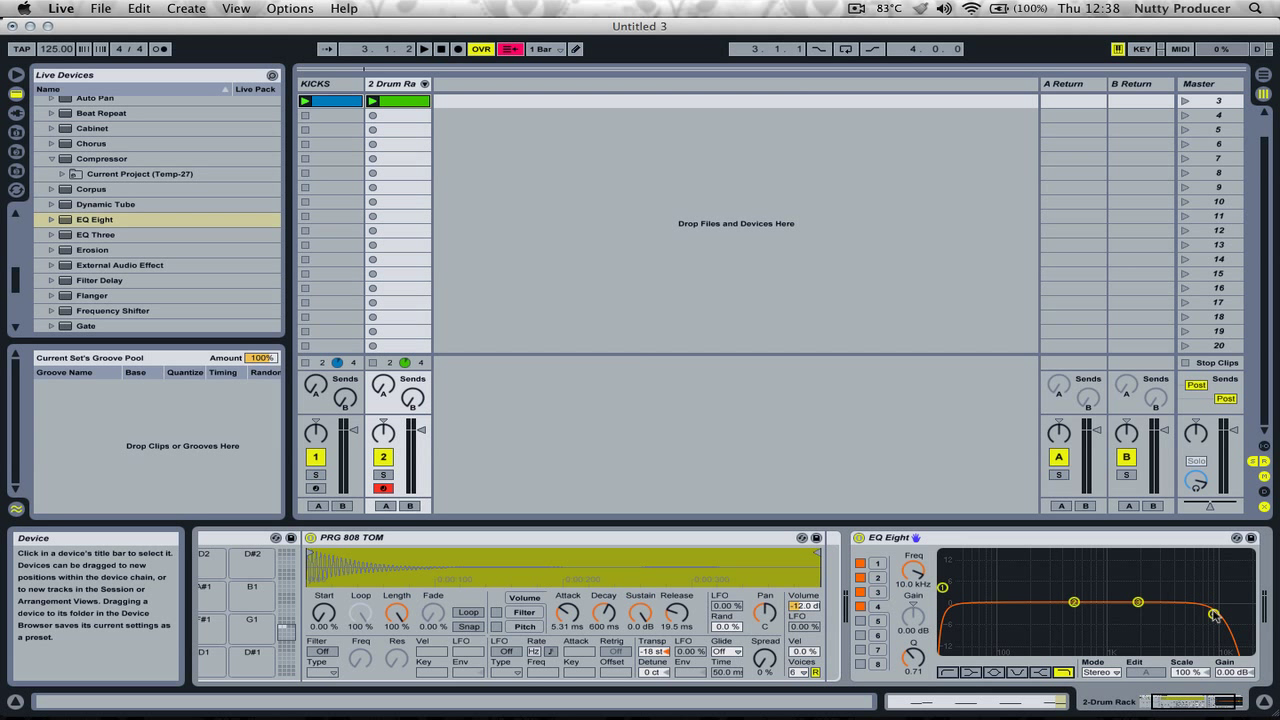
left_click_drag(1214, 614, 1015, 598)
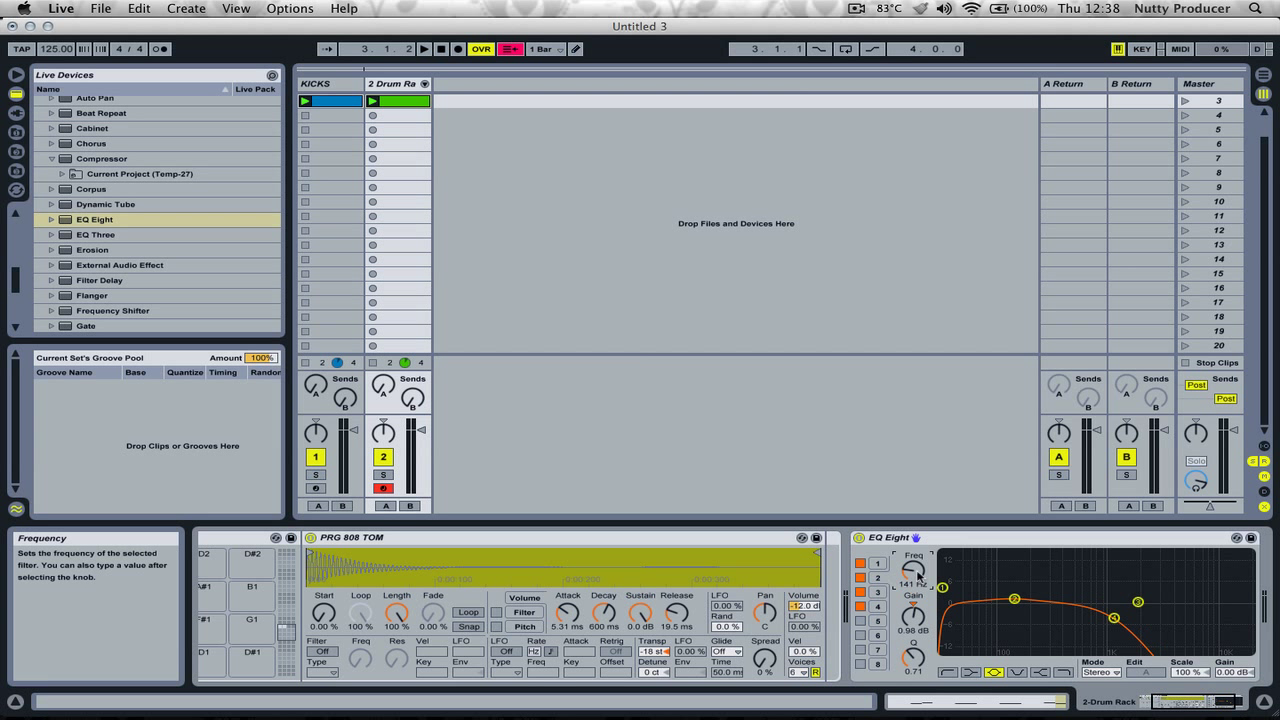
Set EQ Eight band 2 to 150 Hz with a Q of about 1.46, and play scene 3 briefly.
type("150")
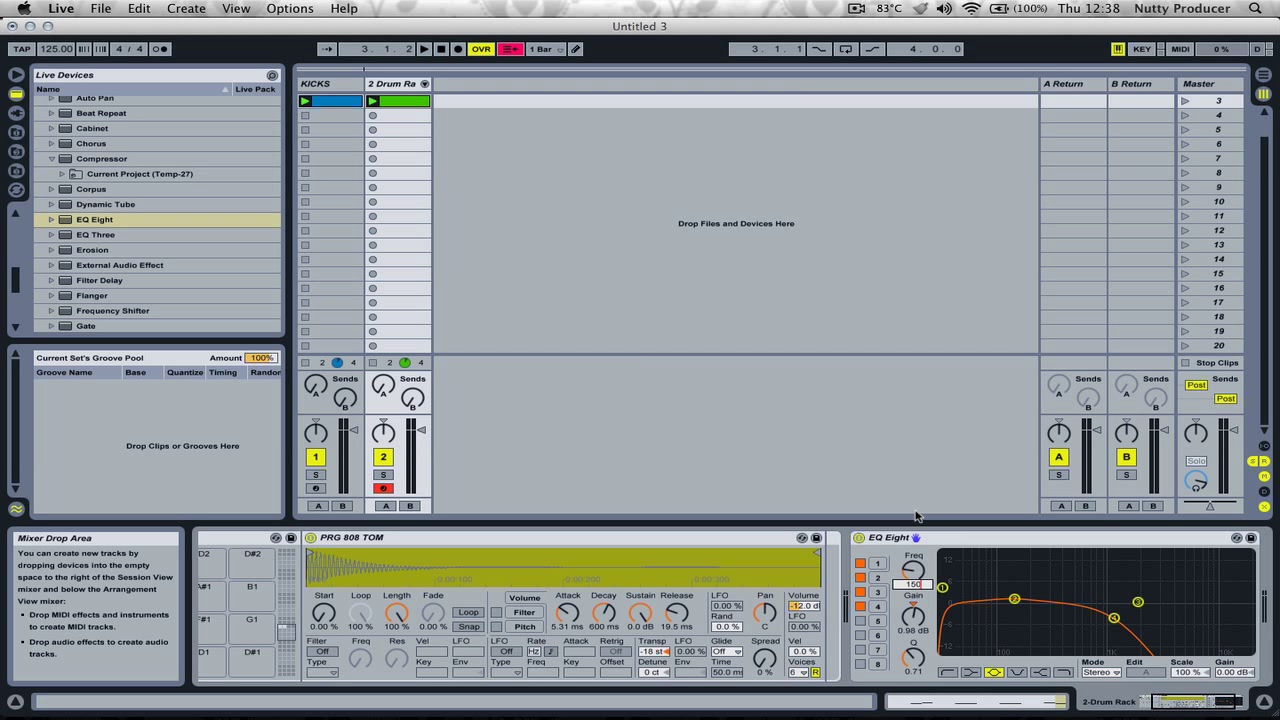
key("Return")
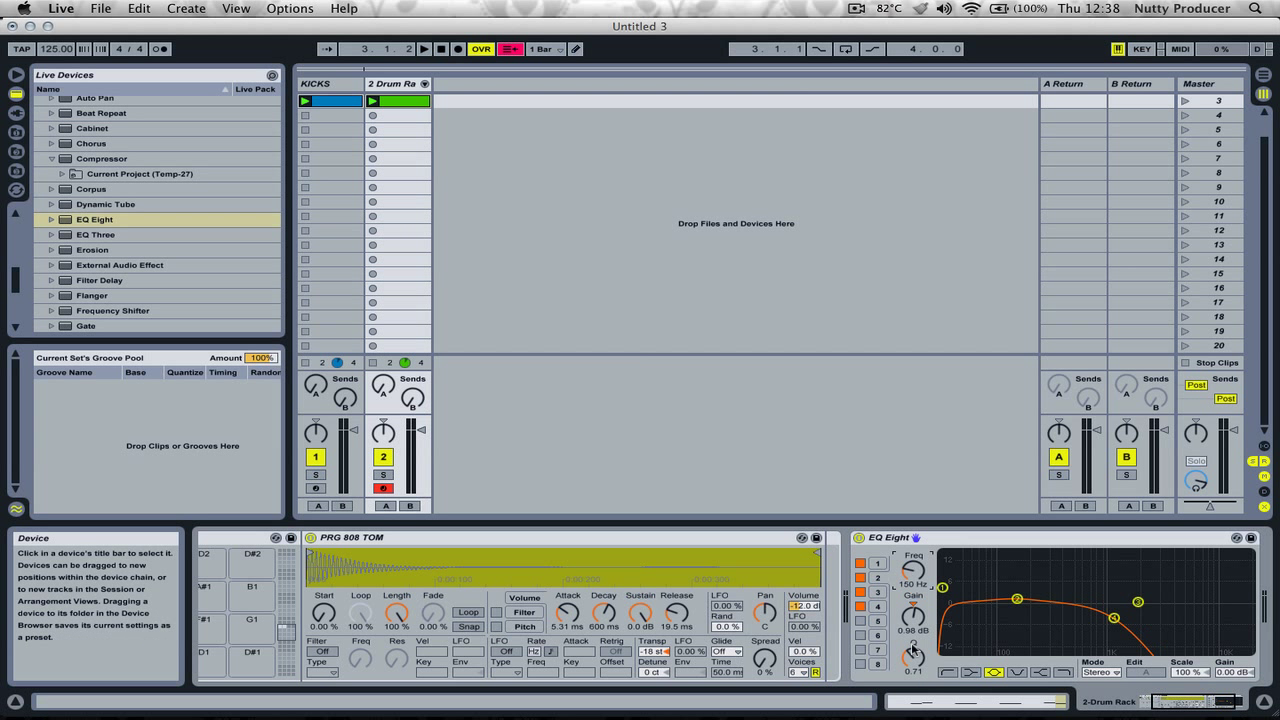
left_click_drag(913, 658, 913, 630)
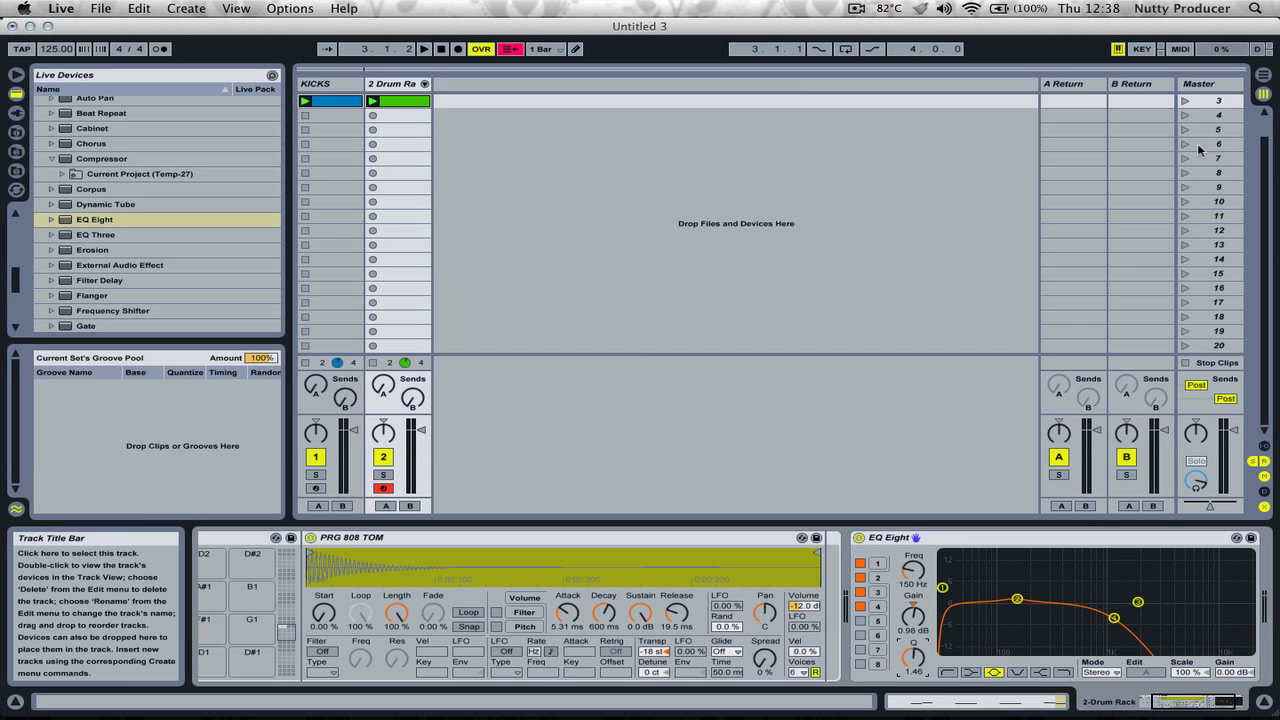
left_click(1185, 101)
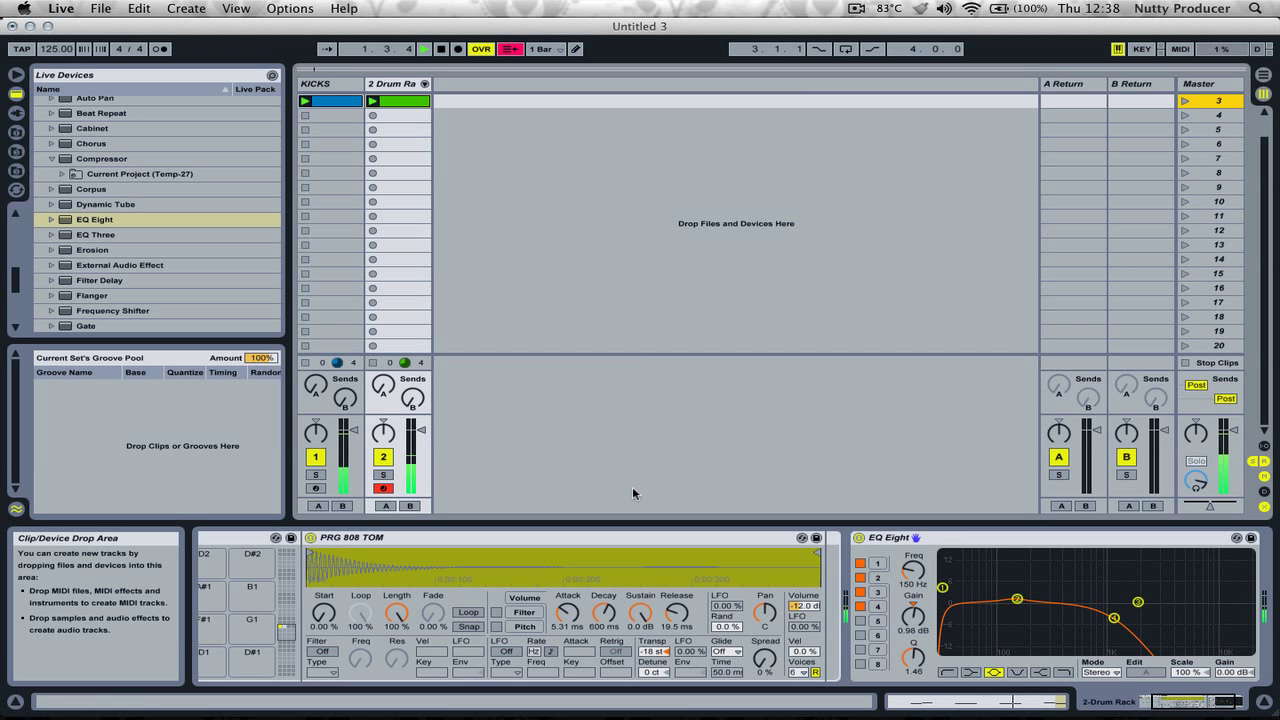
key("space")
Find the Compressor among the audio effects and add it after the EQ Eight on the tom track.
scroll(157, 208, "down", 2)
scroll(158, 215, "down", 3)
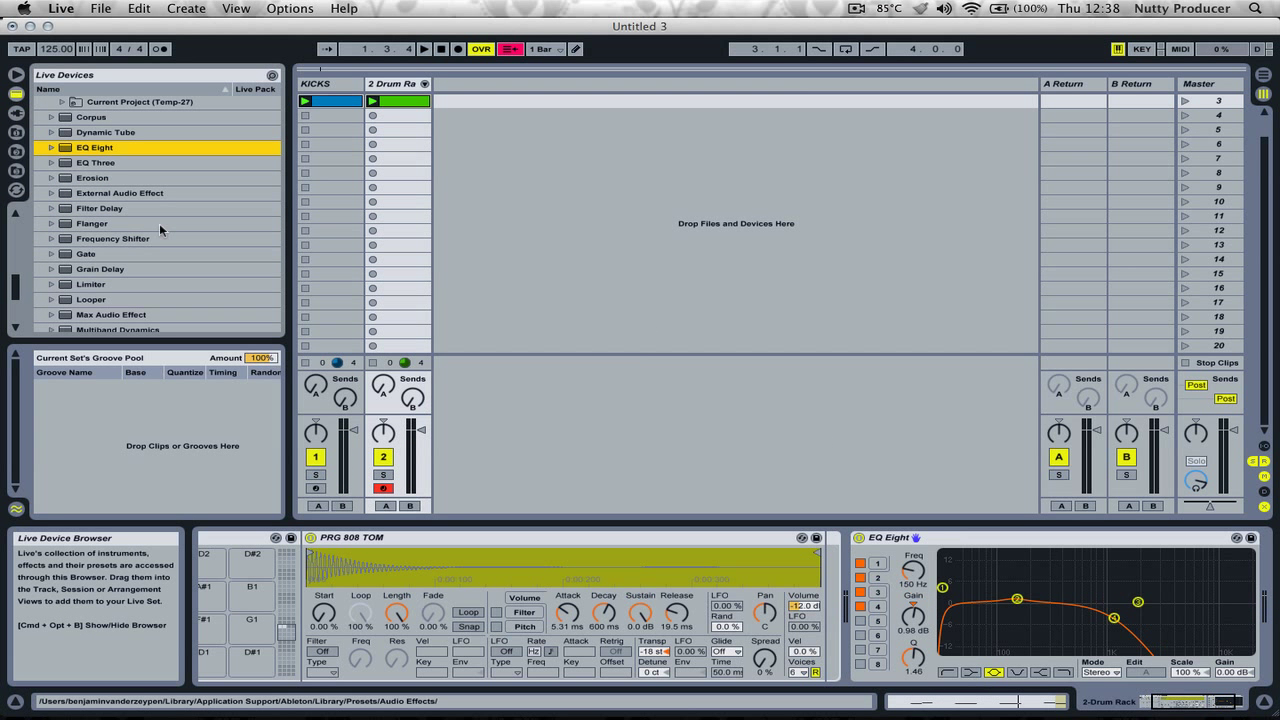
scroll(92, 316, "up", 10)
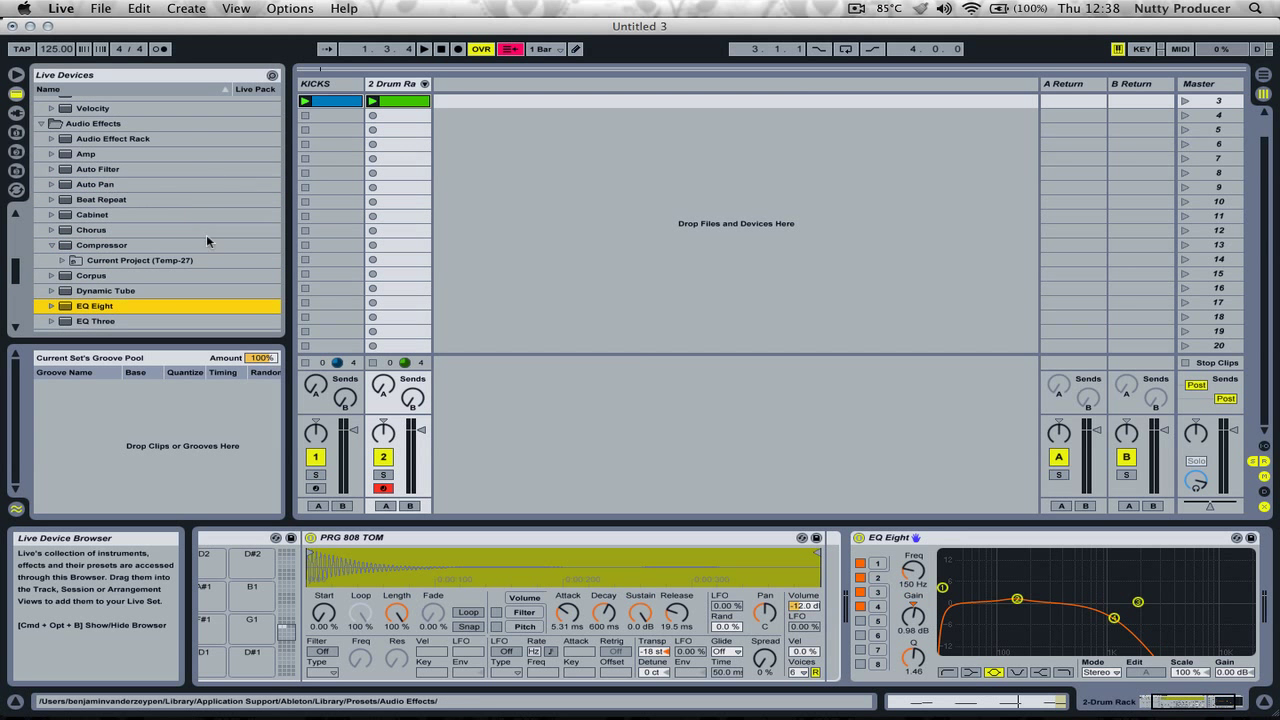
scroll(207, 237, "down", 19)
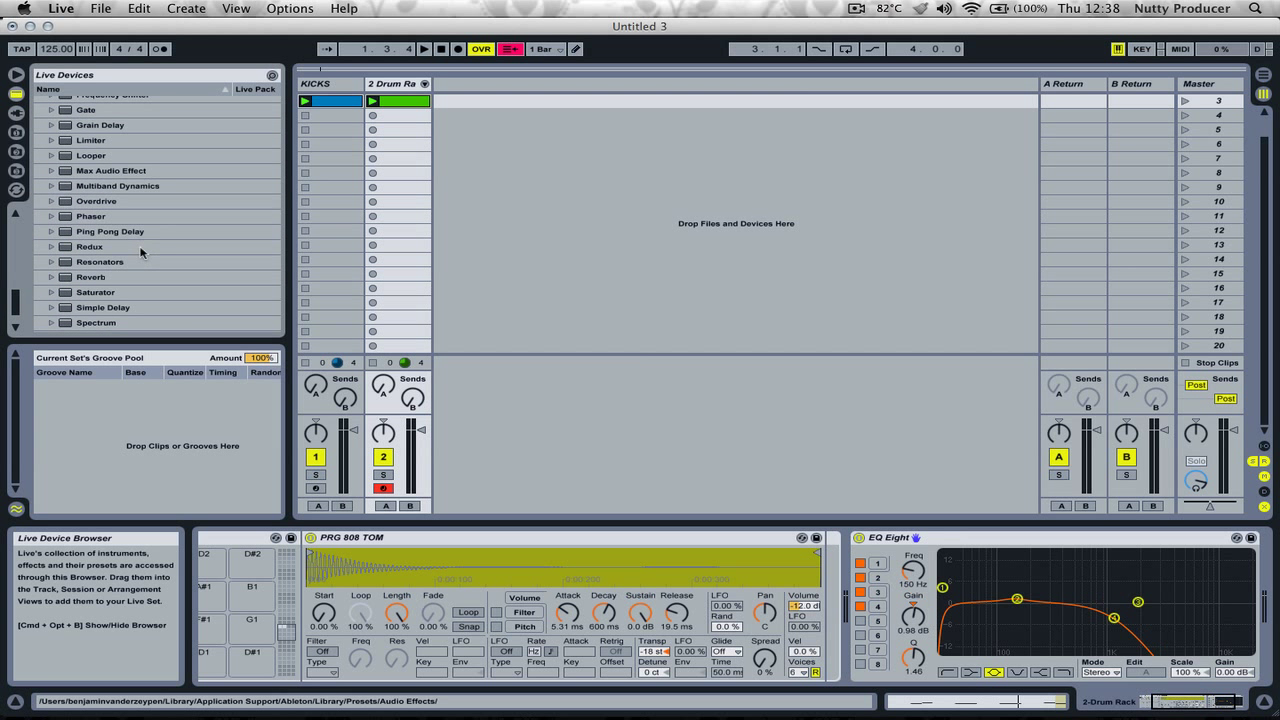
scroll(217, 261, "down", 2)
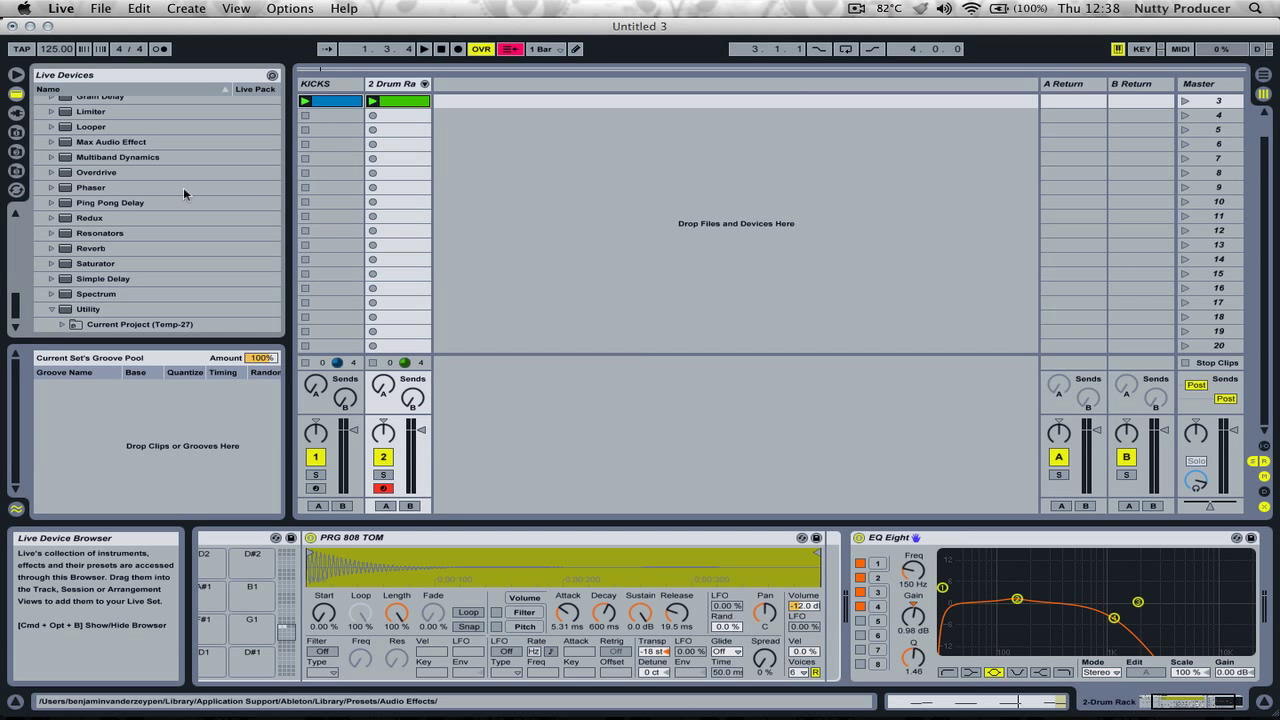
scroll(160, 187, "down", 2)
scroll(125, 187, "up", 5)
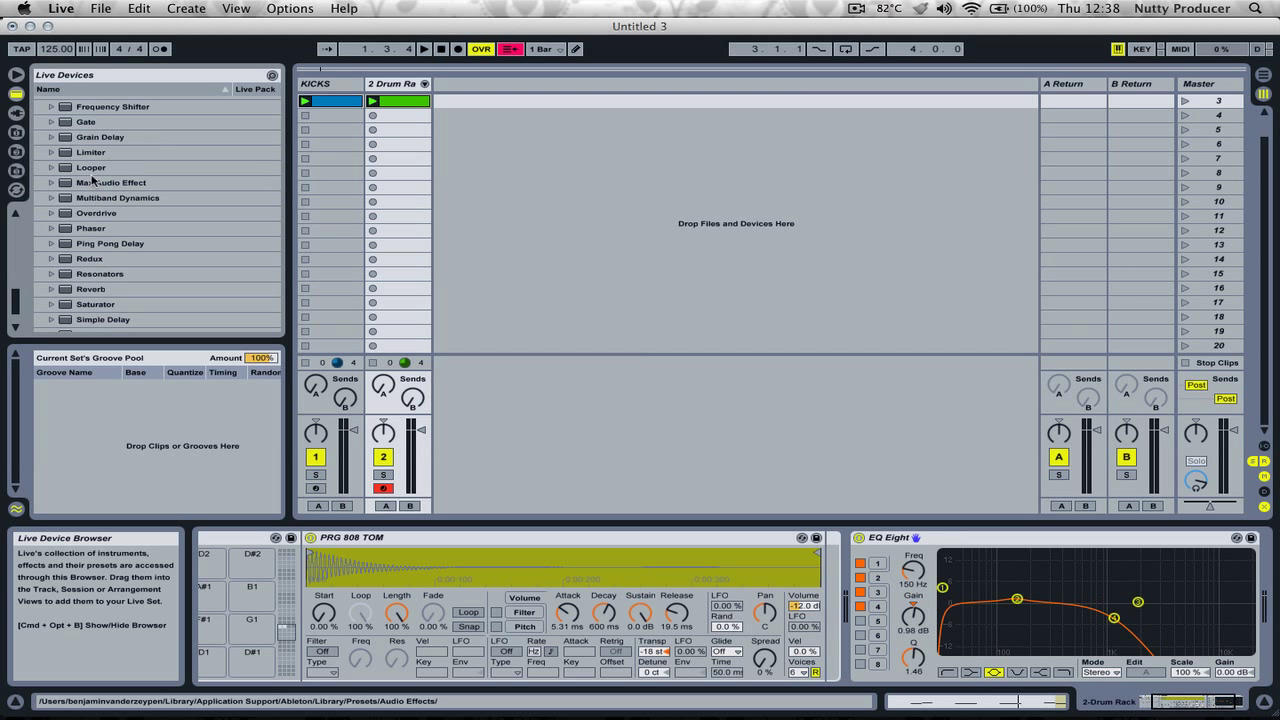
scroll(186, 197, "up", 2)
scroll(214, 182, "up", 2)
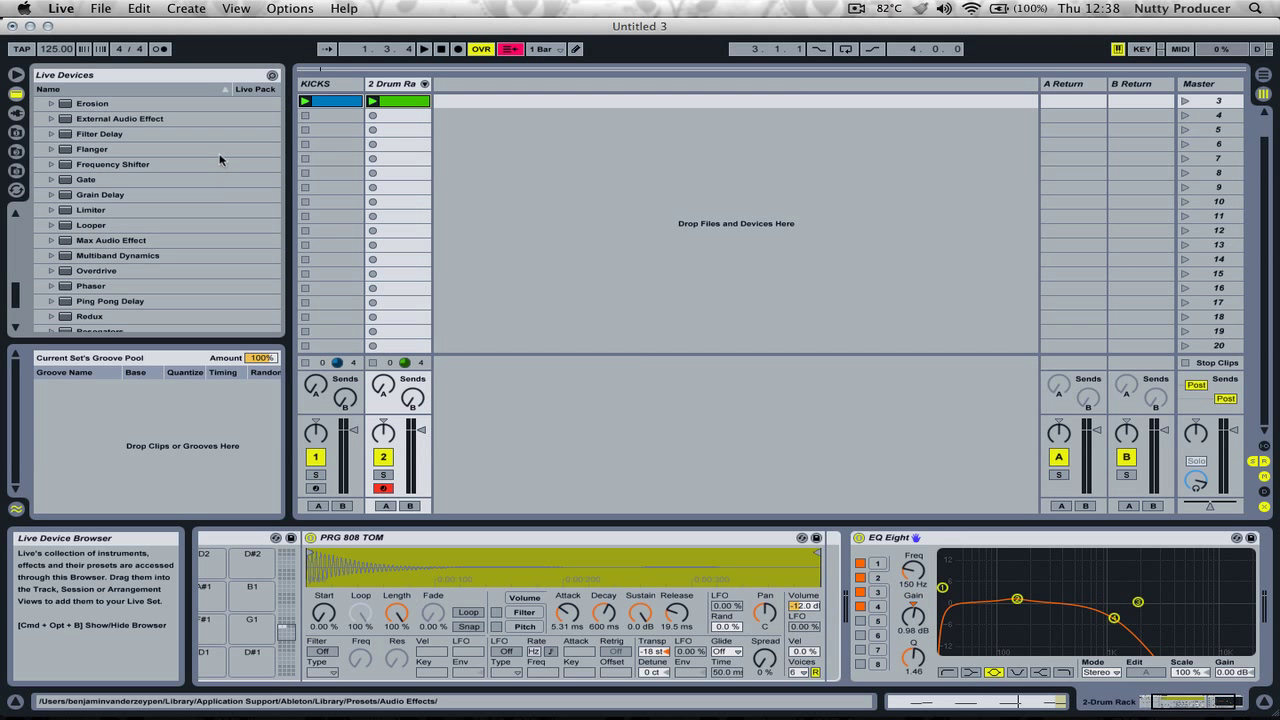
scroll(202, 177, "up", 2)
scroll(120, 183, "up", 2)
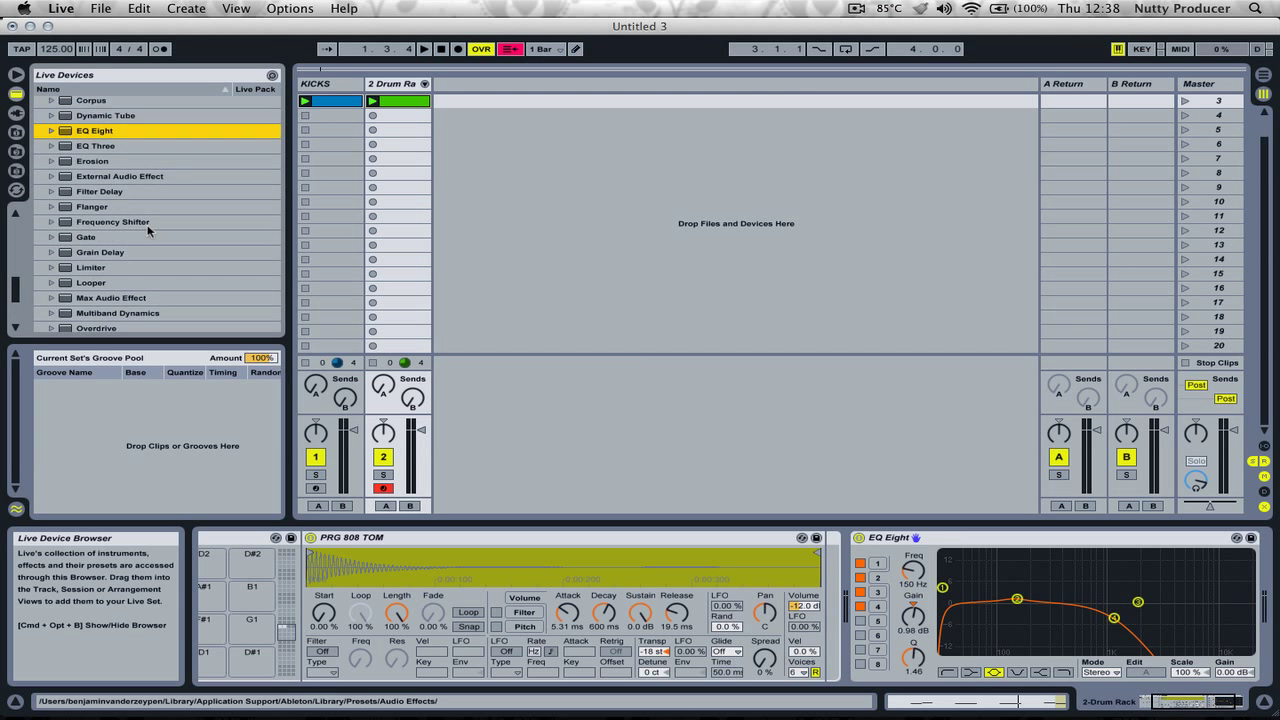
scroll(150, 230, "down", 3)
scroll(169, 250, "up", 5)
scroll(128, 236, "up", 3)
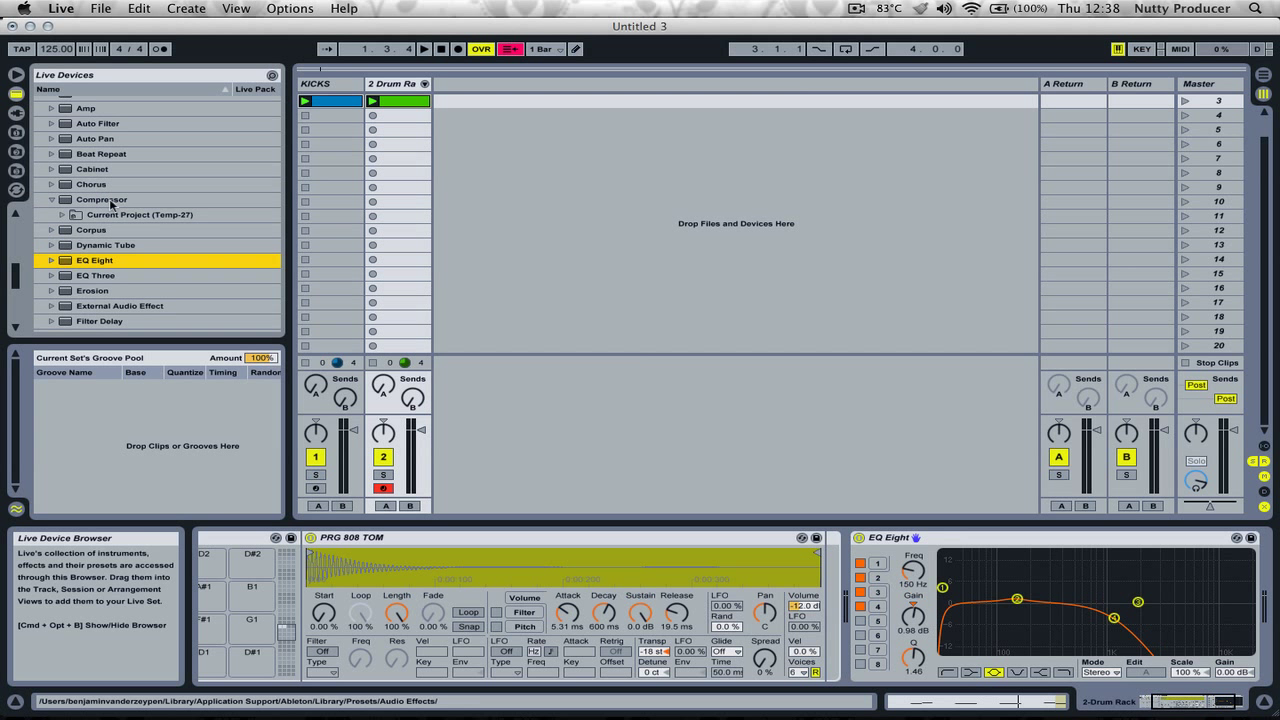
left_click(105, 200)
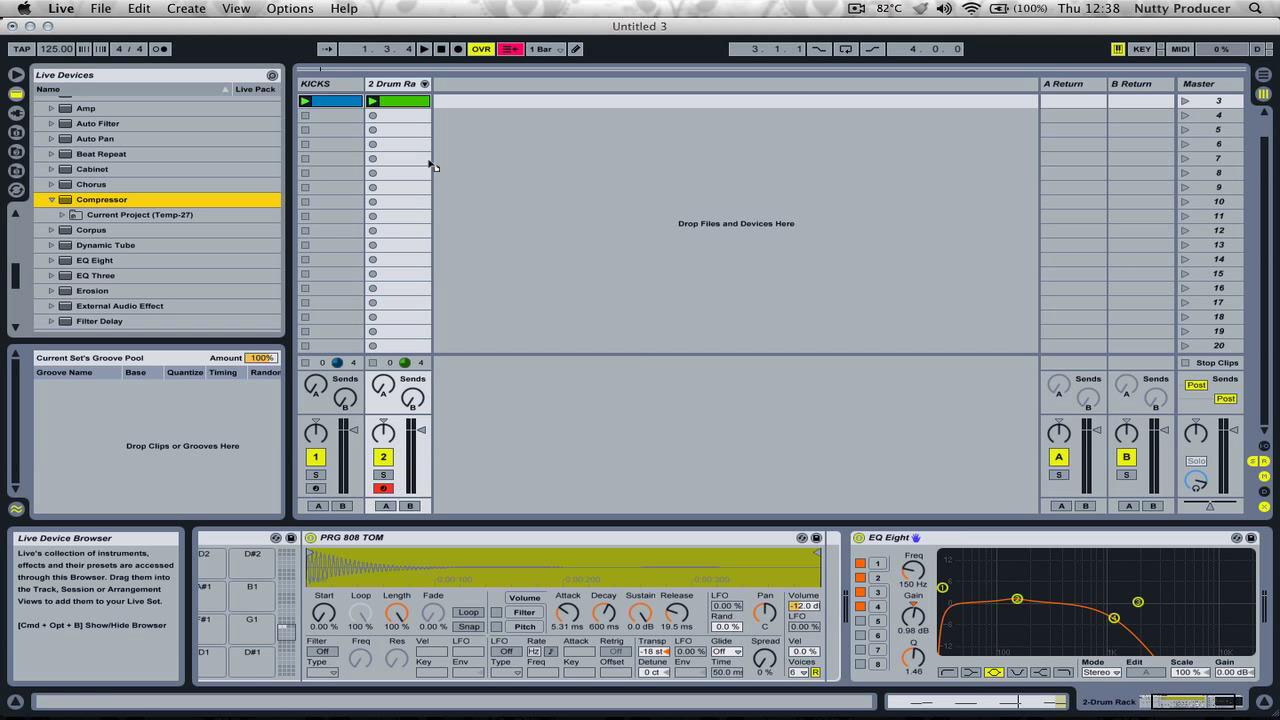
left_click_drag(404, 134, 402, 128)
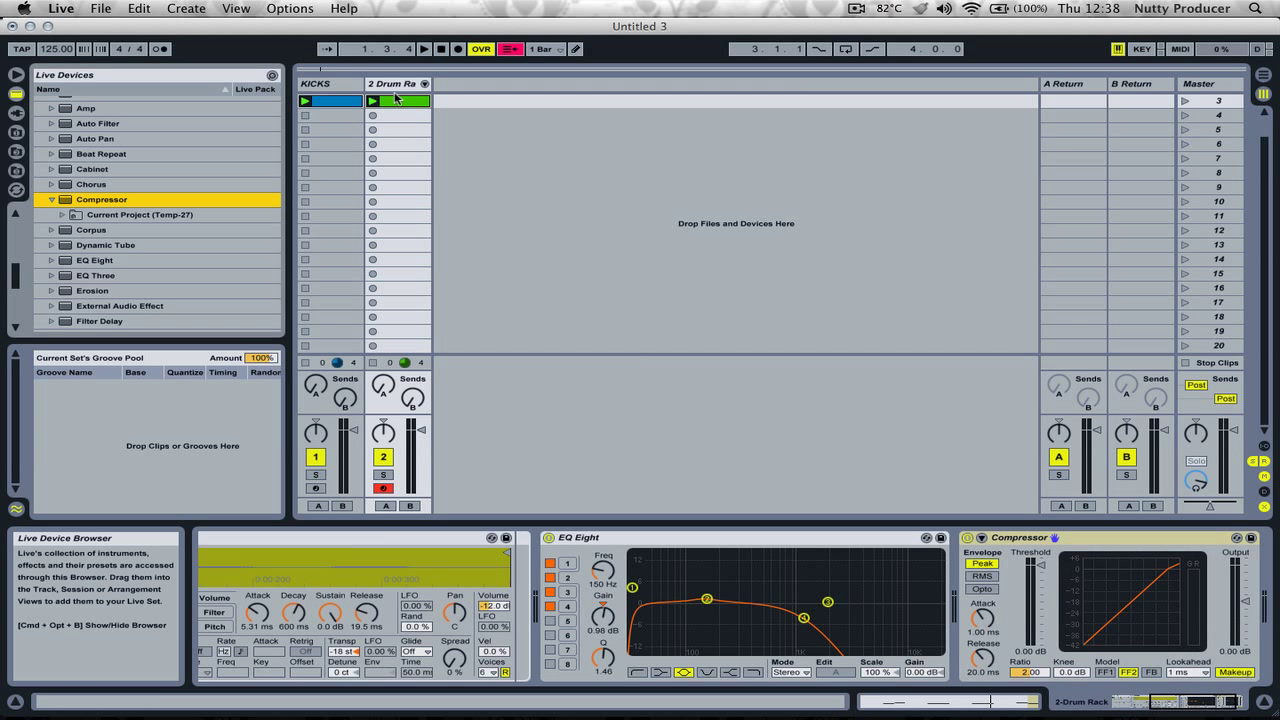
Enable the Compressor's external sidechain and choose KICKS as its audio source.
left_click(1005, 540)
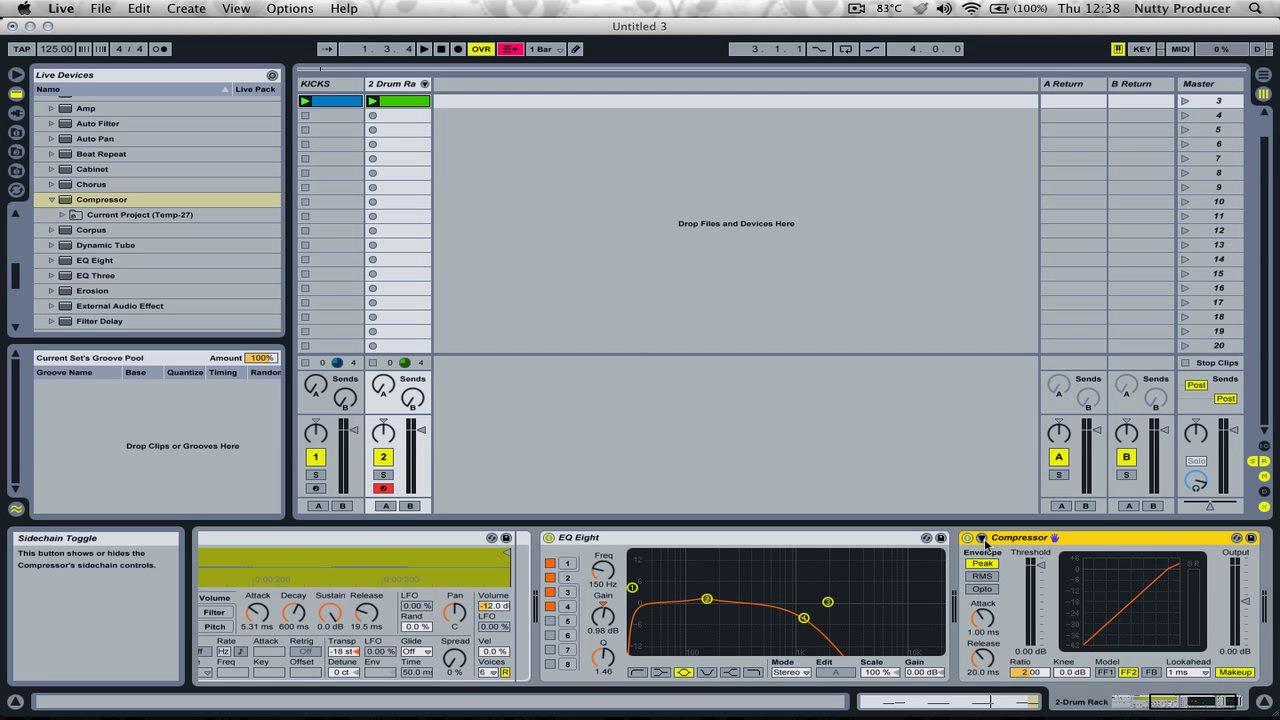
left_click(982, 540)
left_click(996, 555)
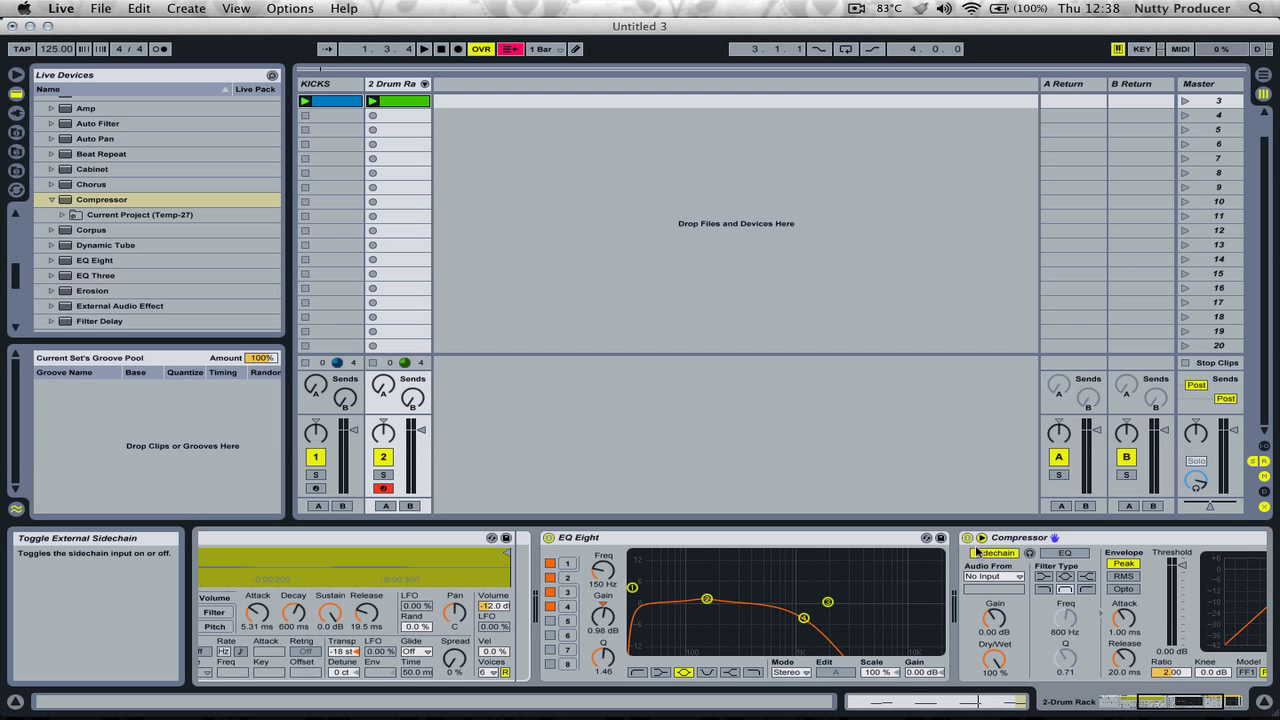
left_click(995, 577)
left_click(991, 578)
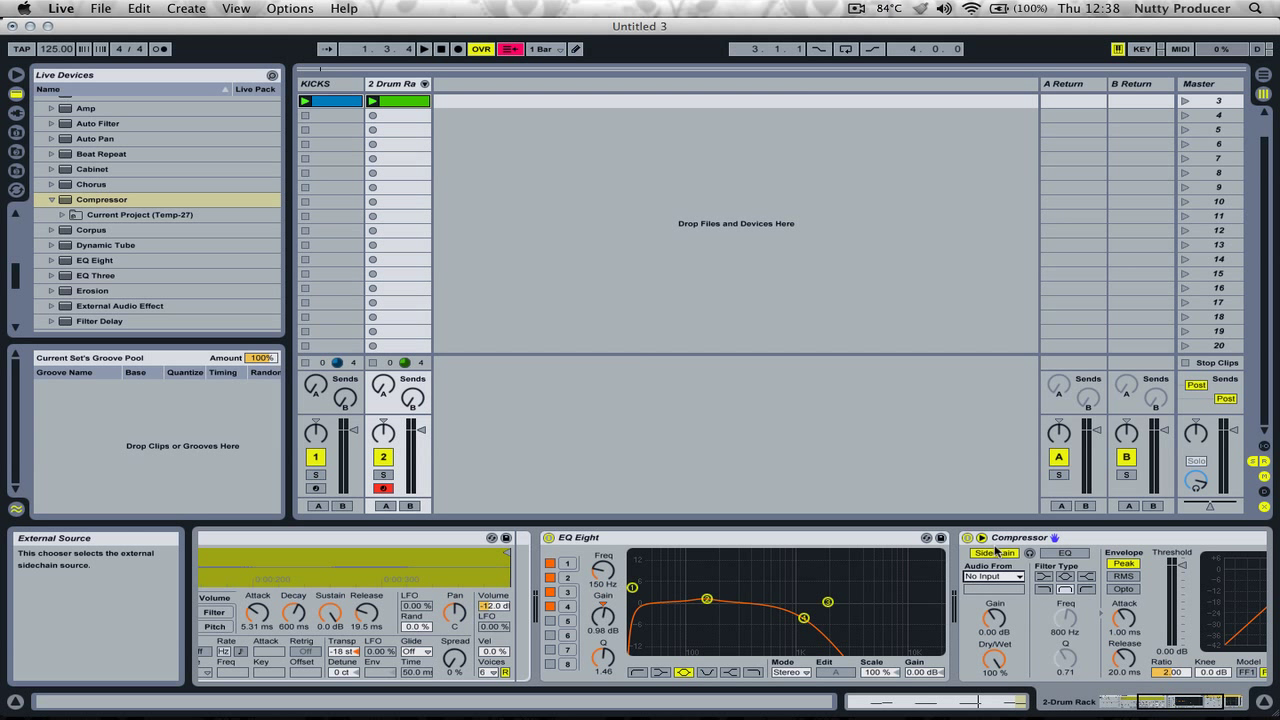
left_click(986, 576)
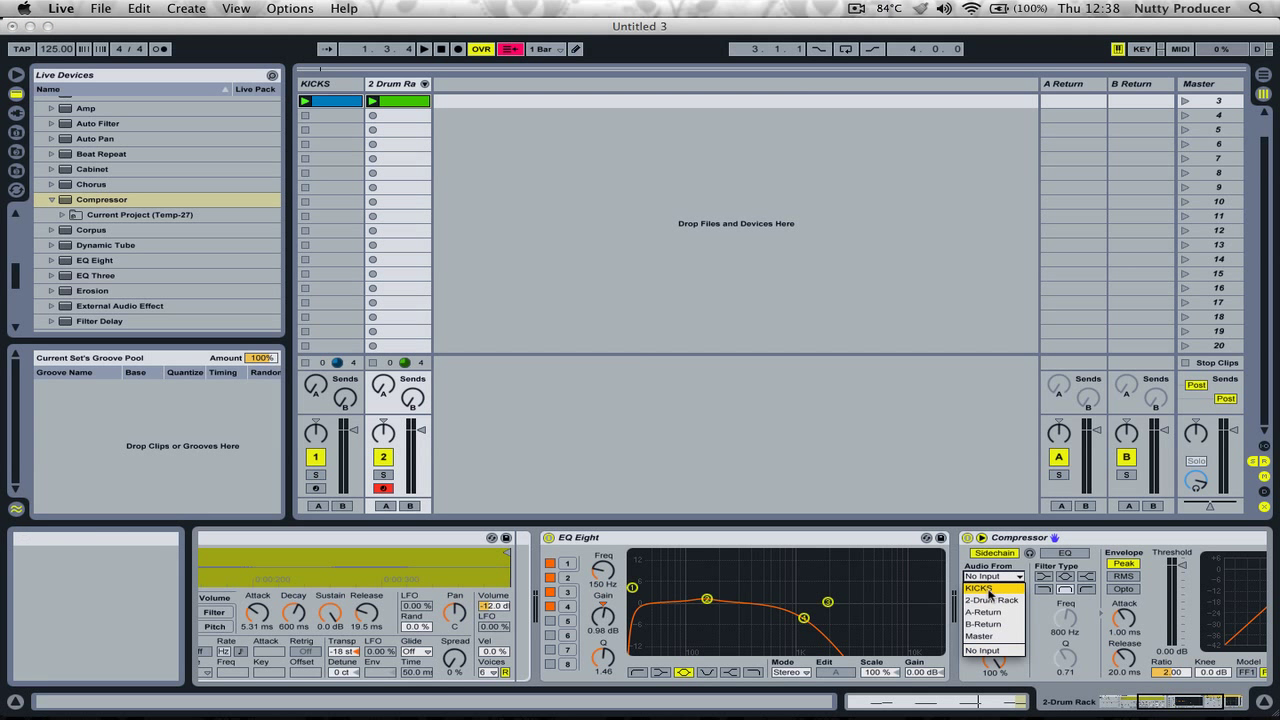
left_click(989, 590)
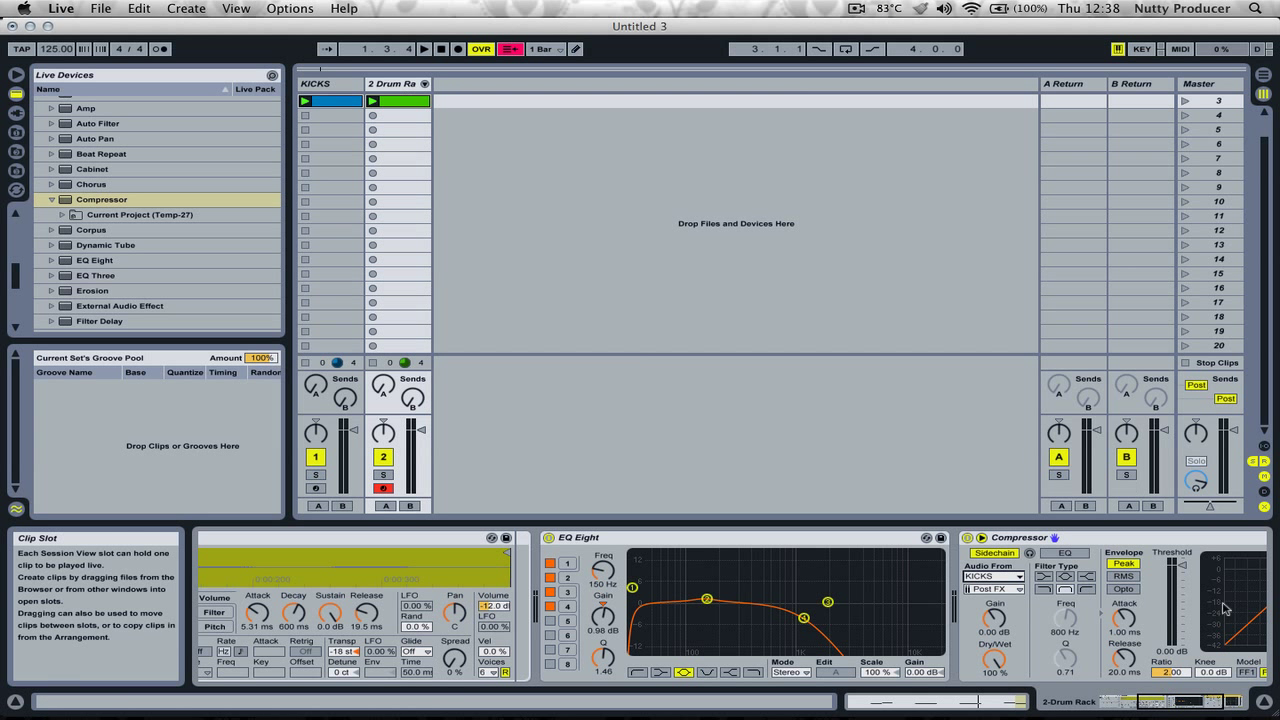
Set the Compressor's threshold to about -34.5 dB, its output to about 4.95 dB and its ratio to 5.
left_click_drag(1170, 701, 1197, 704)
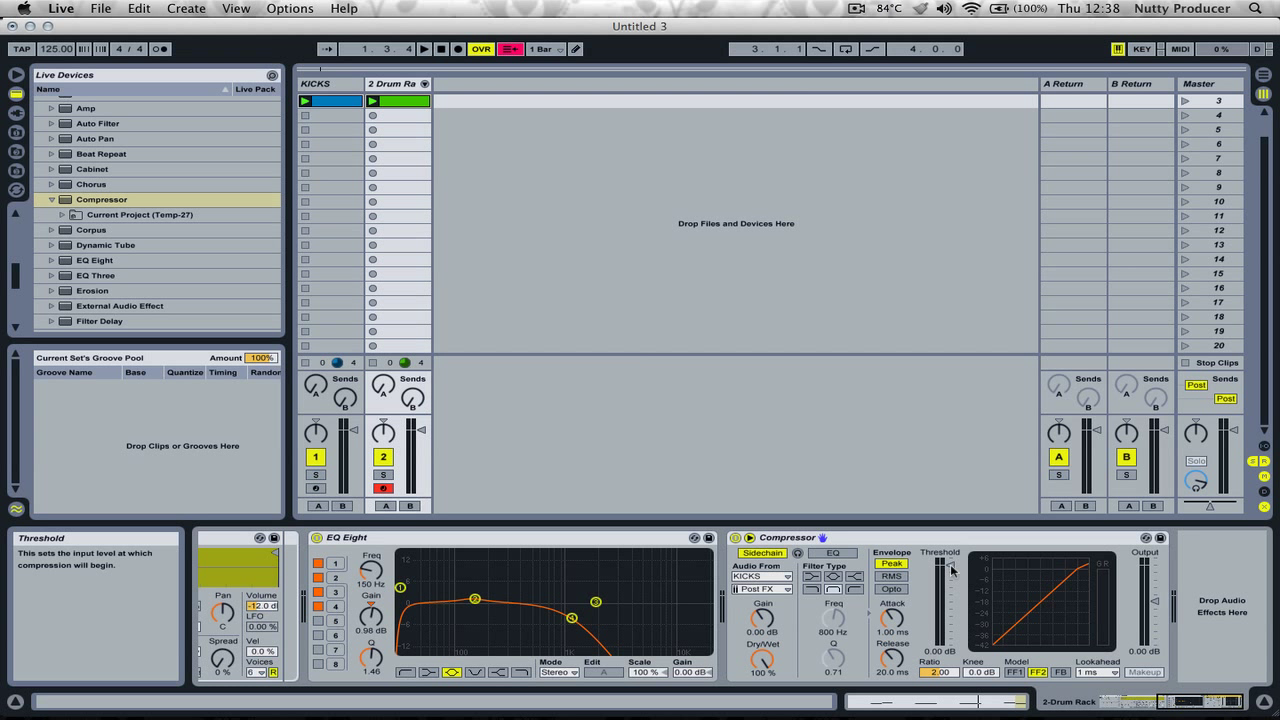
left_click_drag(951, 568, 951, 608)
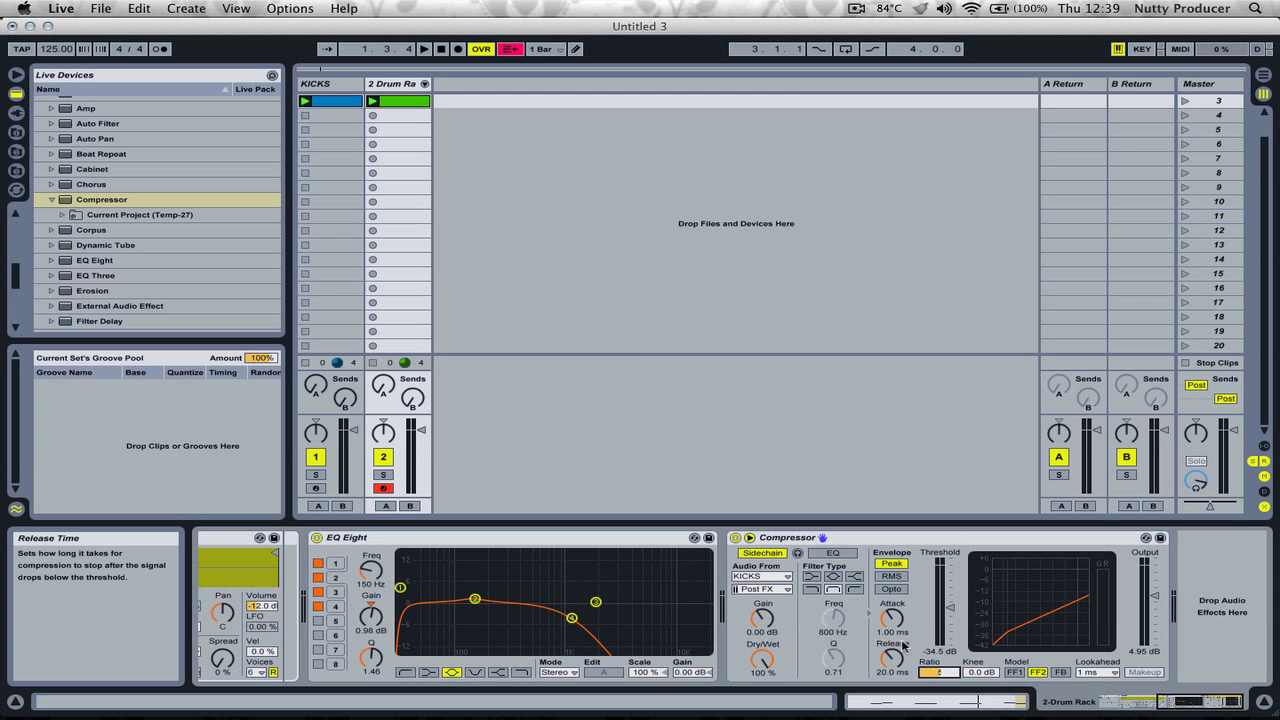
type("5")
key("Return")
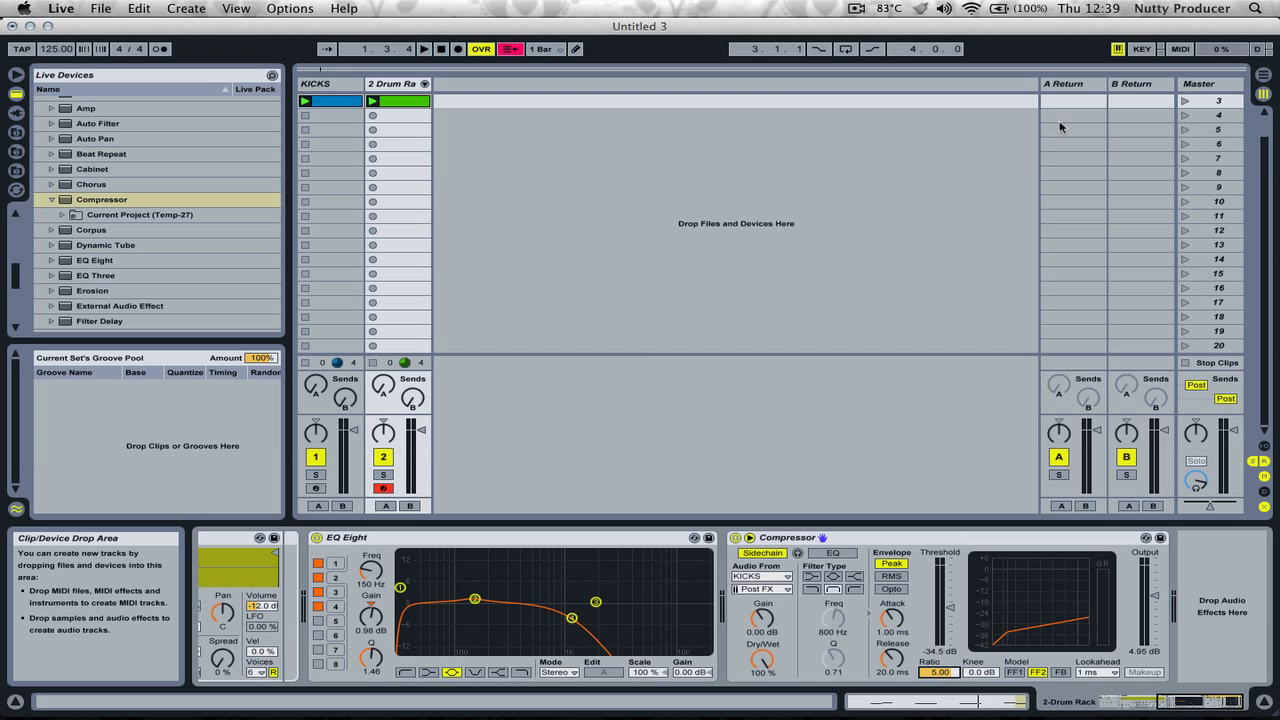
Play scene 3 while lowering the Compressor's threshold to about -38.5 dB and raising its output to about 8.26 dB.
left_click(1185, 102)
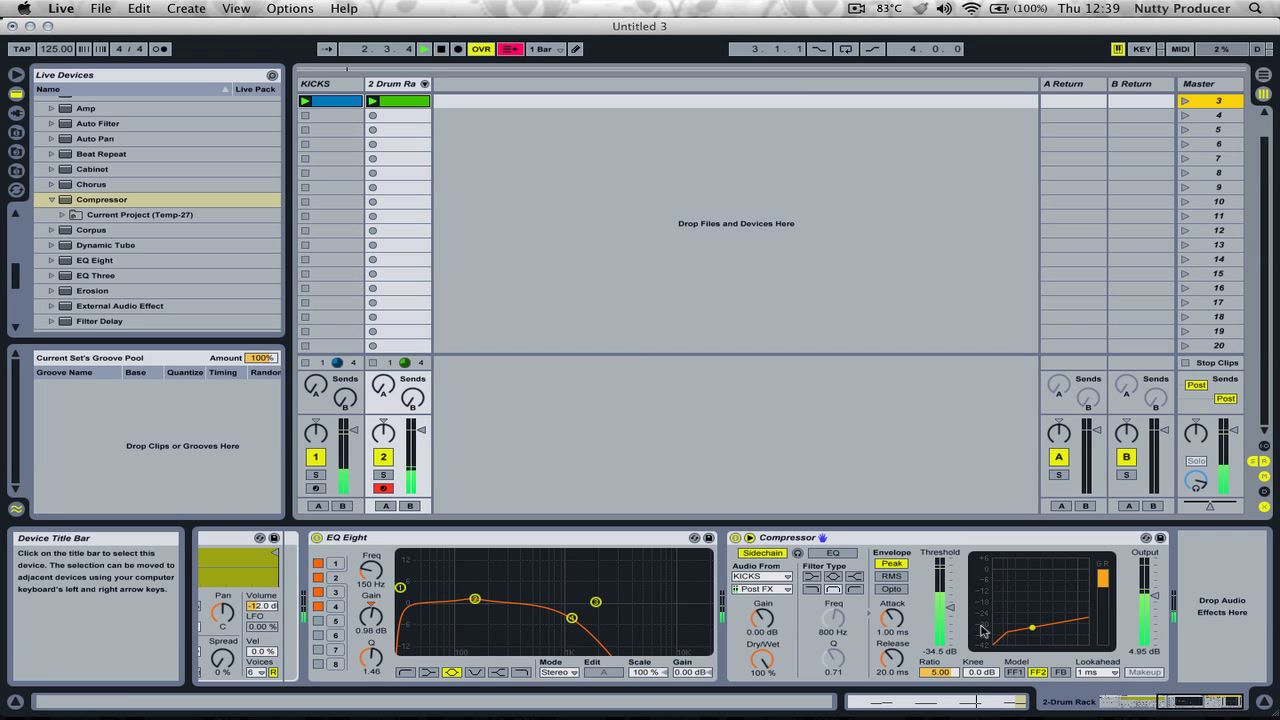
left_click_drag(948, 610, 948, 614)
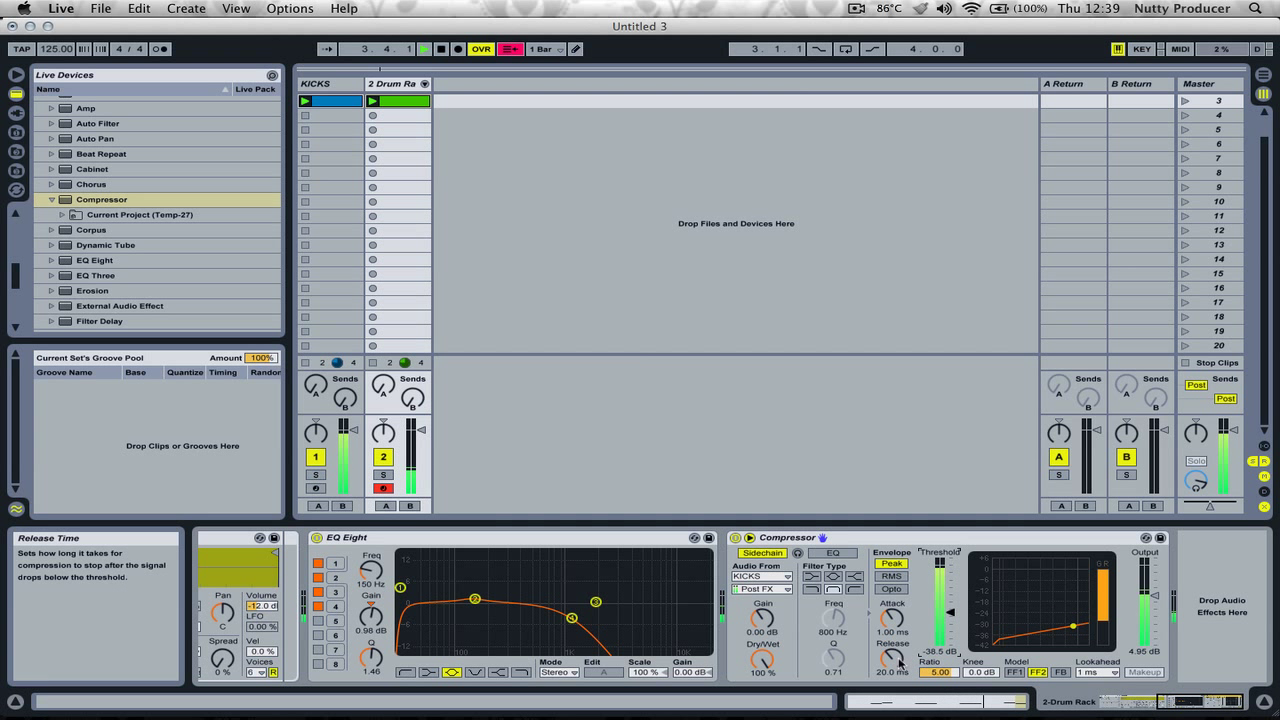
left_click_drag(1140, 650, 1140, 640)
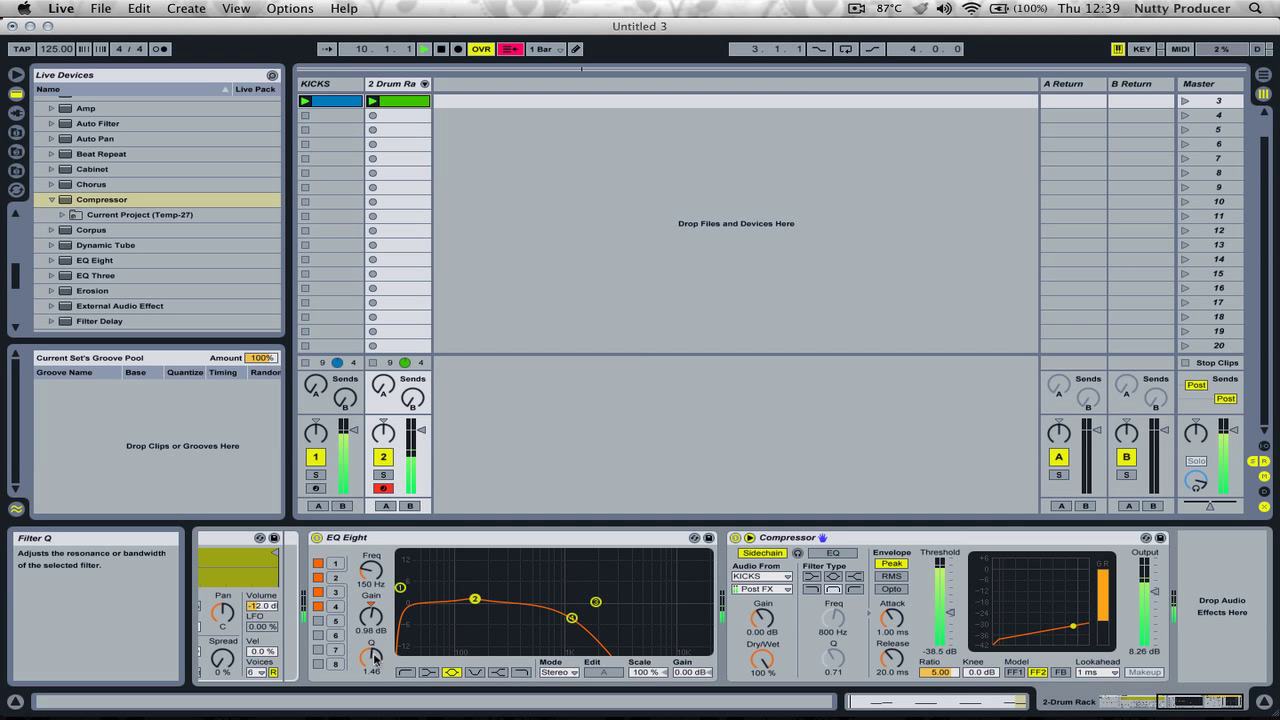
Raise EQ Eight band 2's gain to about 1.19 dB, lower band 4's cutoff to about 1 kHz, then select band 1 and stop playback.
mouse_move(371, 614)
left_mouse_down()
mouse_move(371, 600)
mouse_move(371, 612)
left_mouse_up()
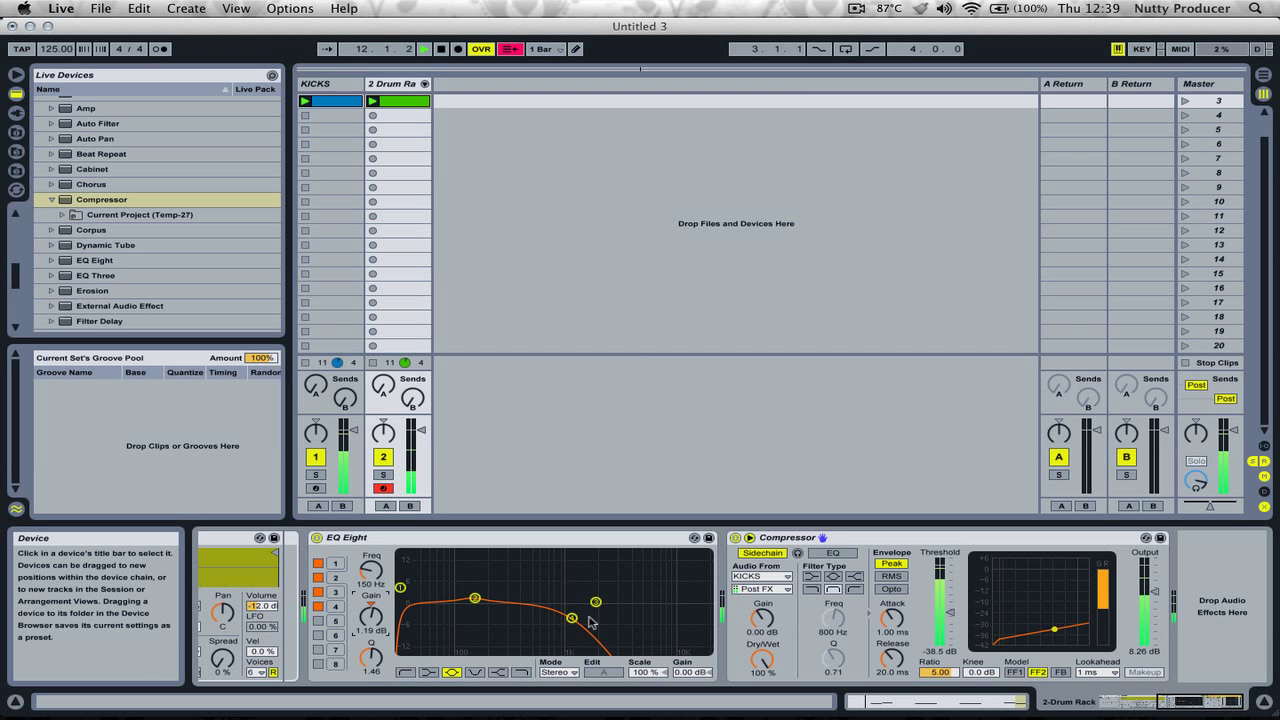
left_click_drag(572, 618, 564, 614)
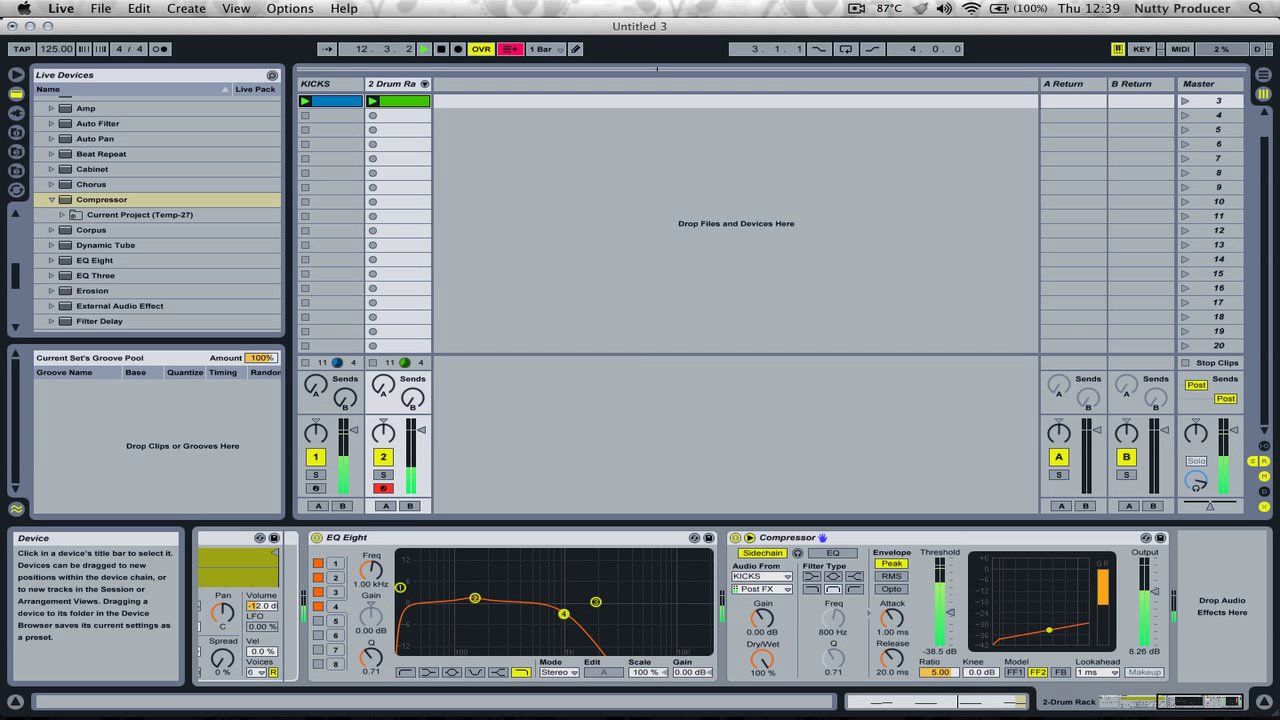
left_click(400, 588)
key("space")
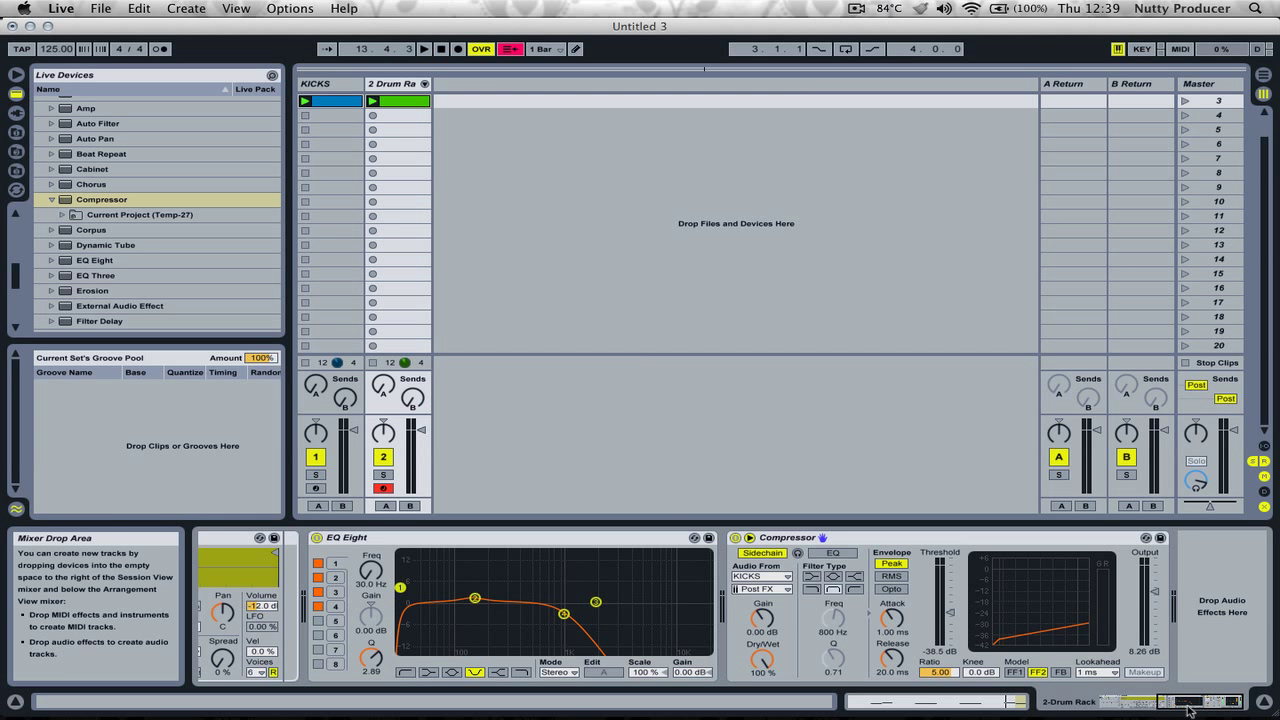
Set the second PRG 808 TOM pad's volume velocity sensitivity to 10% and play scene 3 briefly.
left_click_drag(1187, 706, 1085, 709)
double_click(306, 559)
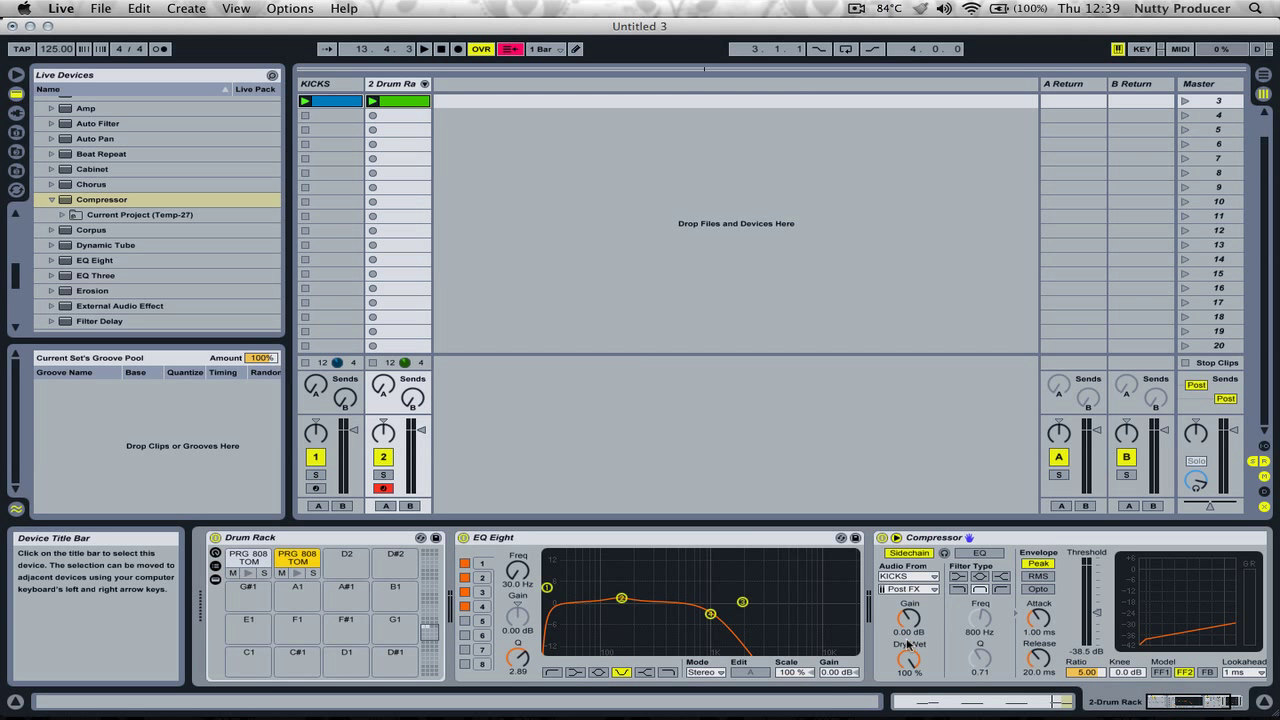
double_click(297, 559)
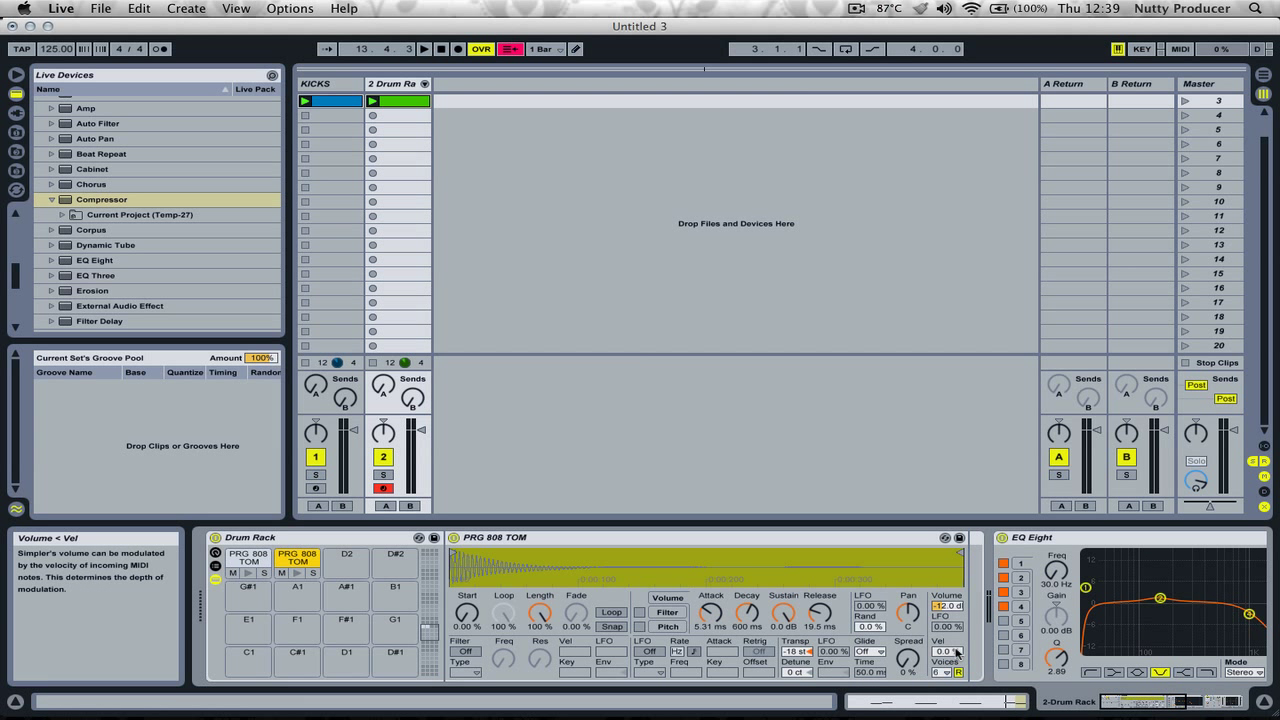
left_click(957, 652)
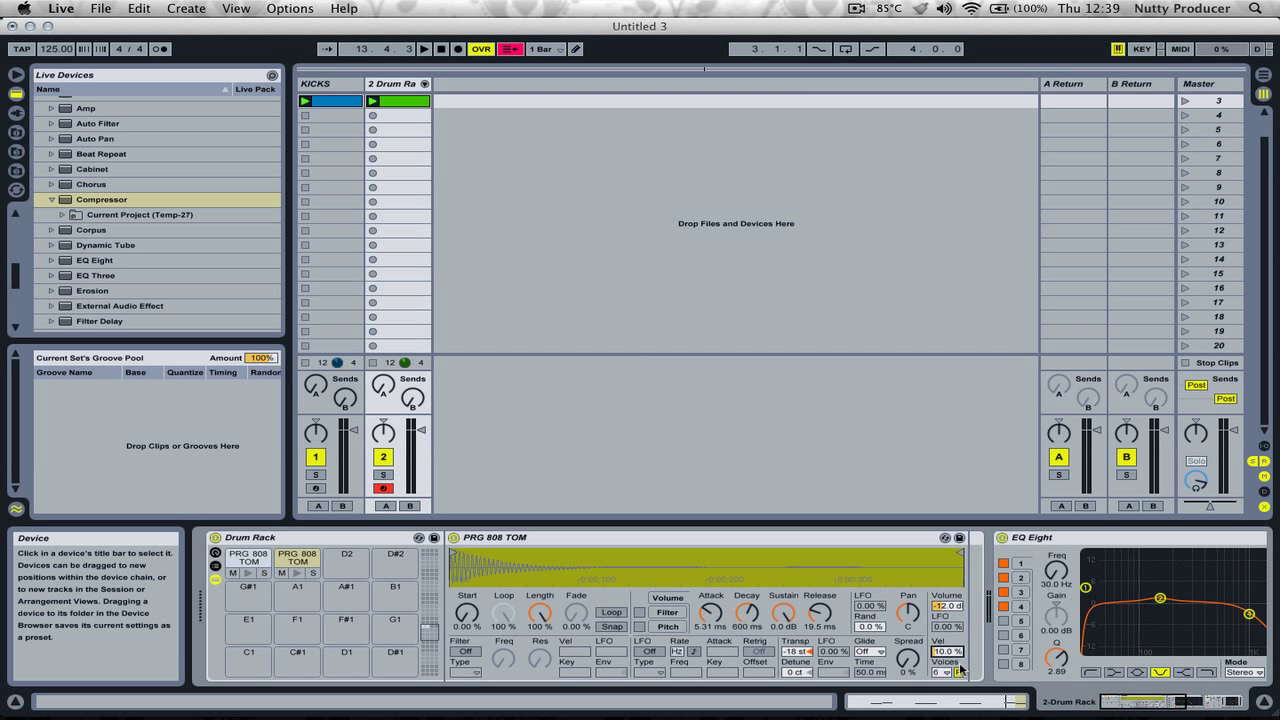
left_click(1184, 100)
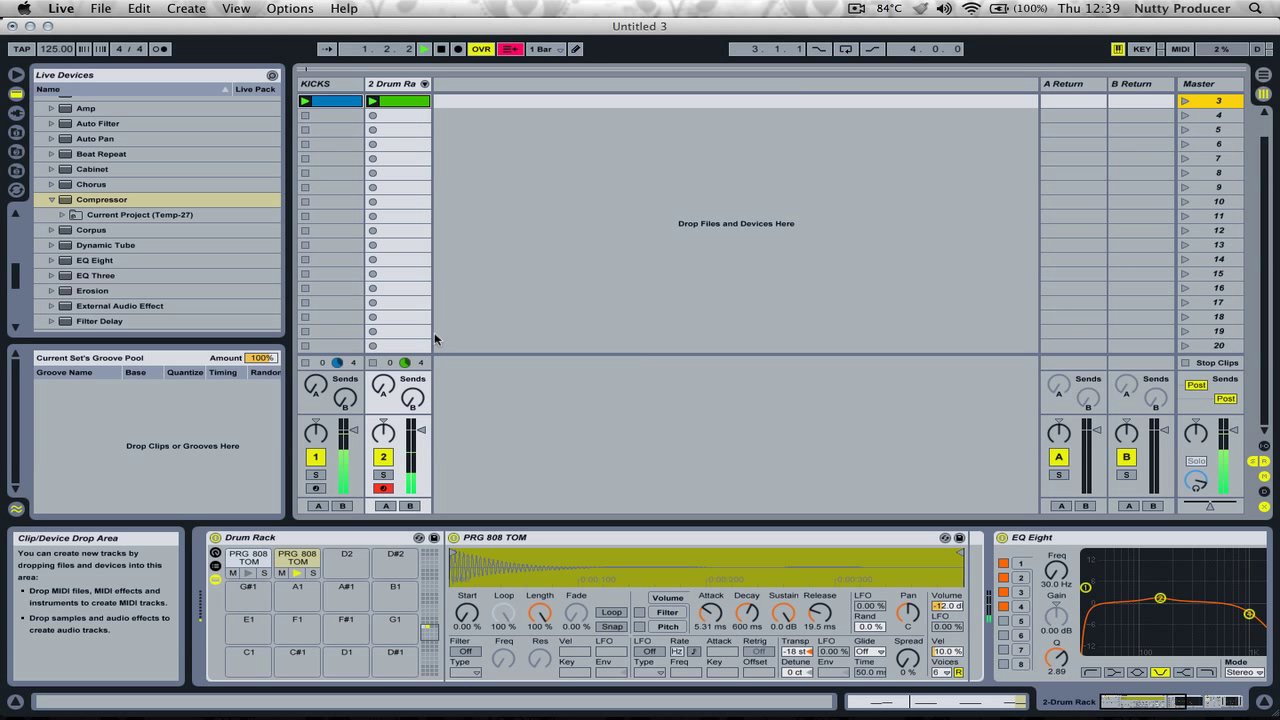
key("space")
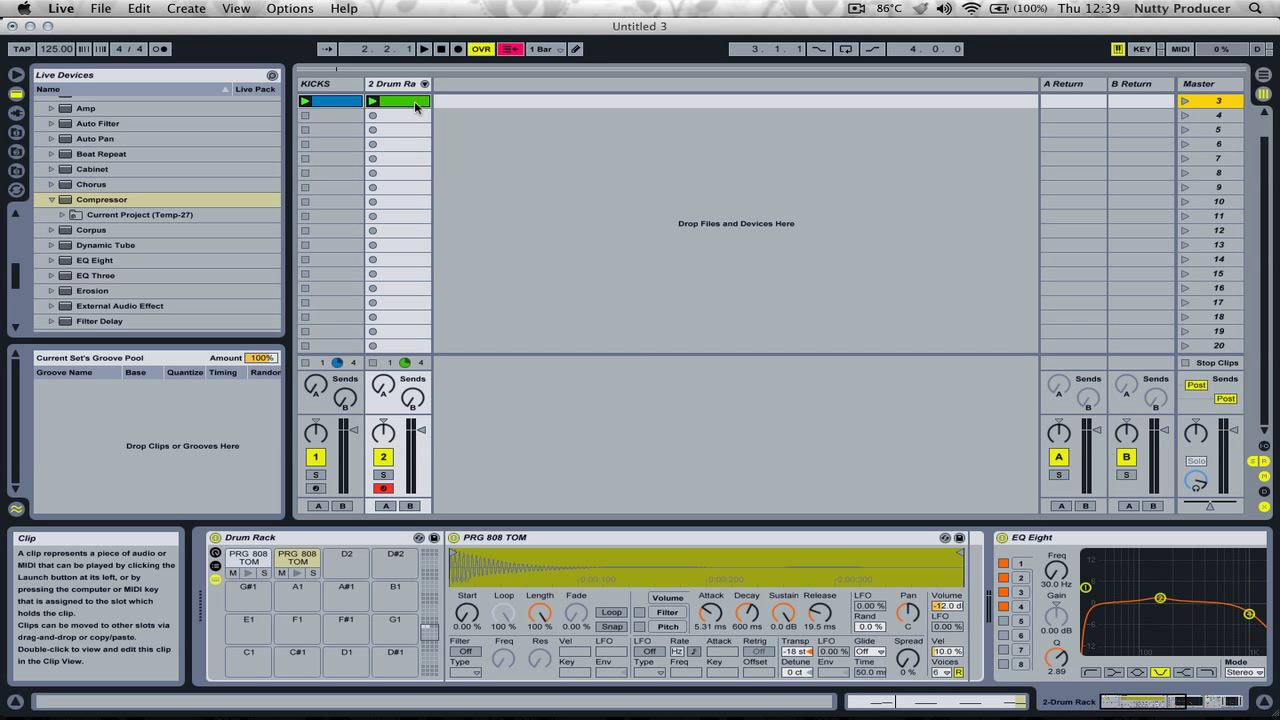
left_click(362, 85)
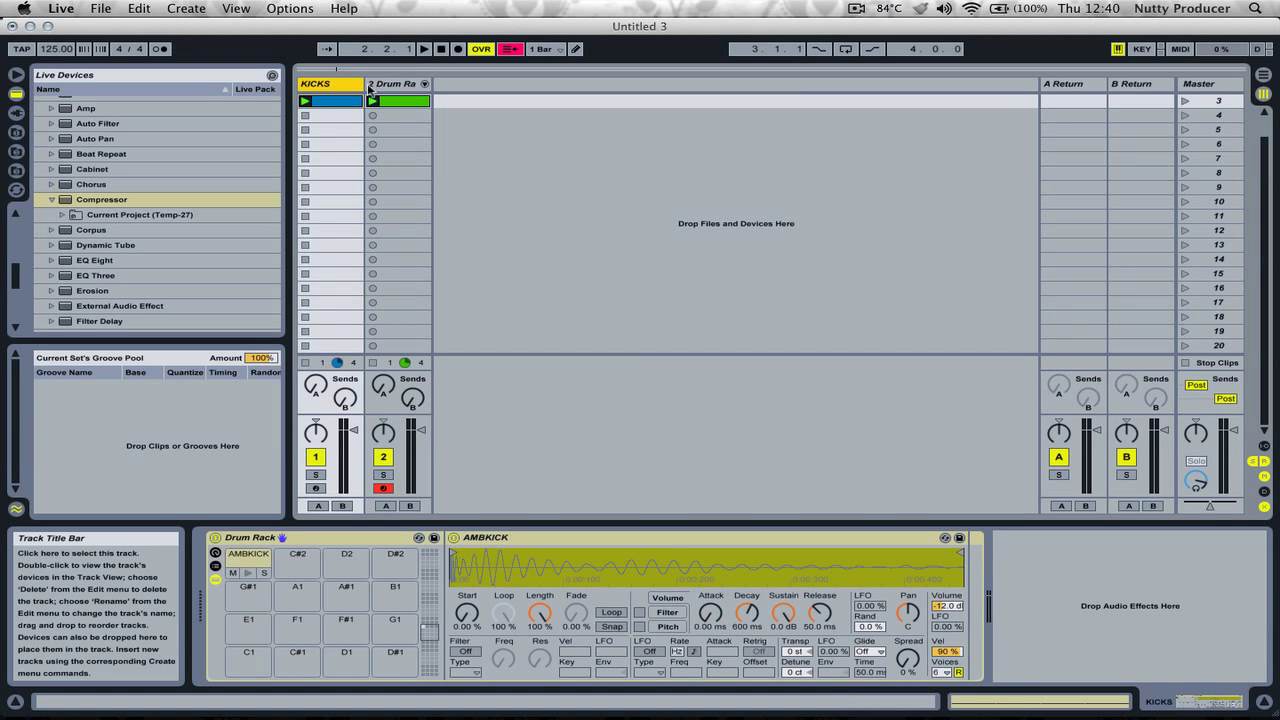
left_click(378, 86)
left_click(334, 86)
left_click(396, 84)
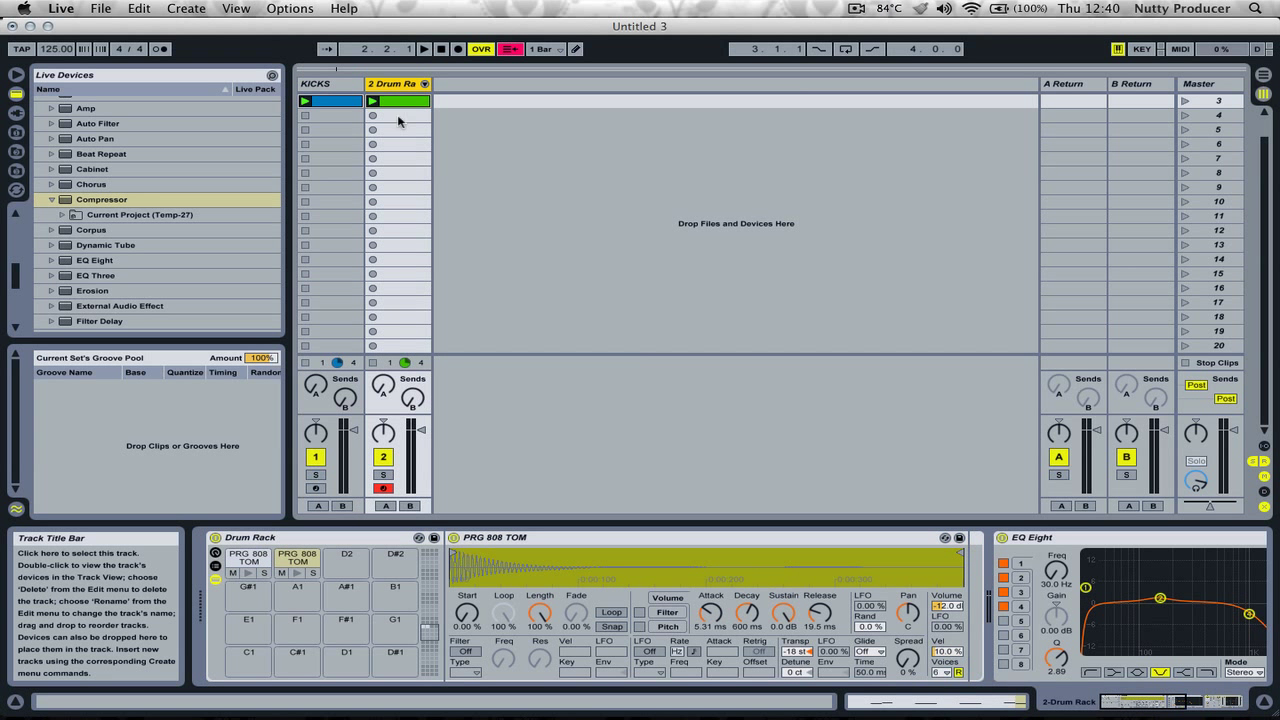
Play the Drum Rack track soloed and against the kick, and look over its Compressor's settings.
left_click(383, 475)
key("space")
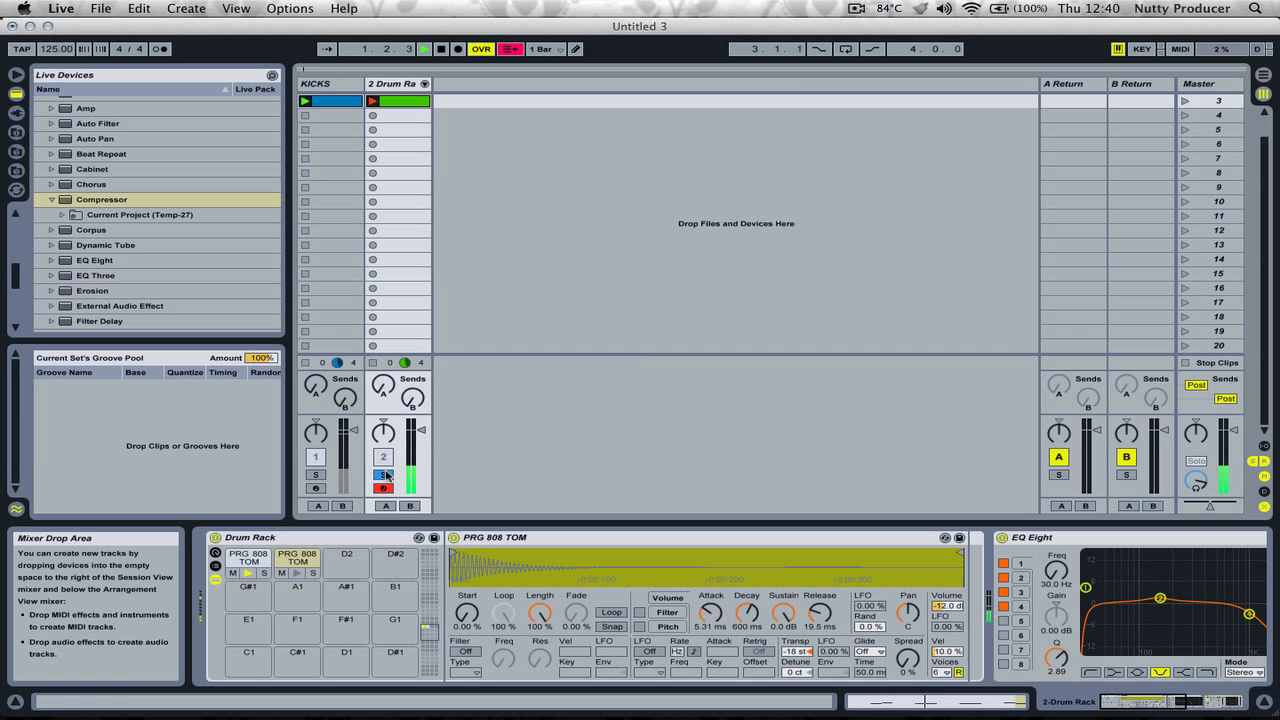
left_click(385, 475)
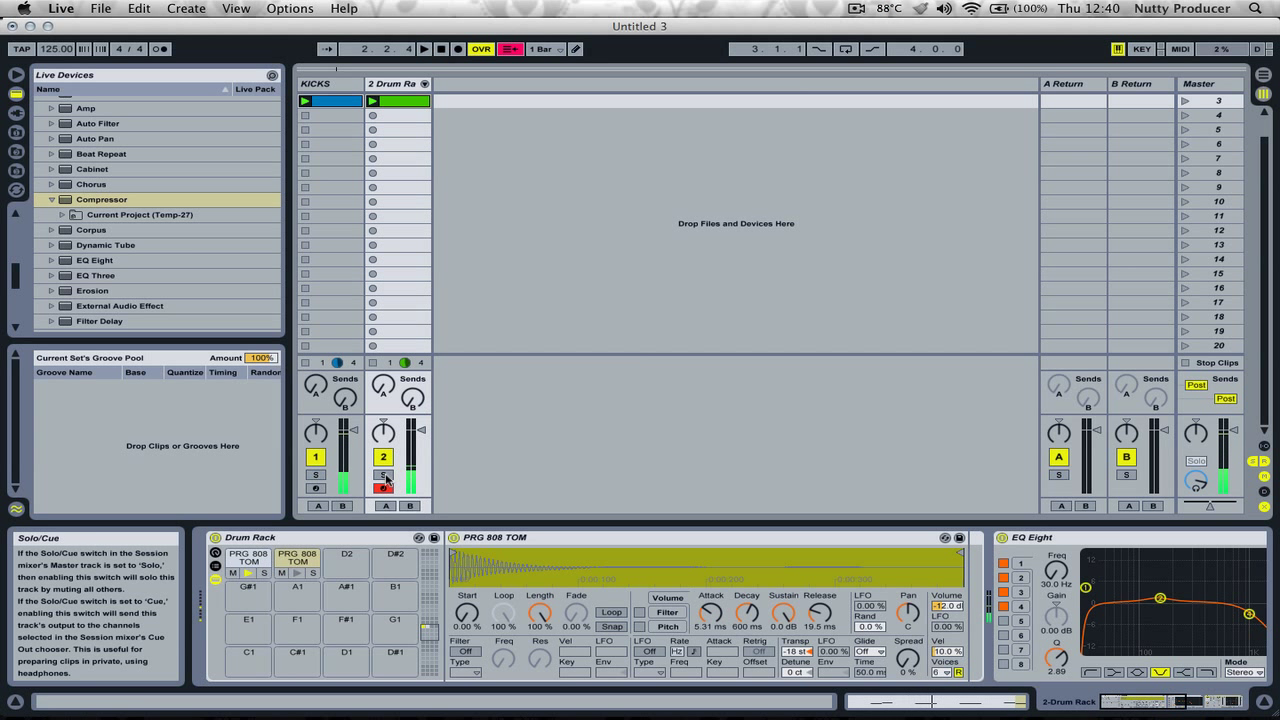
left_click(384, 475)
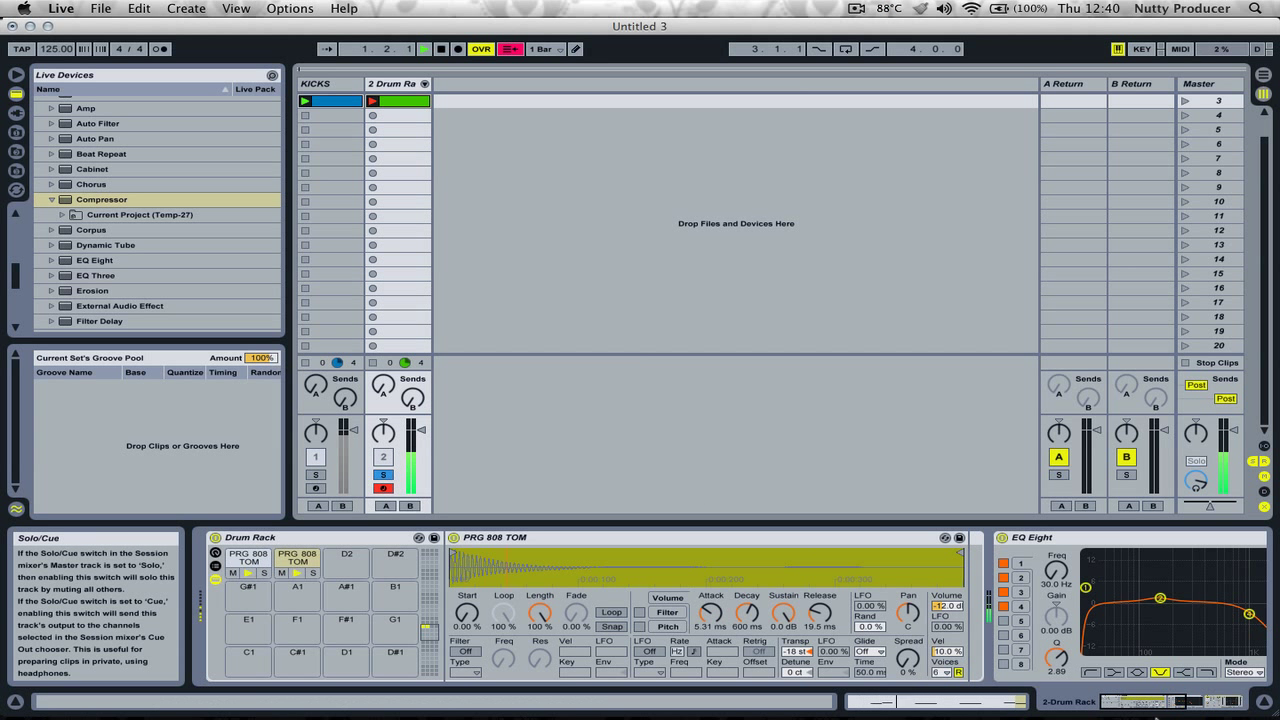
left_click_drag(1151, 703, 1209, 703)
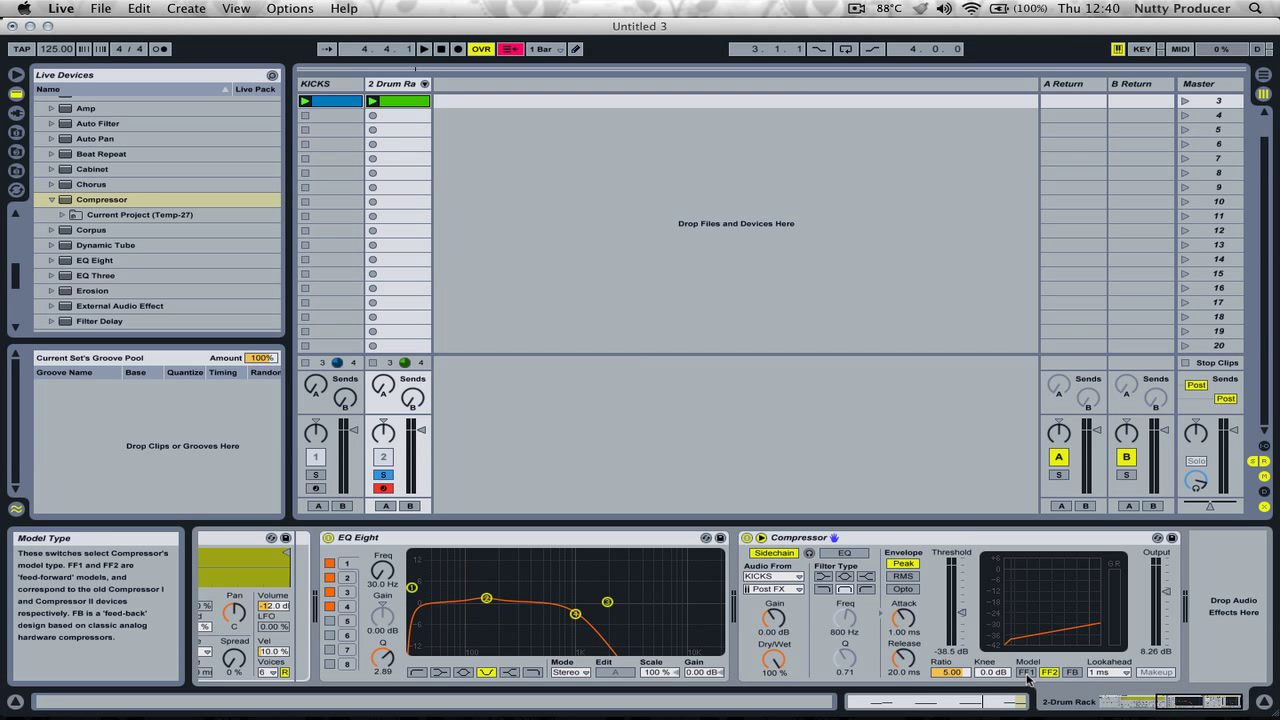
left_click(1026, 673)
Set the second PRG 808 TOM pad's volume envelope to about 7.77 ms attack, -4.1 dB sustain and 64.9 ms release.
left_click(1122, 701)
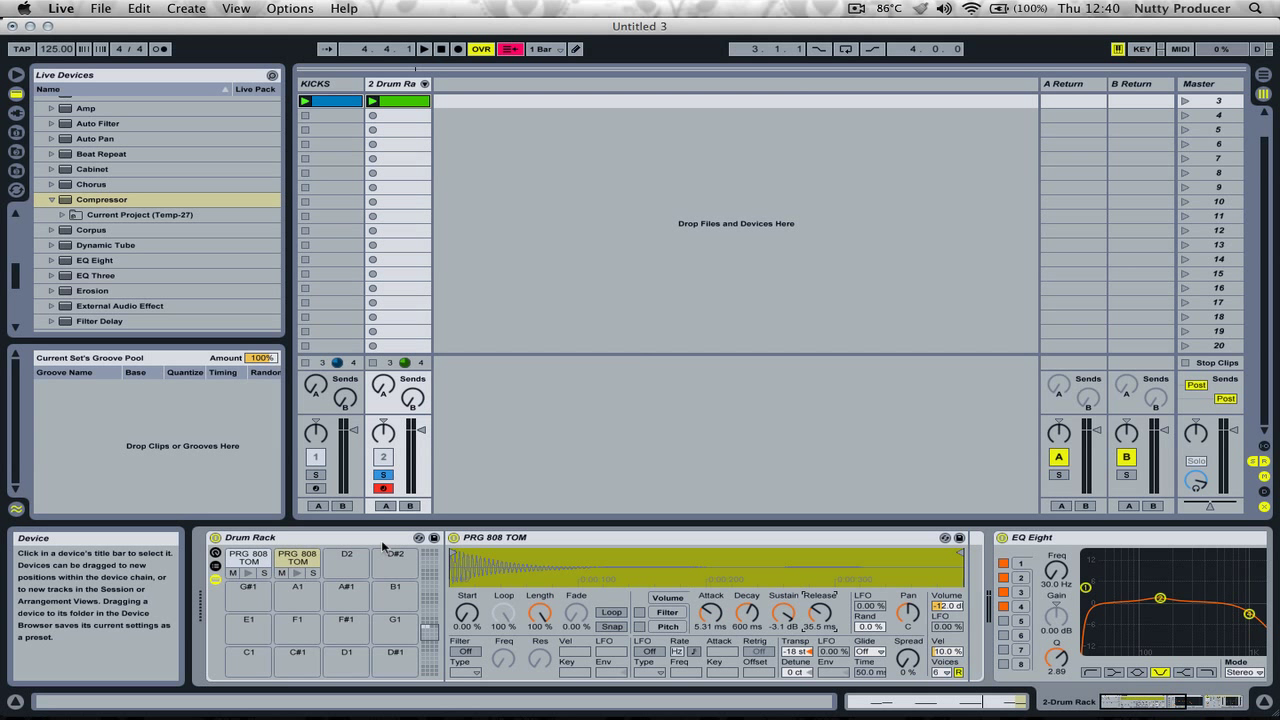
left_click(249, 558)
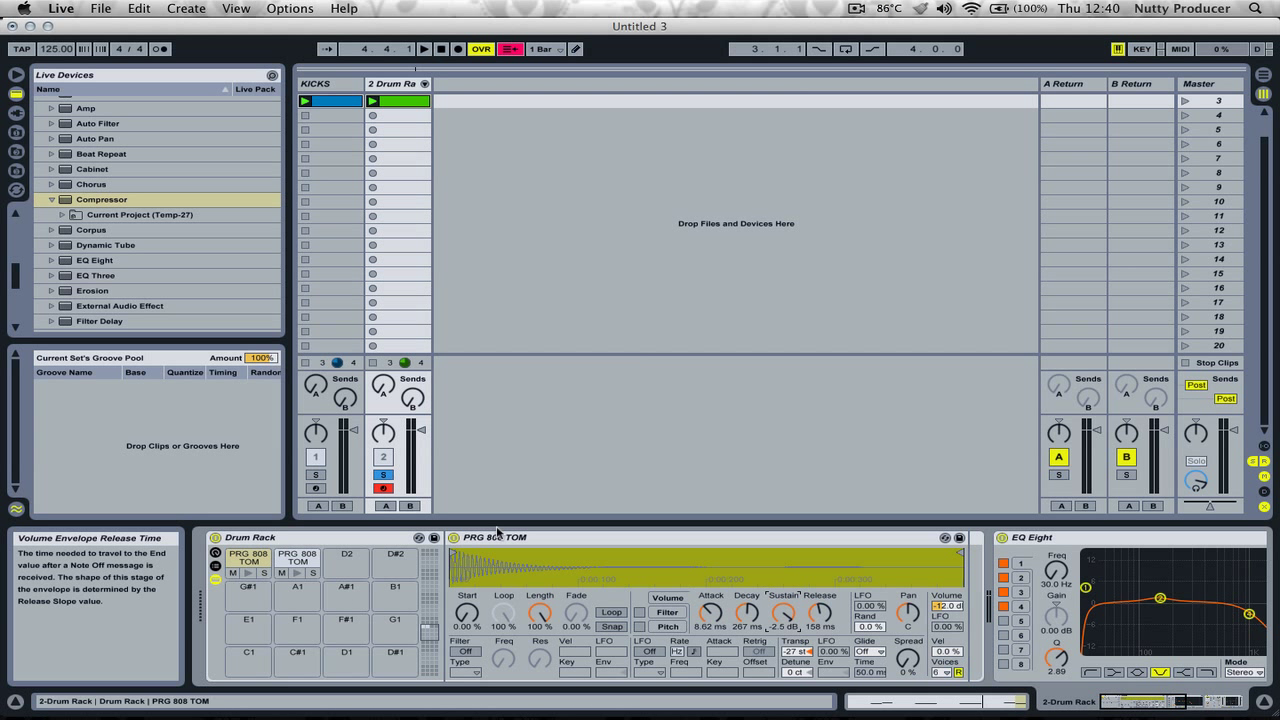
left_click(297, 558)
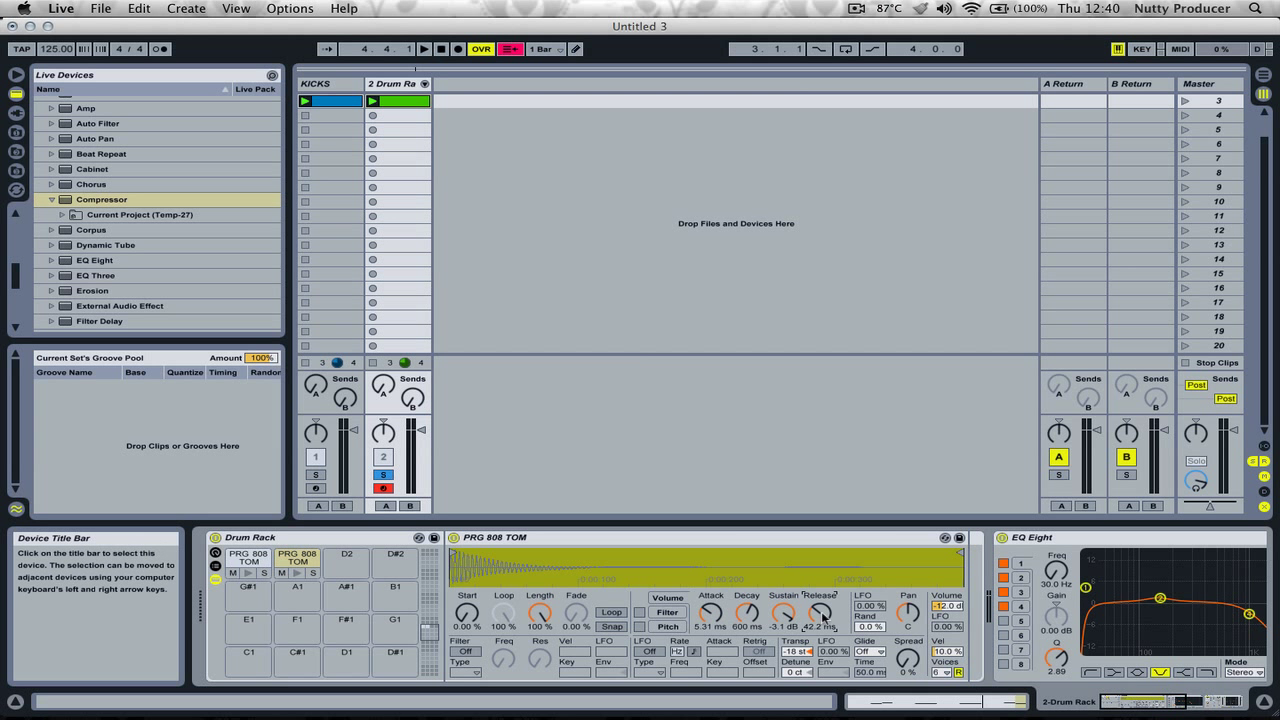
left_click_drag(819, 614, 785, 618)
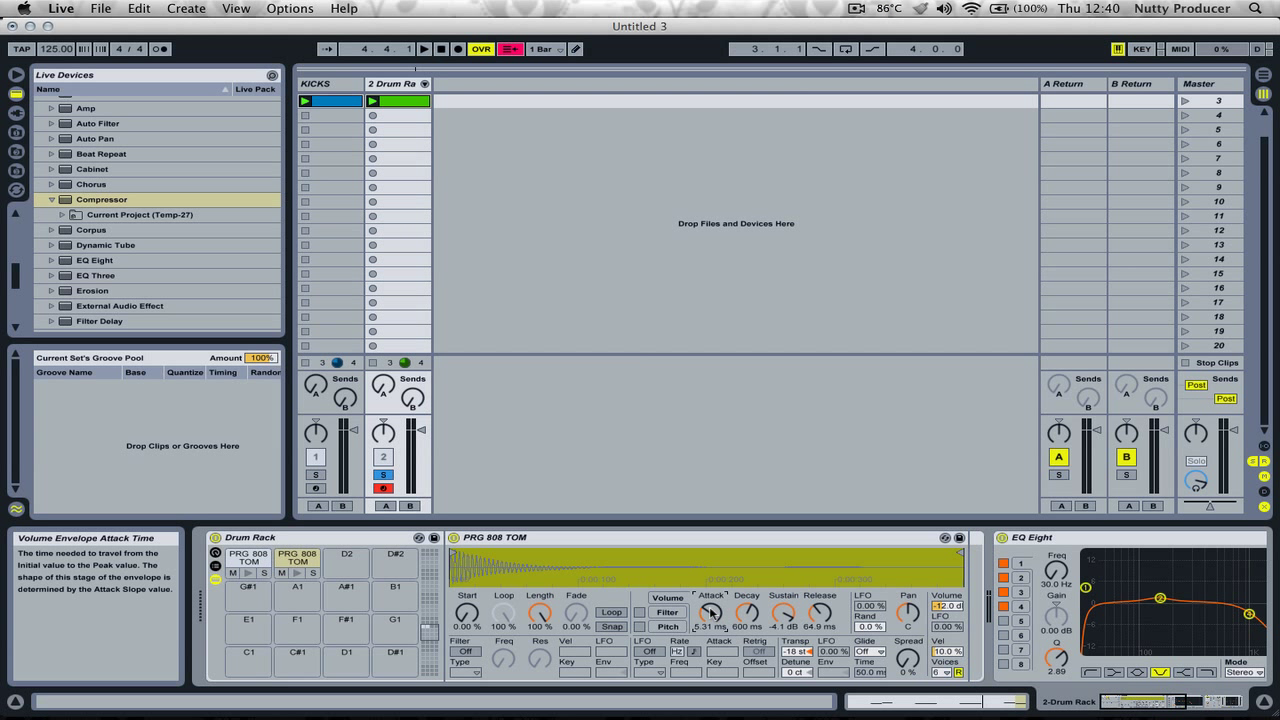
Set the first PRG 808 TOM pad's attack to about 10.4 ms and EQ Eight band 1's Q to about 2.54, checking by playback.
left_click(248, 558)
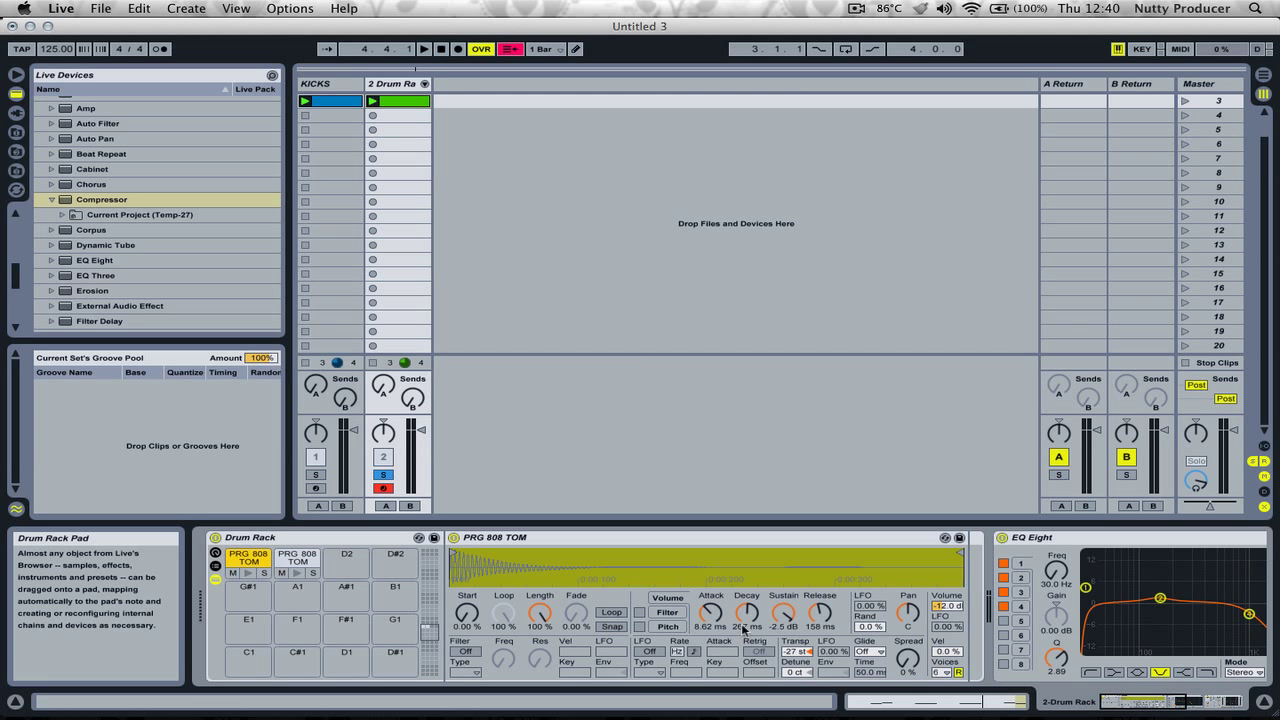
left_click_drag(711, 615, 711, 608)
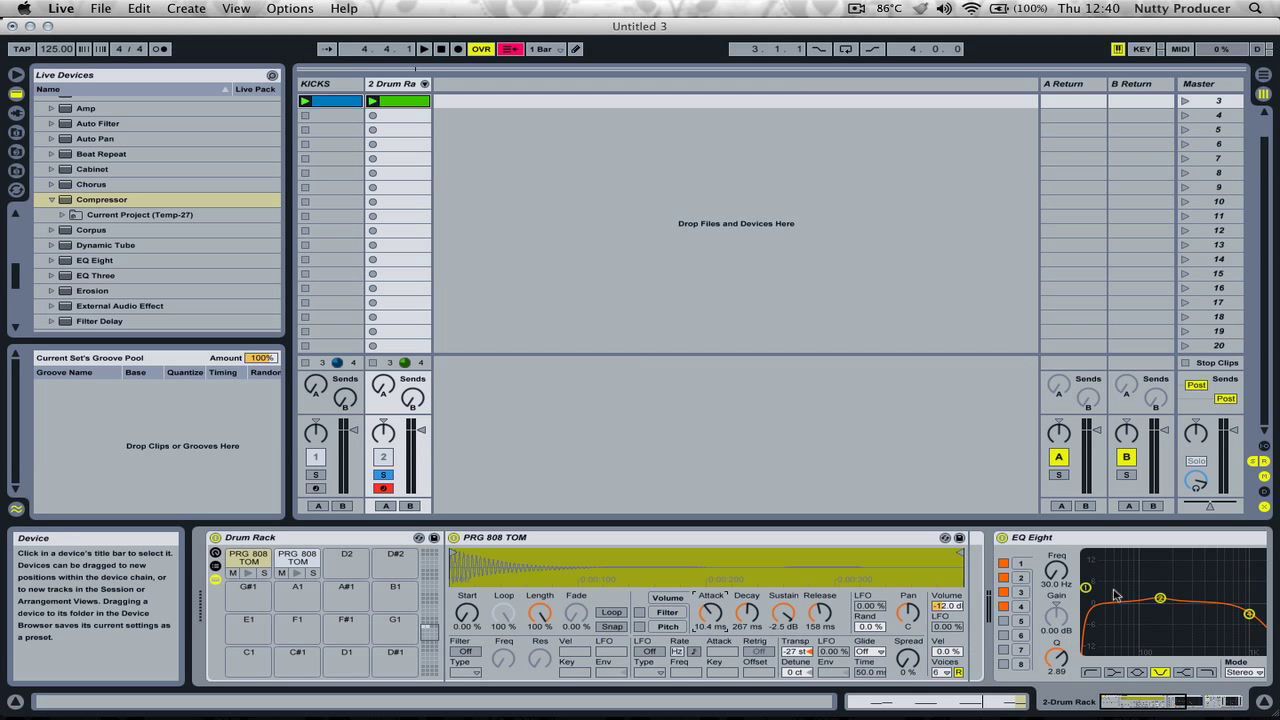
left_click_drag(1087, 590, 1087, 592)
left_click_drag(1133, 702, 1145, 702)
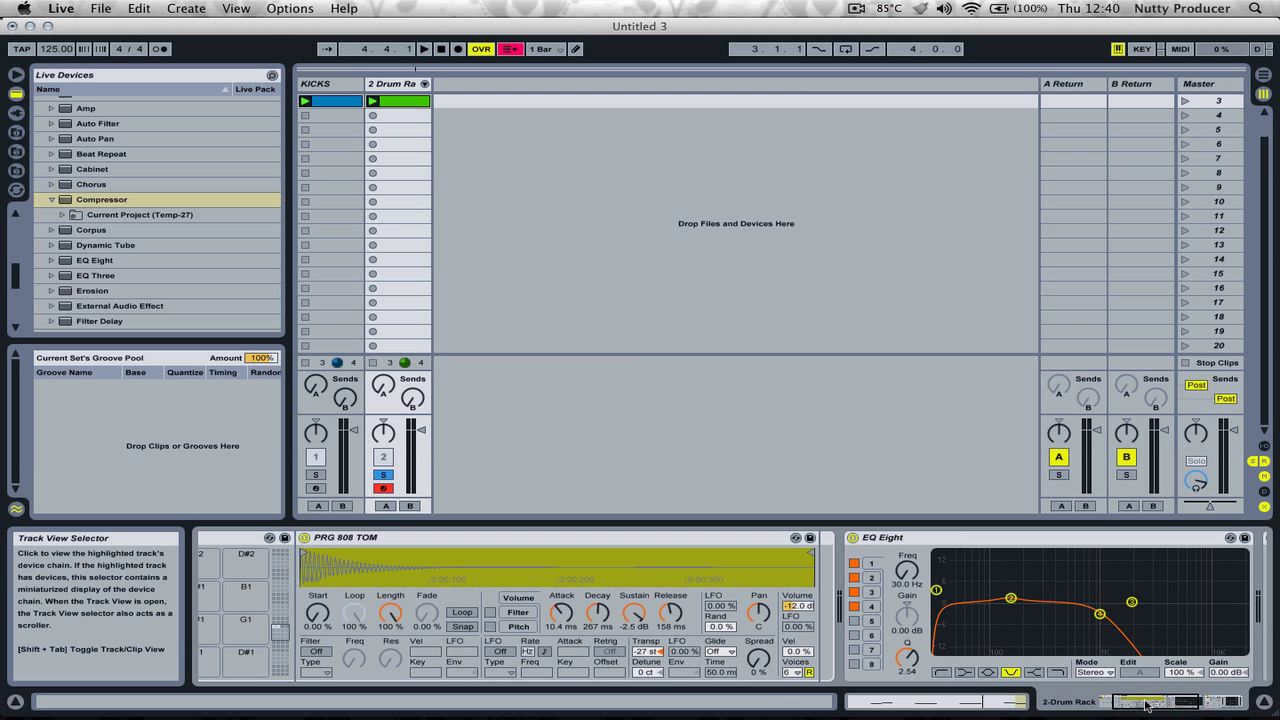
key("space")
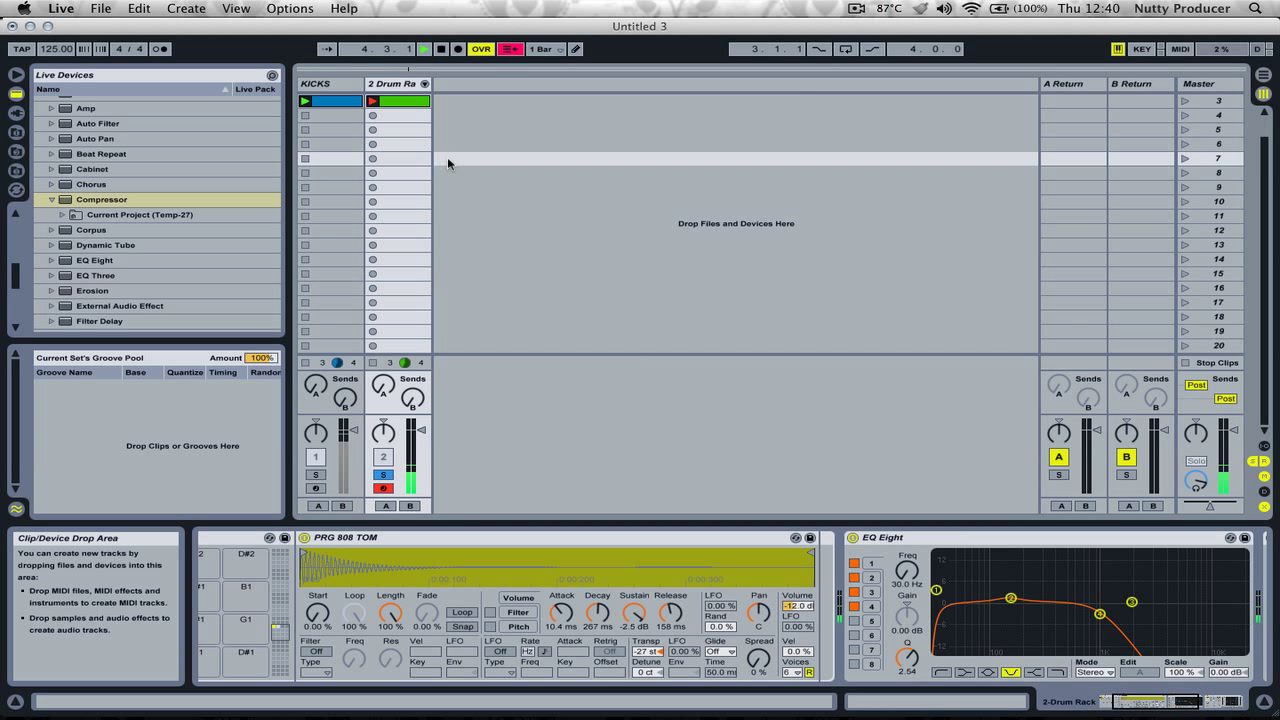
Review the notes of the scene 3 kick and tom clips and look through the Instruments among the Live devices.
scroll(462, 103, "up", 2)
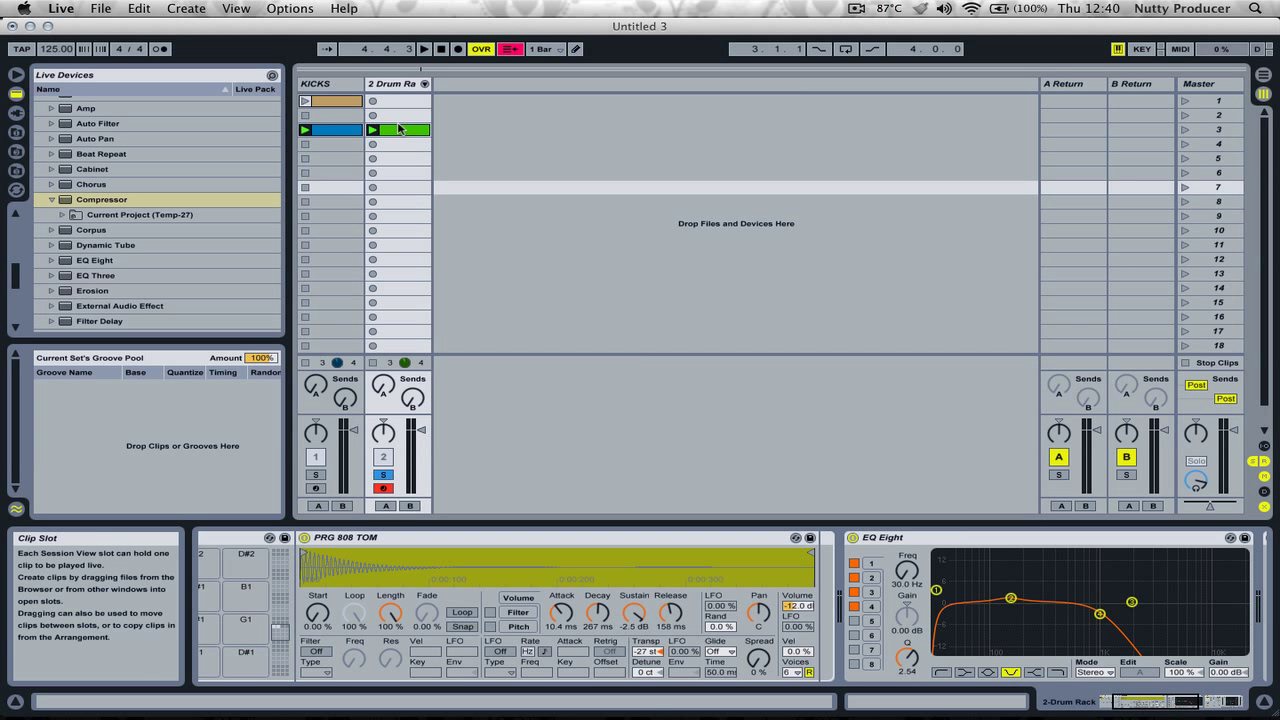
left_click(334, 97)
left_click(345, 131)
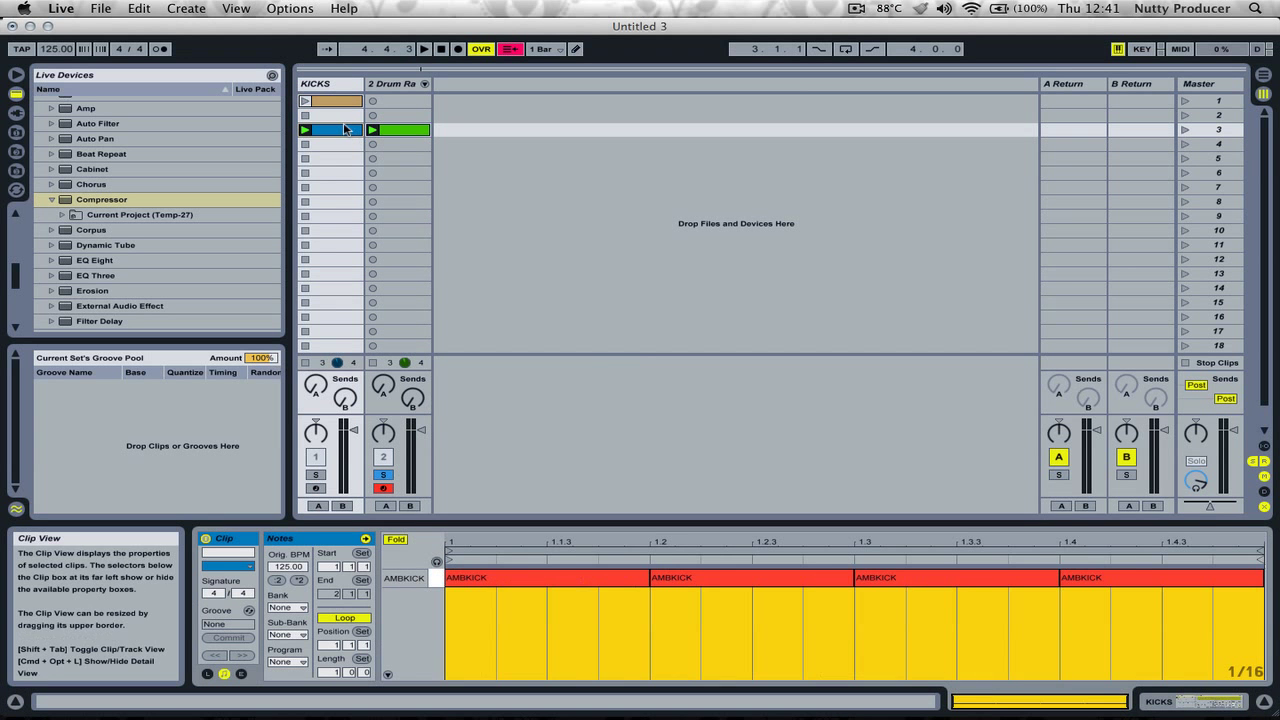
left_click(410, 130)
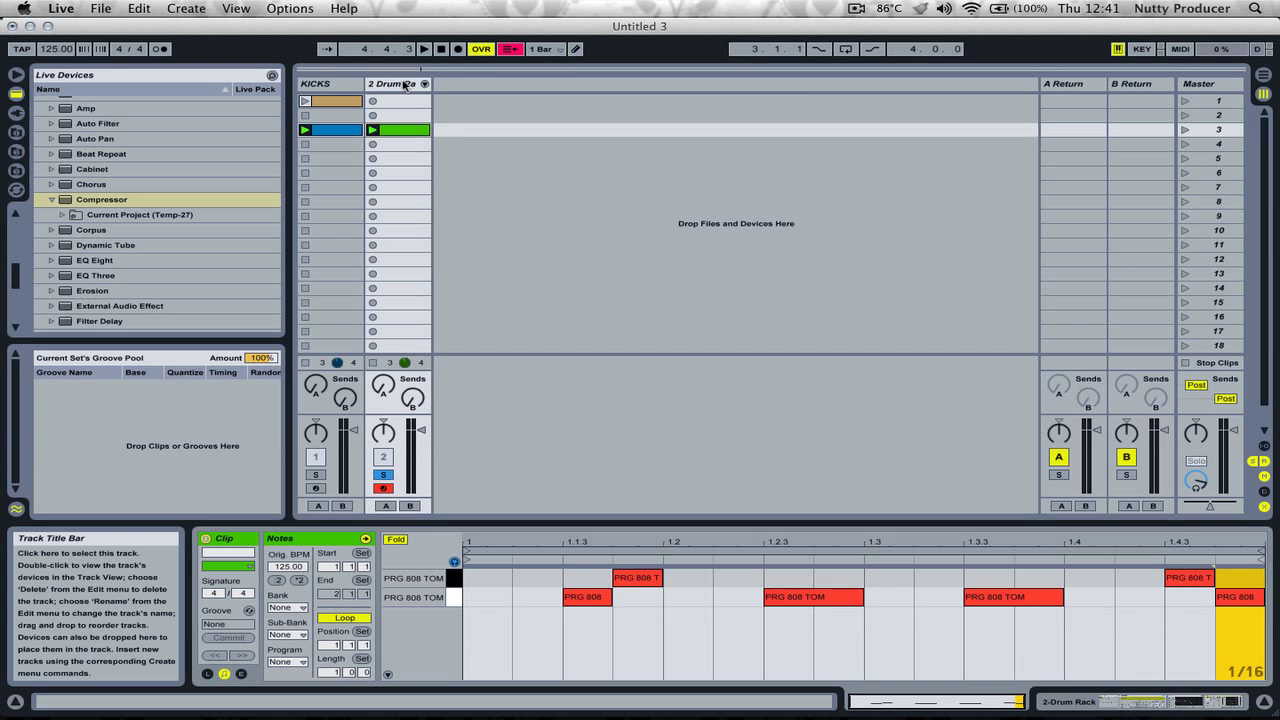
left_click(421, 129)
scroll(111, 199, "up", 3)
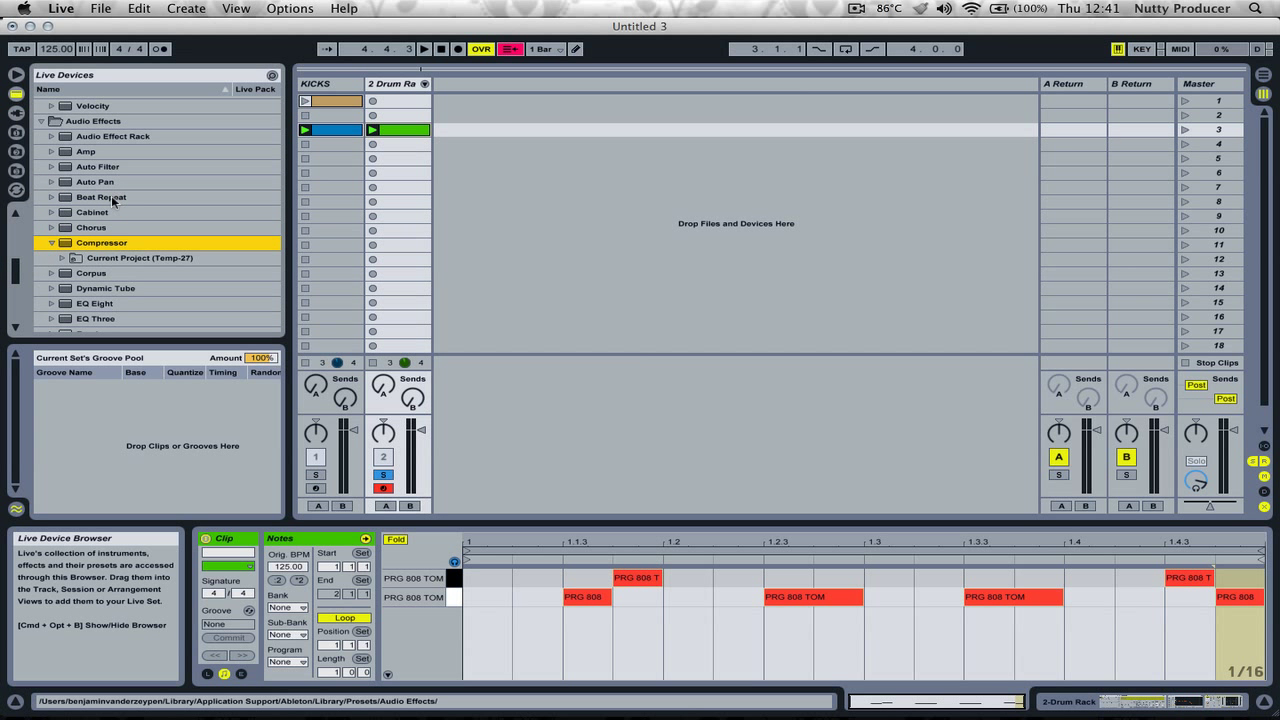
scroll(190, 180, "up", 10)
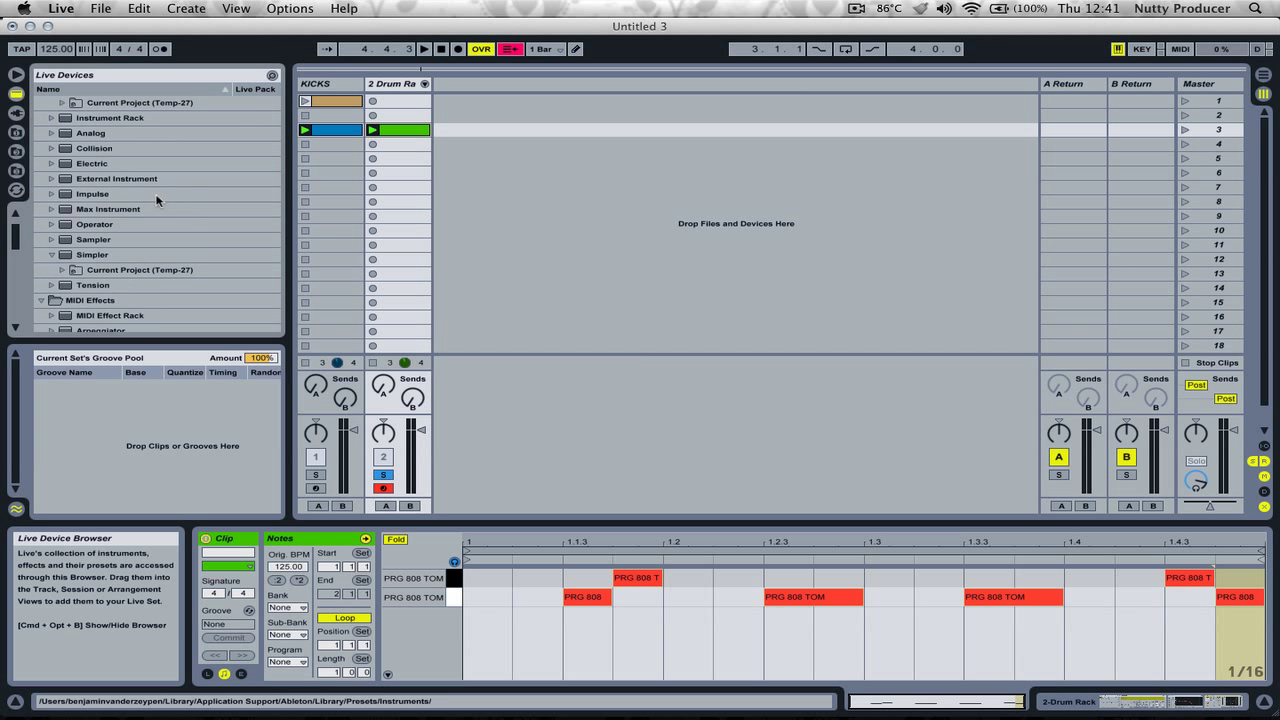
scroll(188, 166, "up", 1)
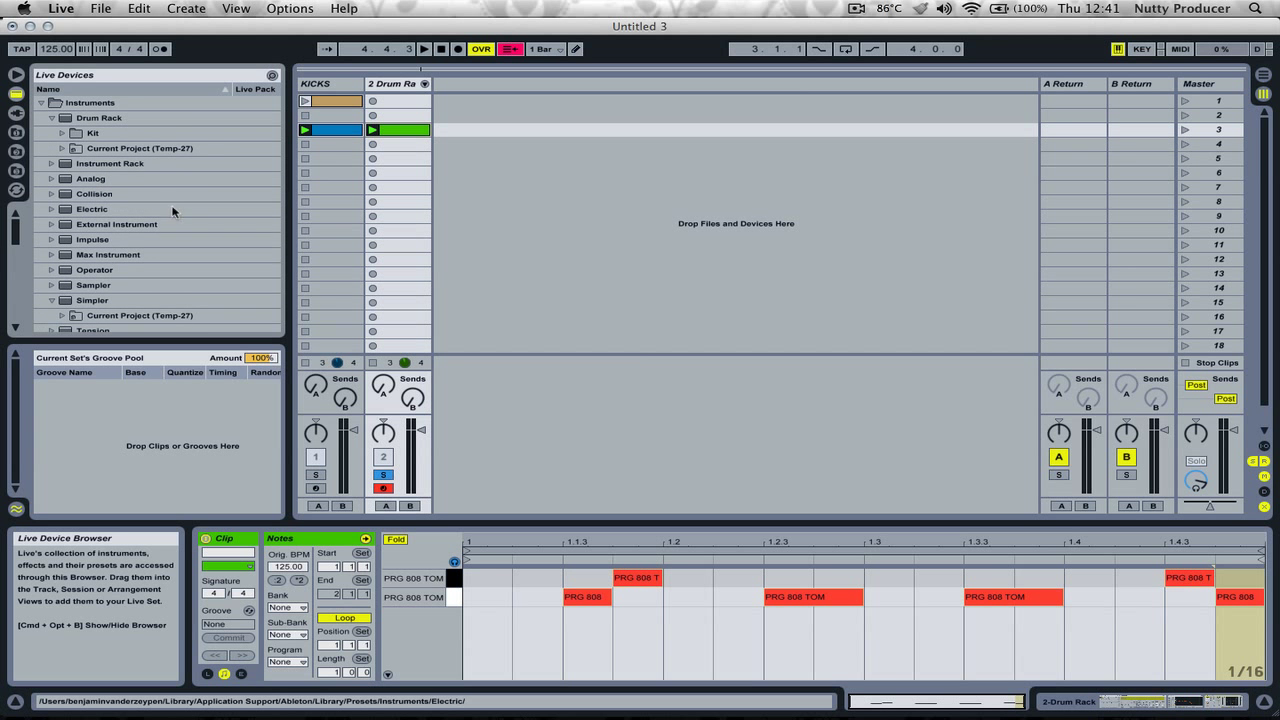
left_click(398, 84)
left_click(335, 86)
left_click(398, 84)
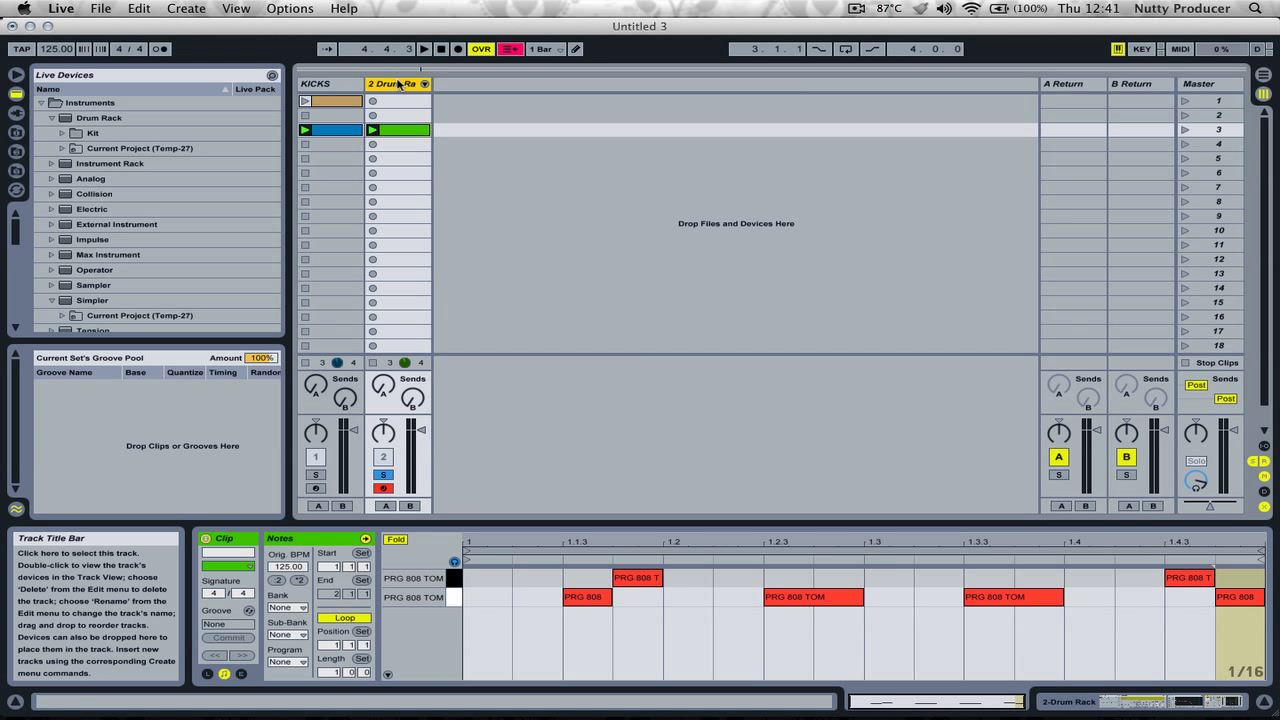
left_click(412, 131)
left_click(397, 85)
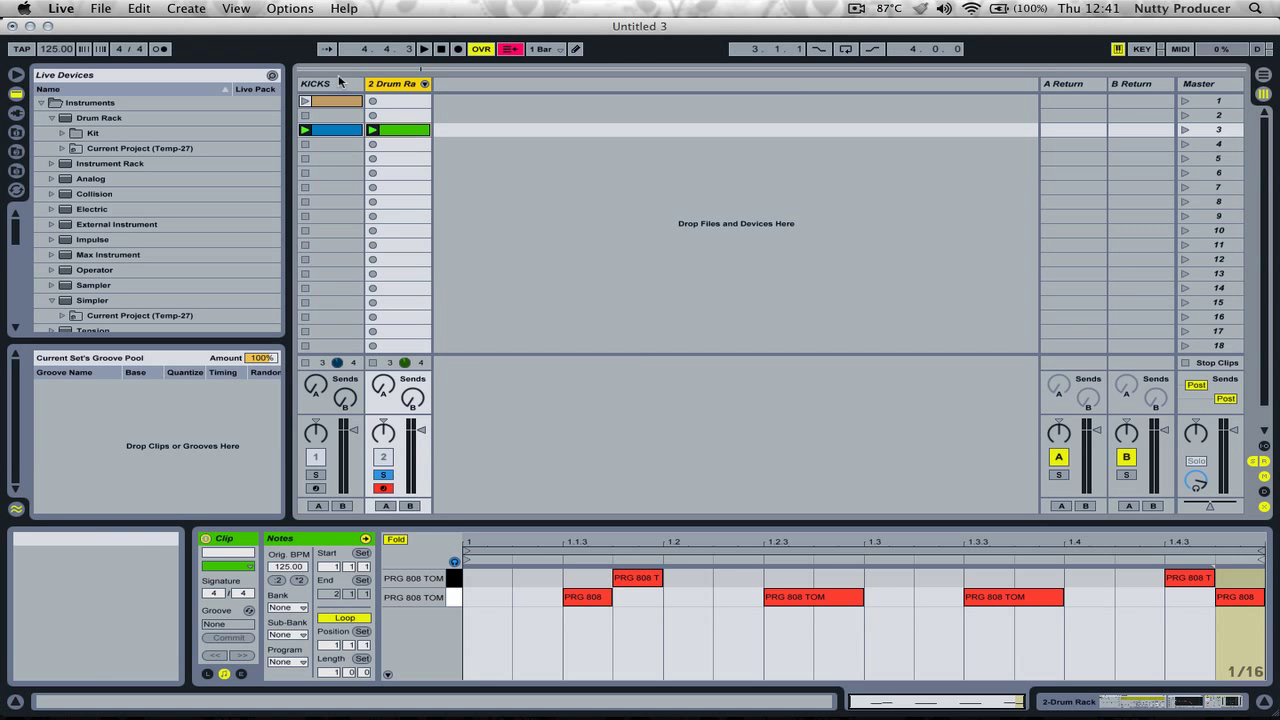
left_click(338, 85)
left_click(407, 130)
Show the tom track's Drum Rack and audition its two PRG 808 TOM pads alternately.
double_click(397, 86)
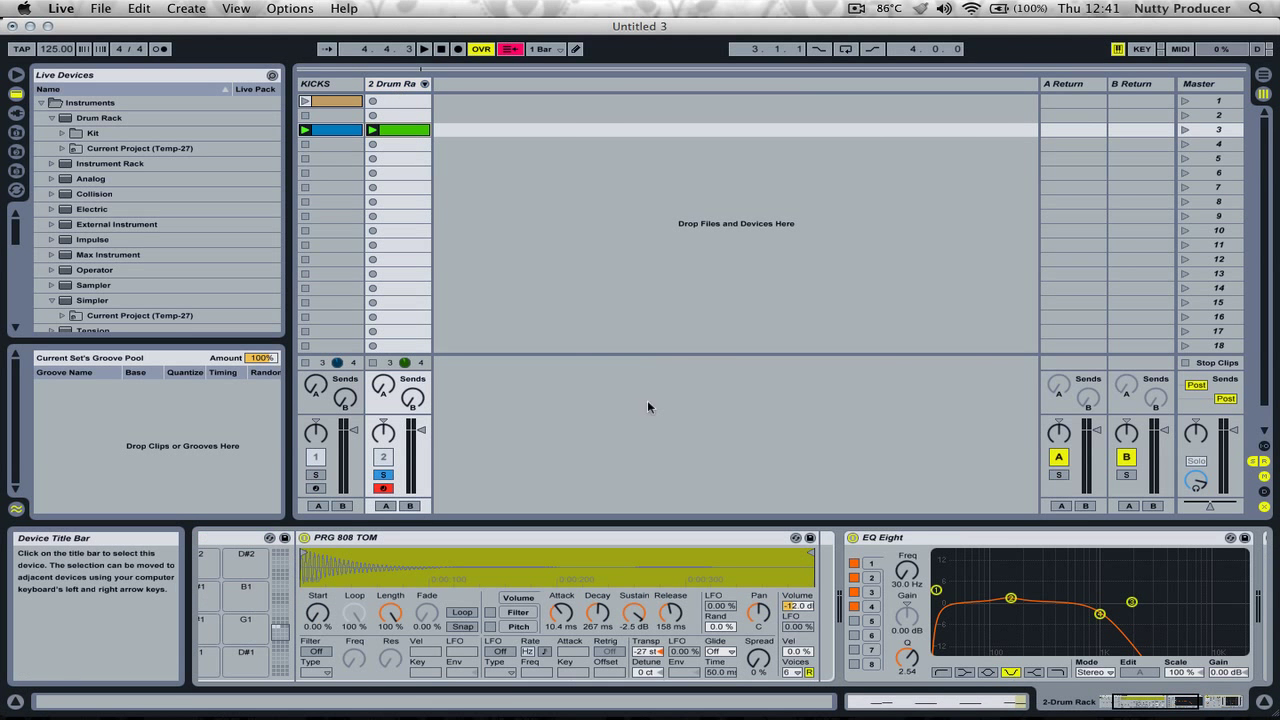
left_click(1126, 708)
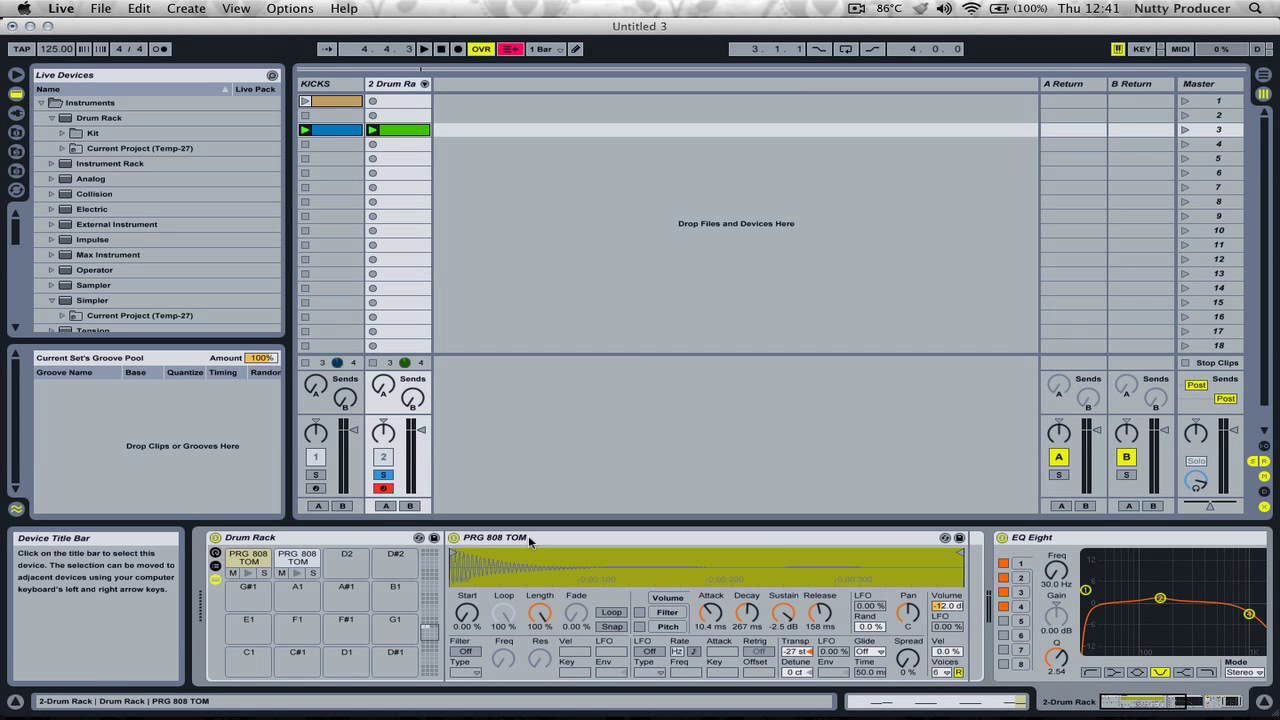
left_click(477, 543)
left_click(248, 557)
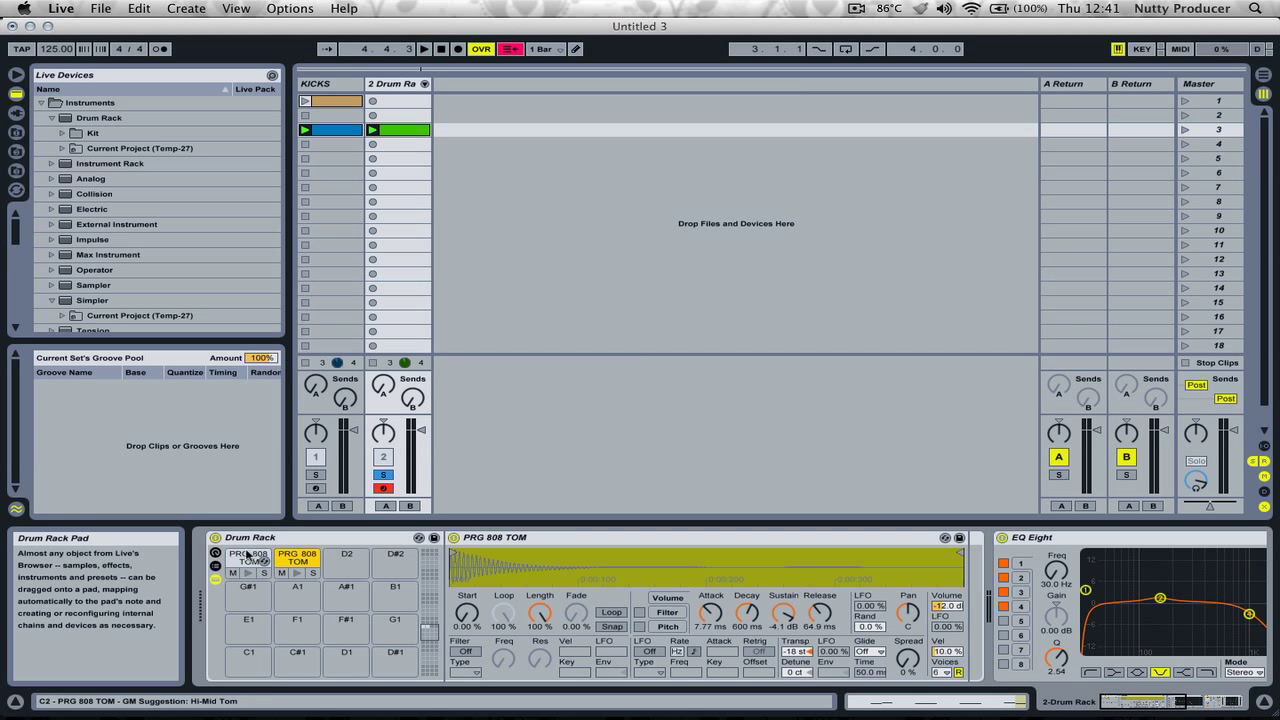
left_click(250, 575)
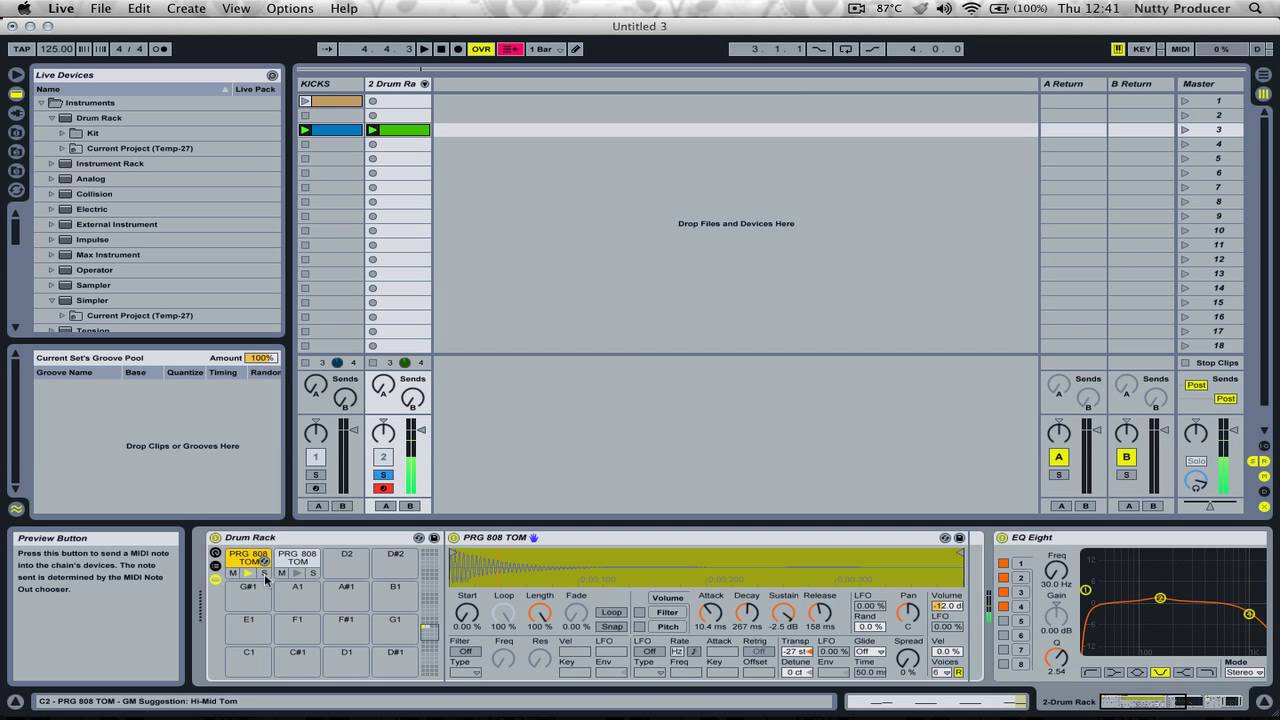
left_click(298, 575)
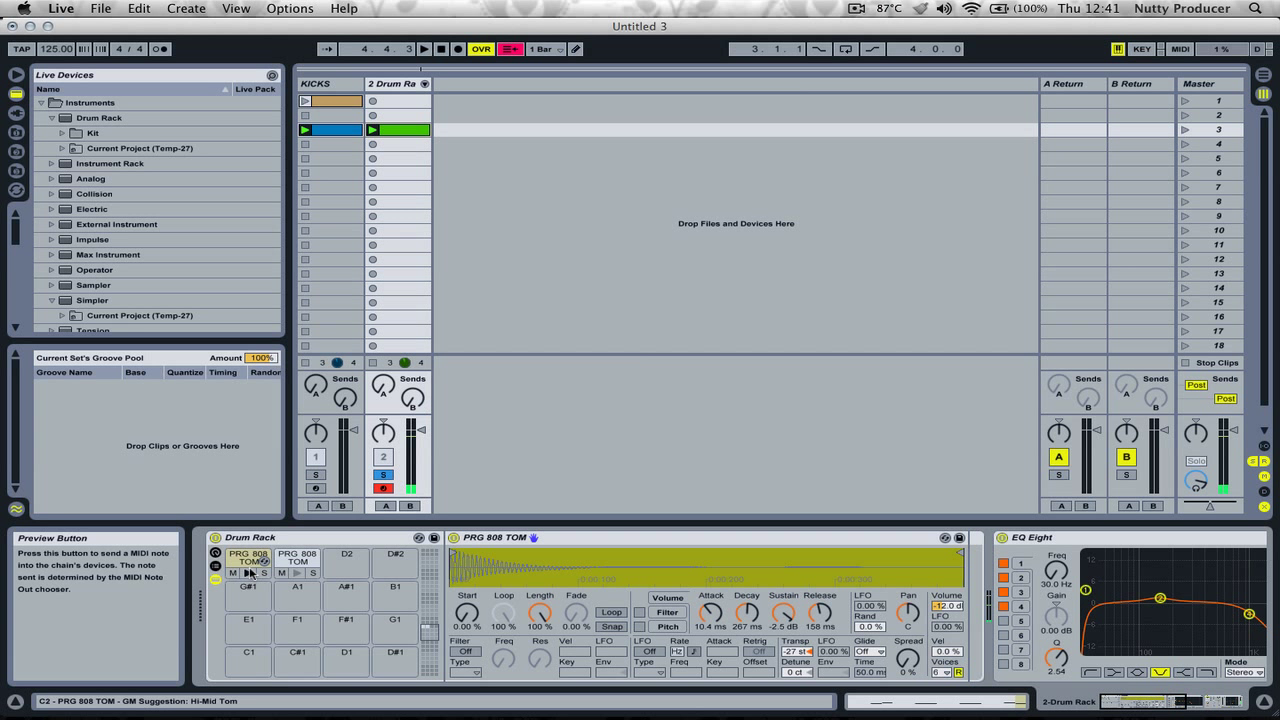
left_click(249, 574)
left_click(295, 575)
left_click(248, 574)
left_click(295, 575)
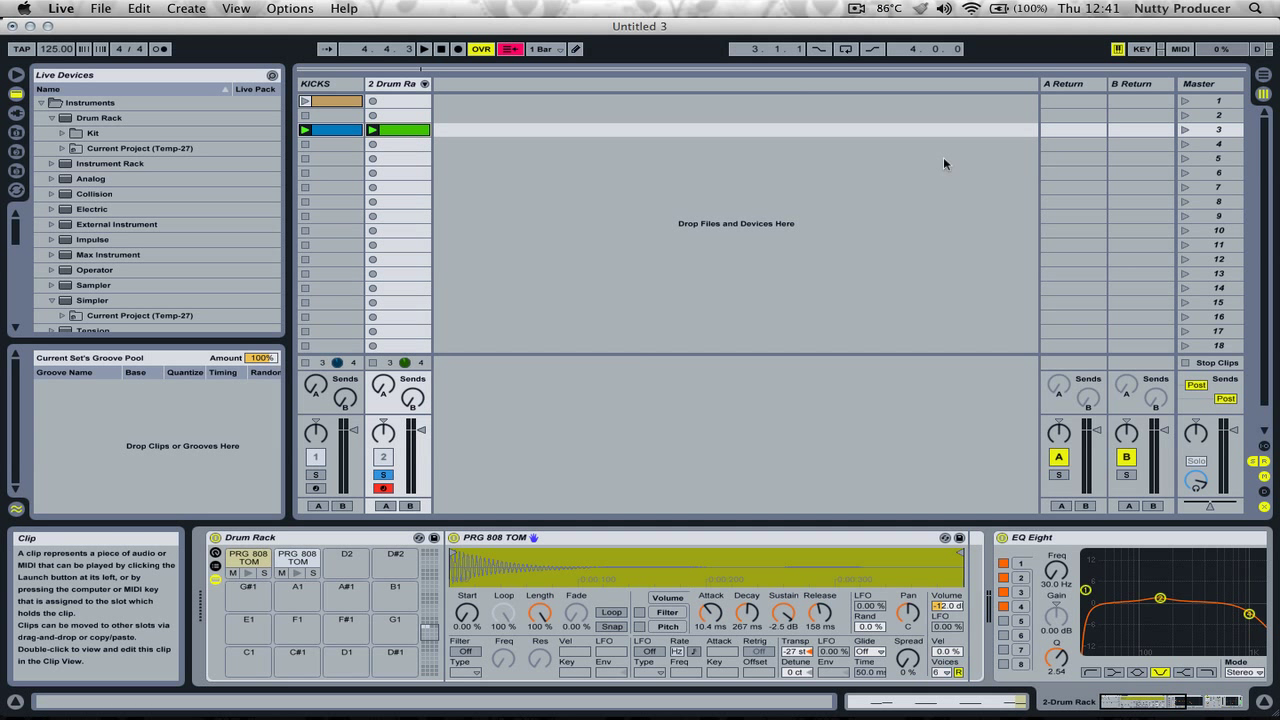
Play scene 3 and unsolo the Drum Rack track so the toms sound with the kick.
left_click(1183, 129)
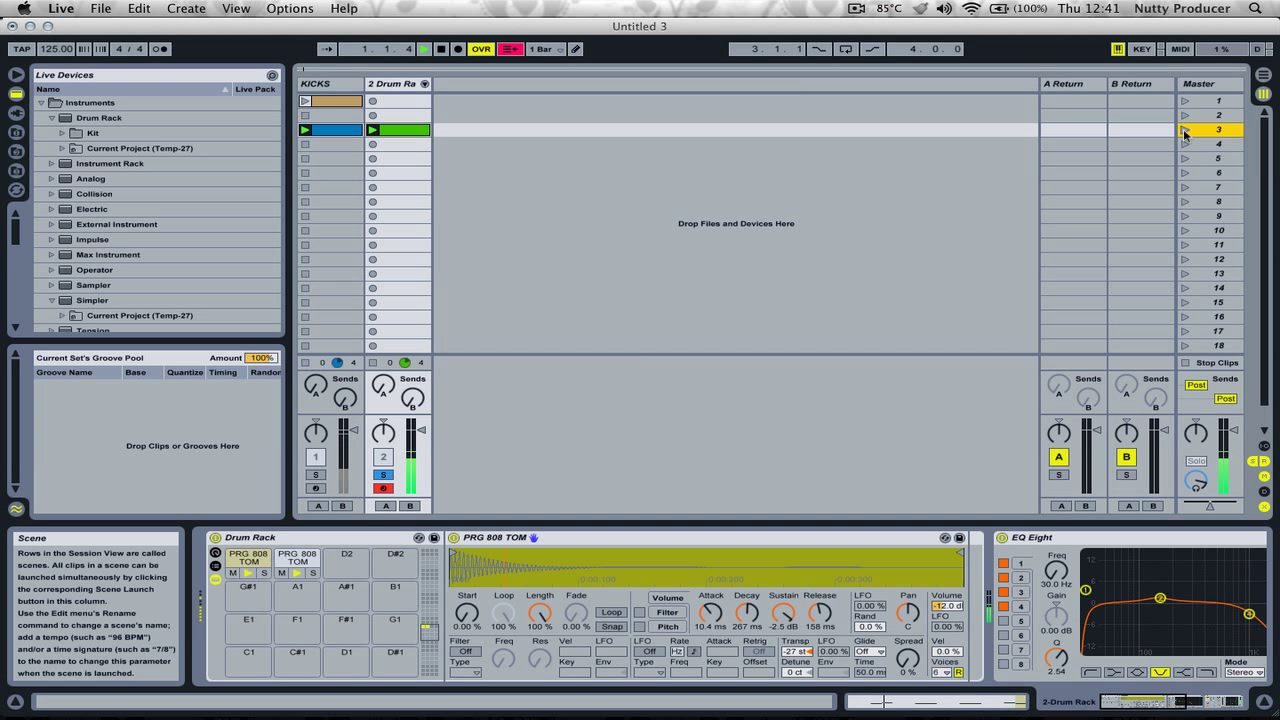
left_click(385, 476)
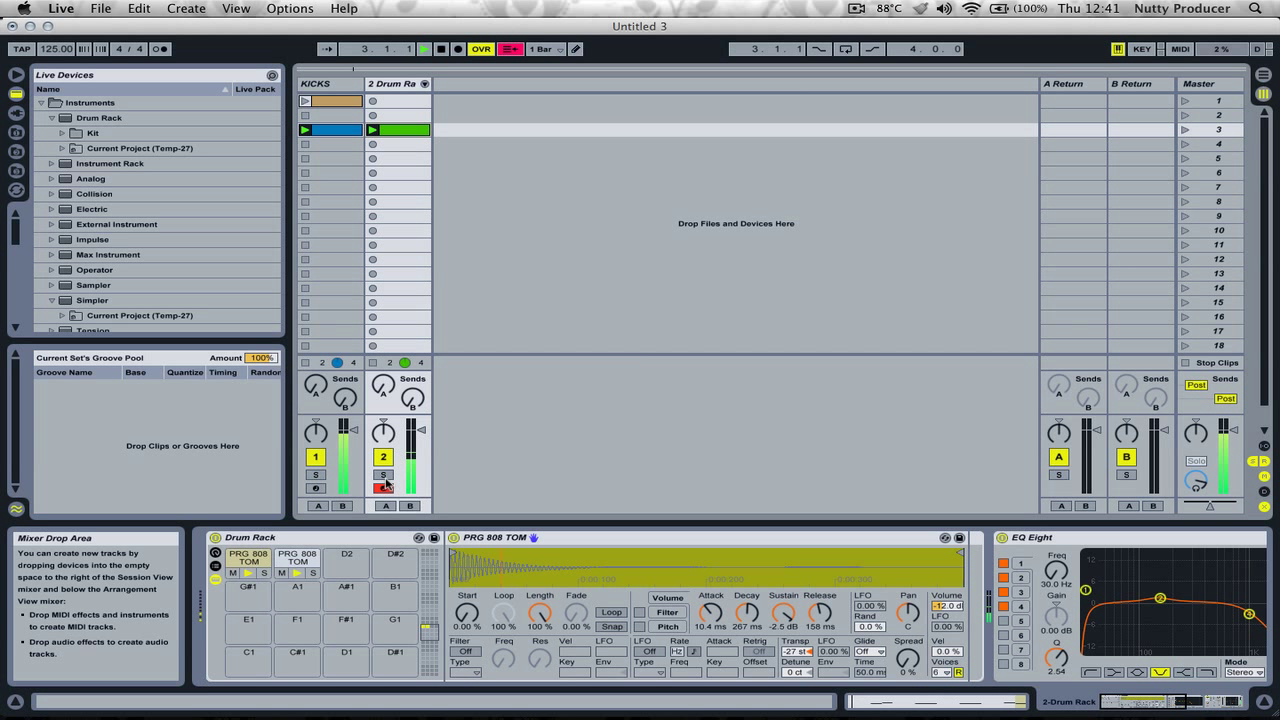